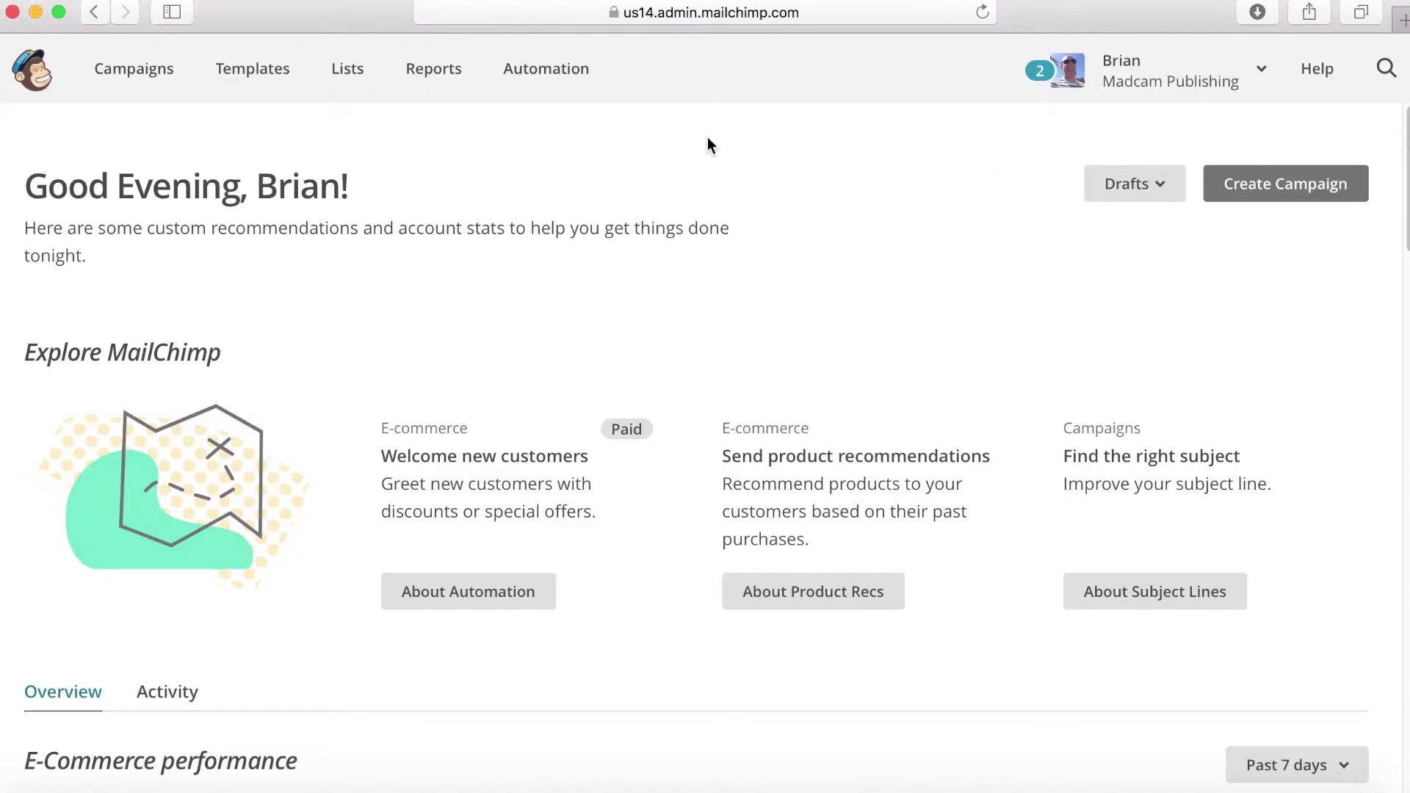
# Go from the dashboard to the Automation page to list the existing automations
pyautogui.click(541, 77)
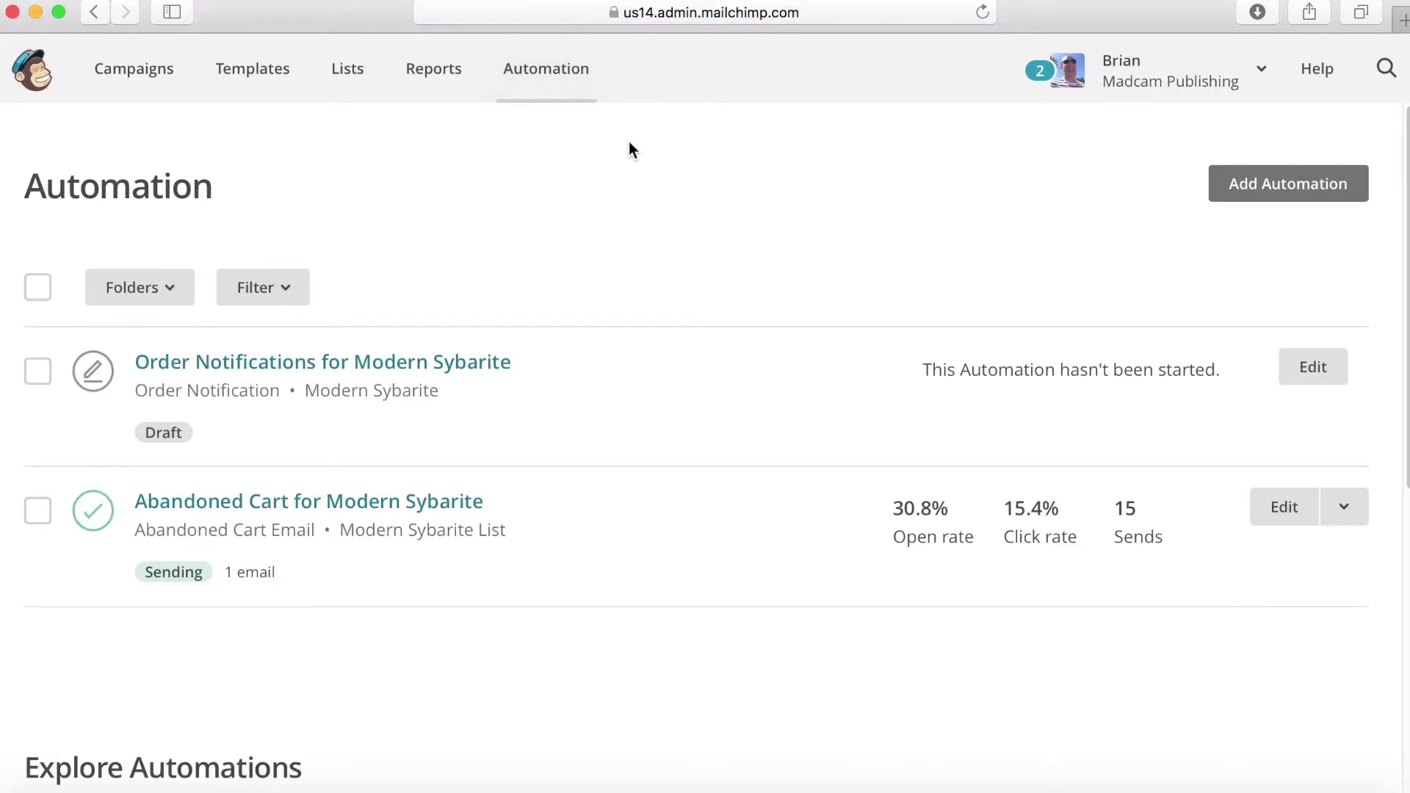
# Browse all automation types and start a new First Purchase automation
pyautogui.scroll(-5, 617, 154)
pyautogui.scroll(-5, 606, 169)
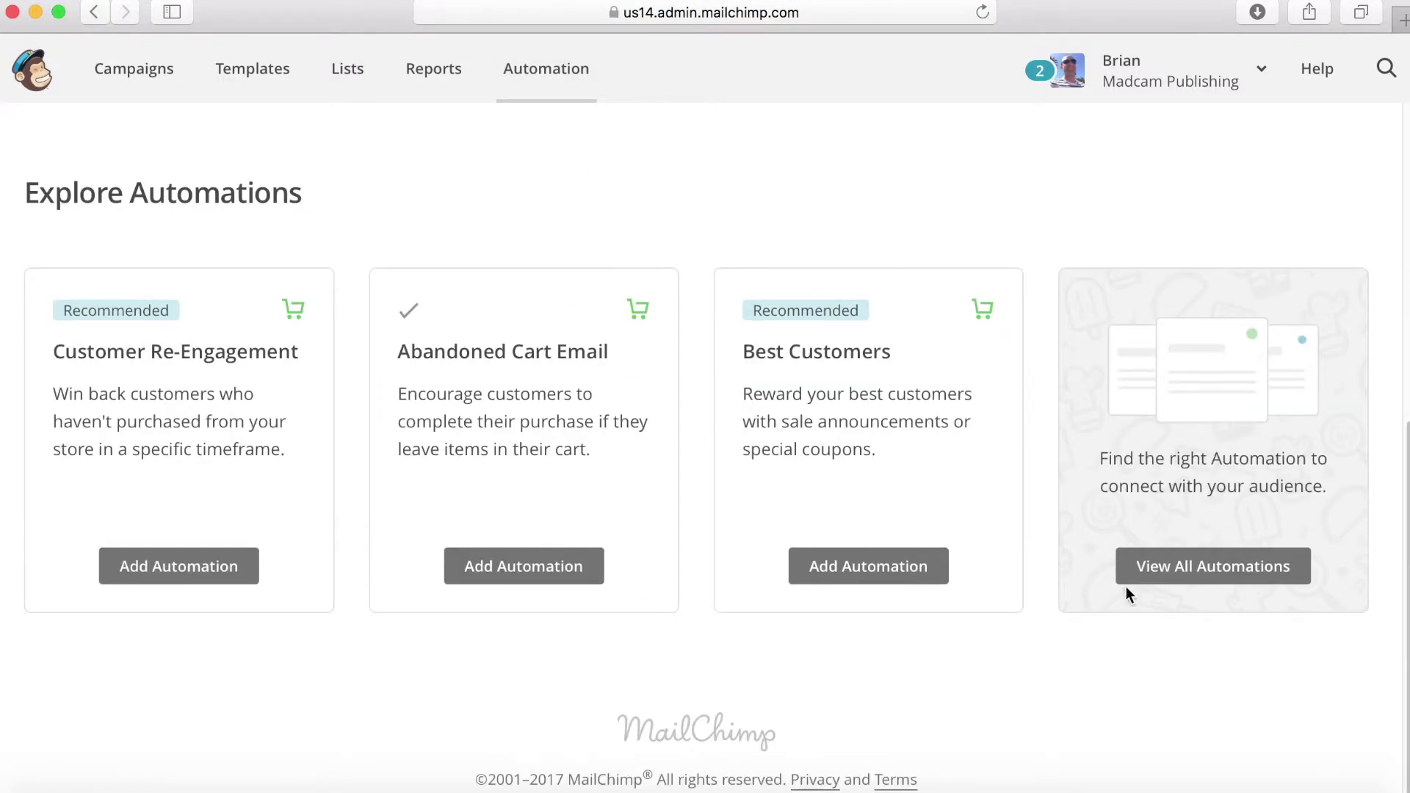
pyautogui.click(1205, 576)
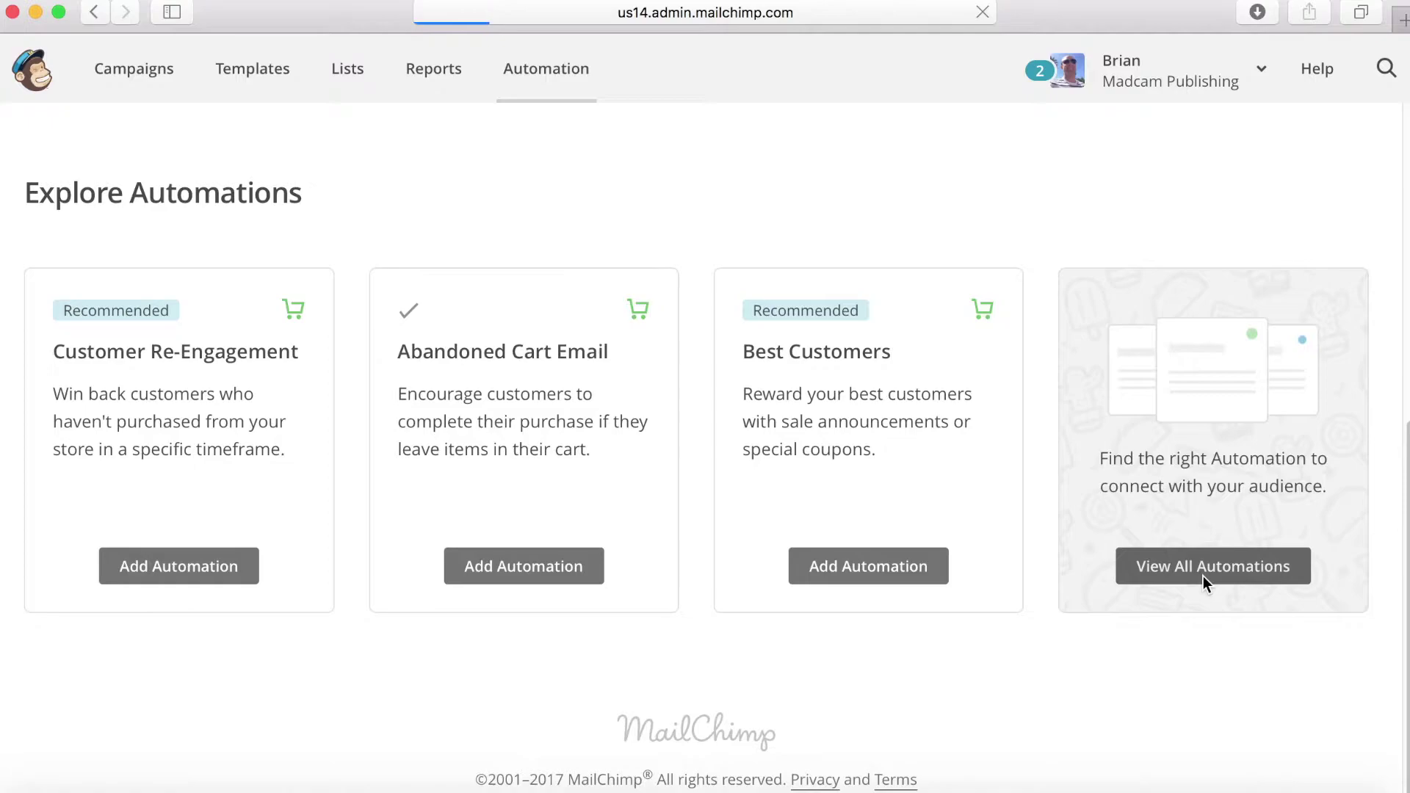
pyautogui.scroll(-1, 1175, 500)
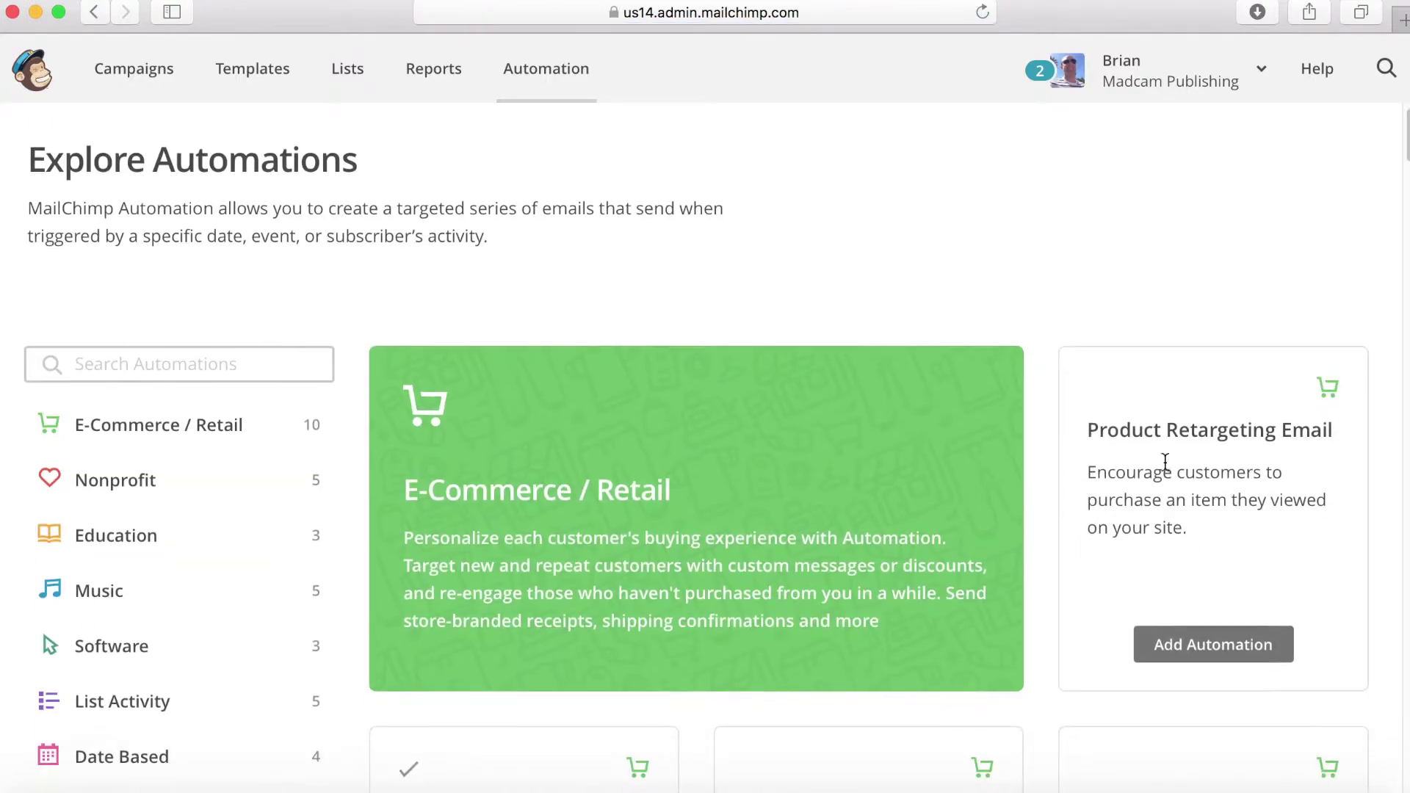
pyautogui.scroll(-7, 1165, 461)
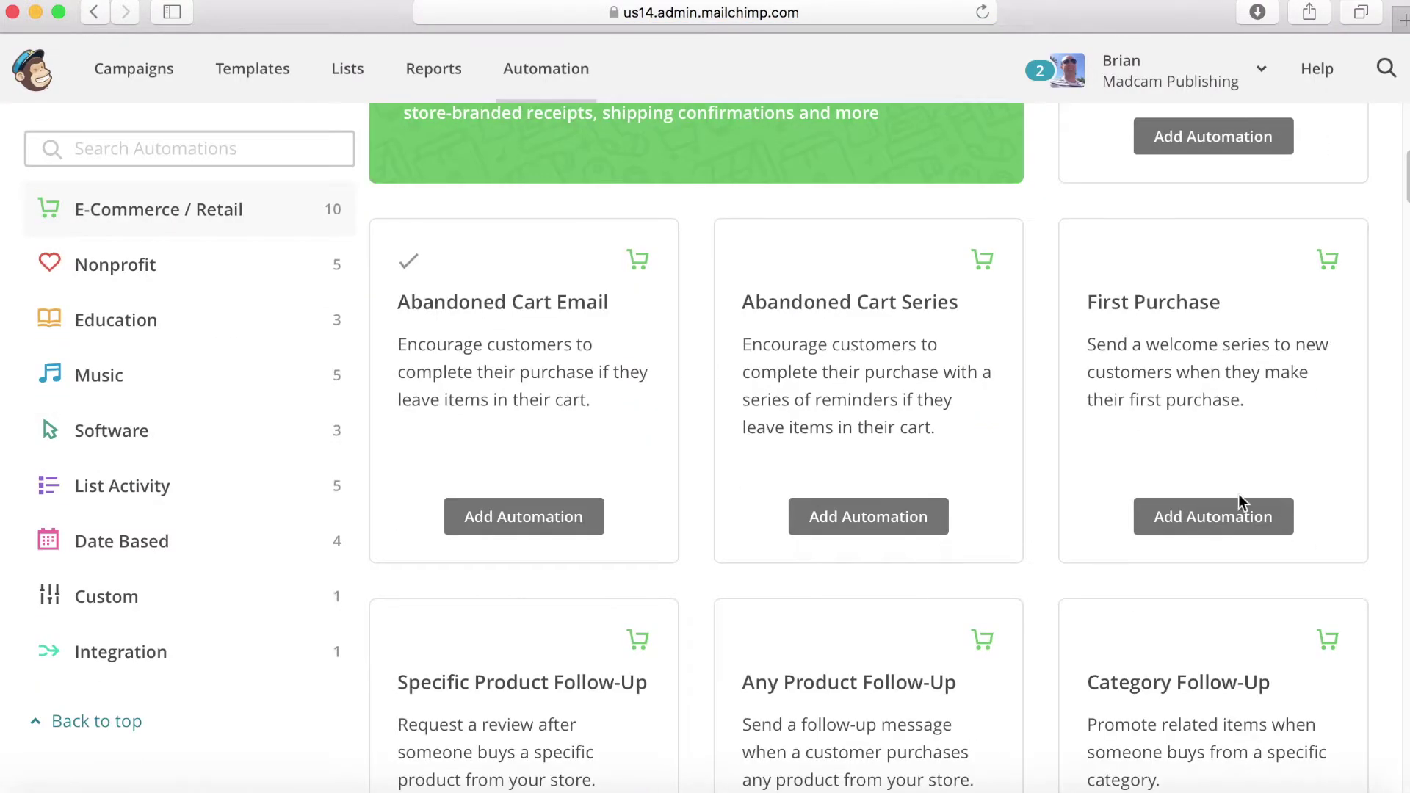
pyautogui.click(1236, 526)
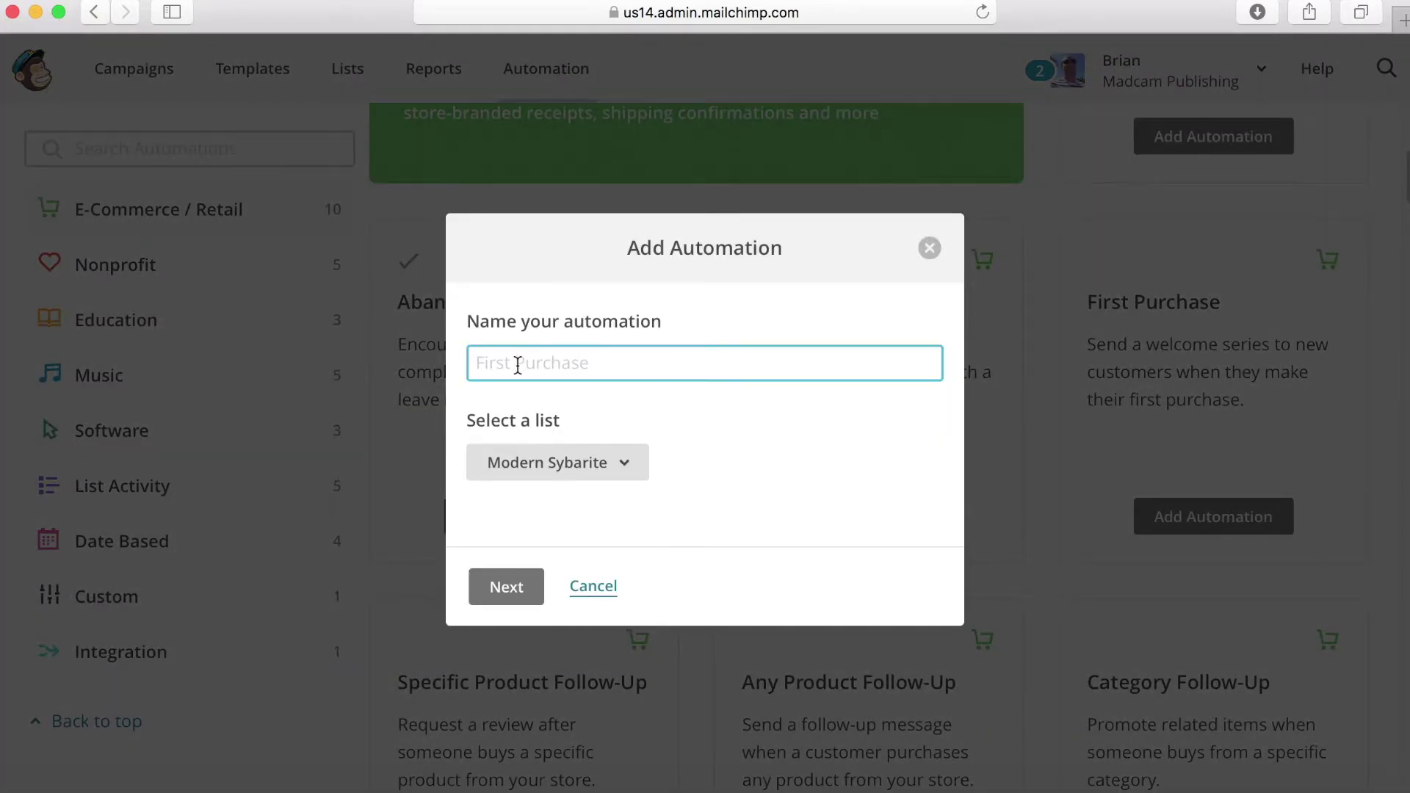
# Name it FIRST PURCHASE FOLLOW-UP for the Modern Sybarite list and create the workflow
pyautogui.write('FIRST PI')
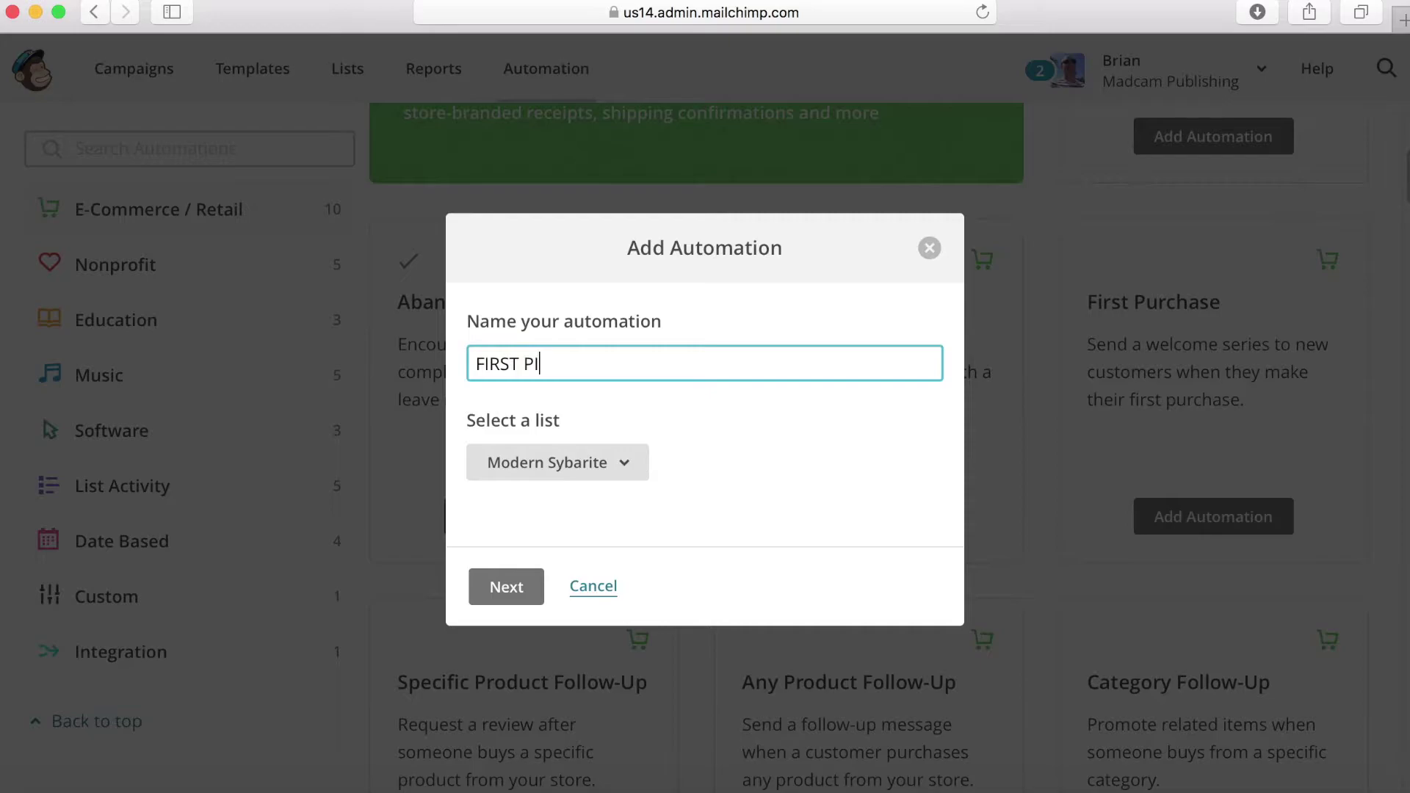
pyautogui.press('BackSpace')
pyautogui.write('URCHASE FP')
pyautogui.press('BackSpace')
pyautogui.write('OLLW')
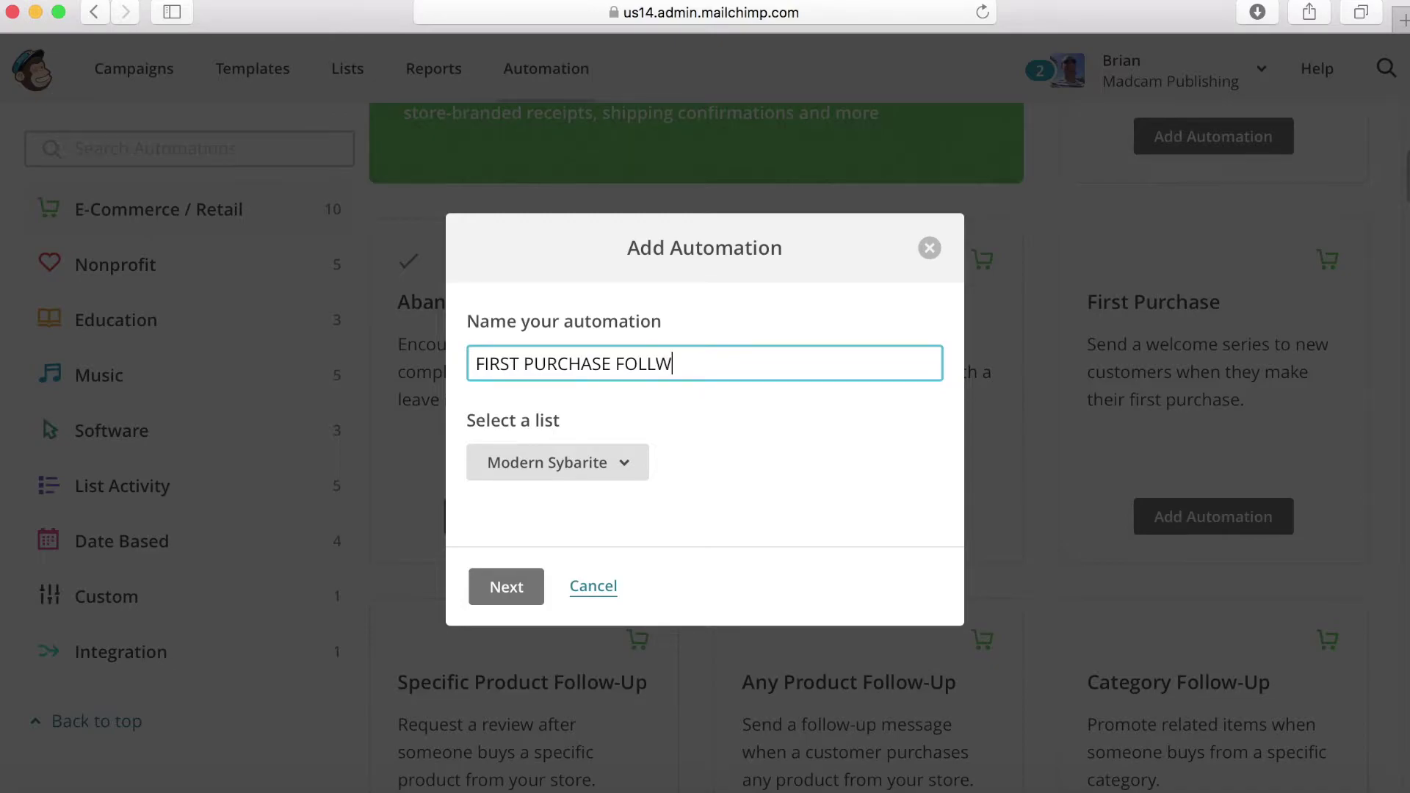
pyautogui.press('BackSpace')
pyautogui.write('OWUP')
pyautogui.click(686, 371)
pyautogui.write('-UP')
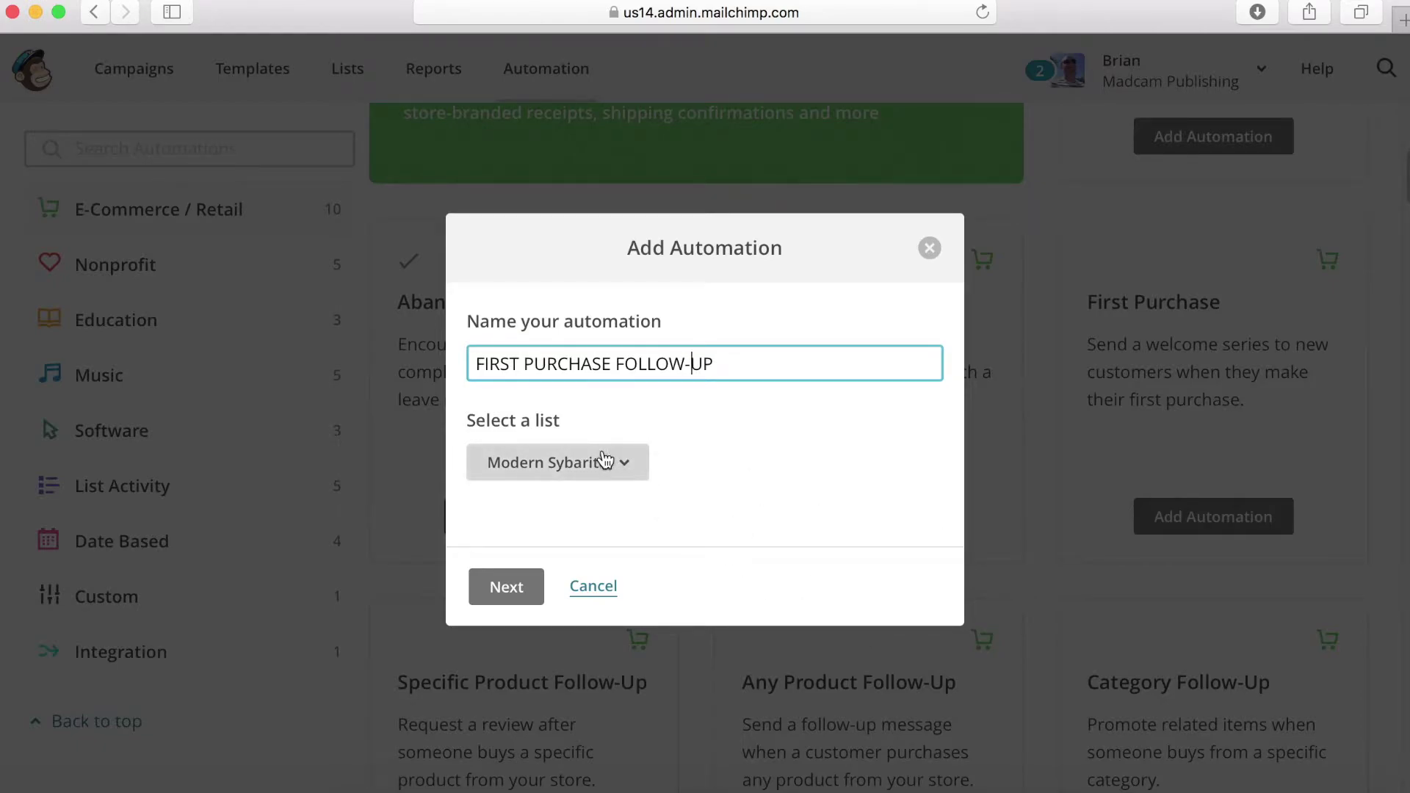
pyautogui.click(498, 595)
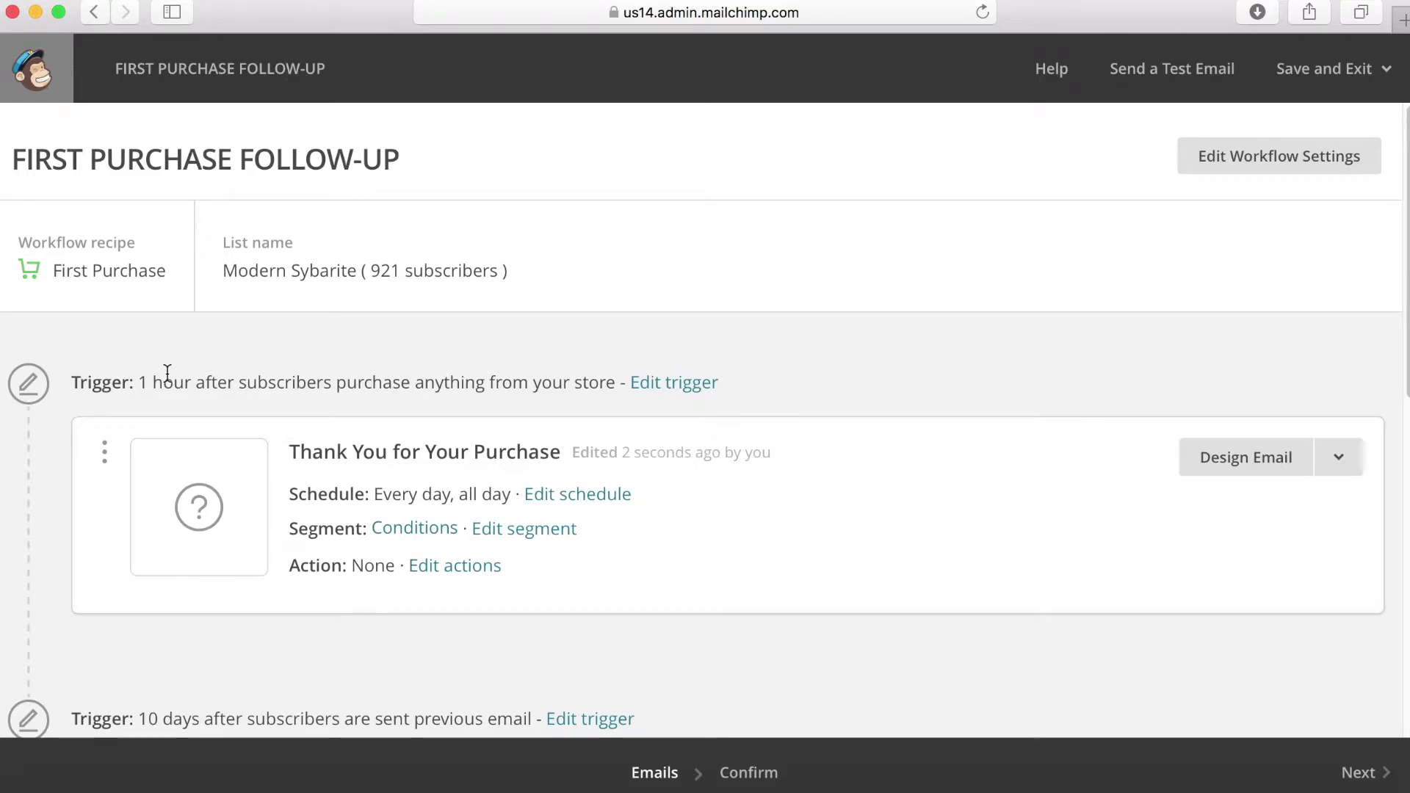
pyautogui.scroll(-5, 369, 321)
pyautogui.scroll(-5, 371, 323)
pyautogui.scroll(15, 376, 396)
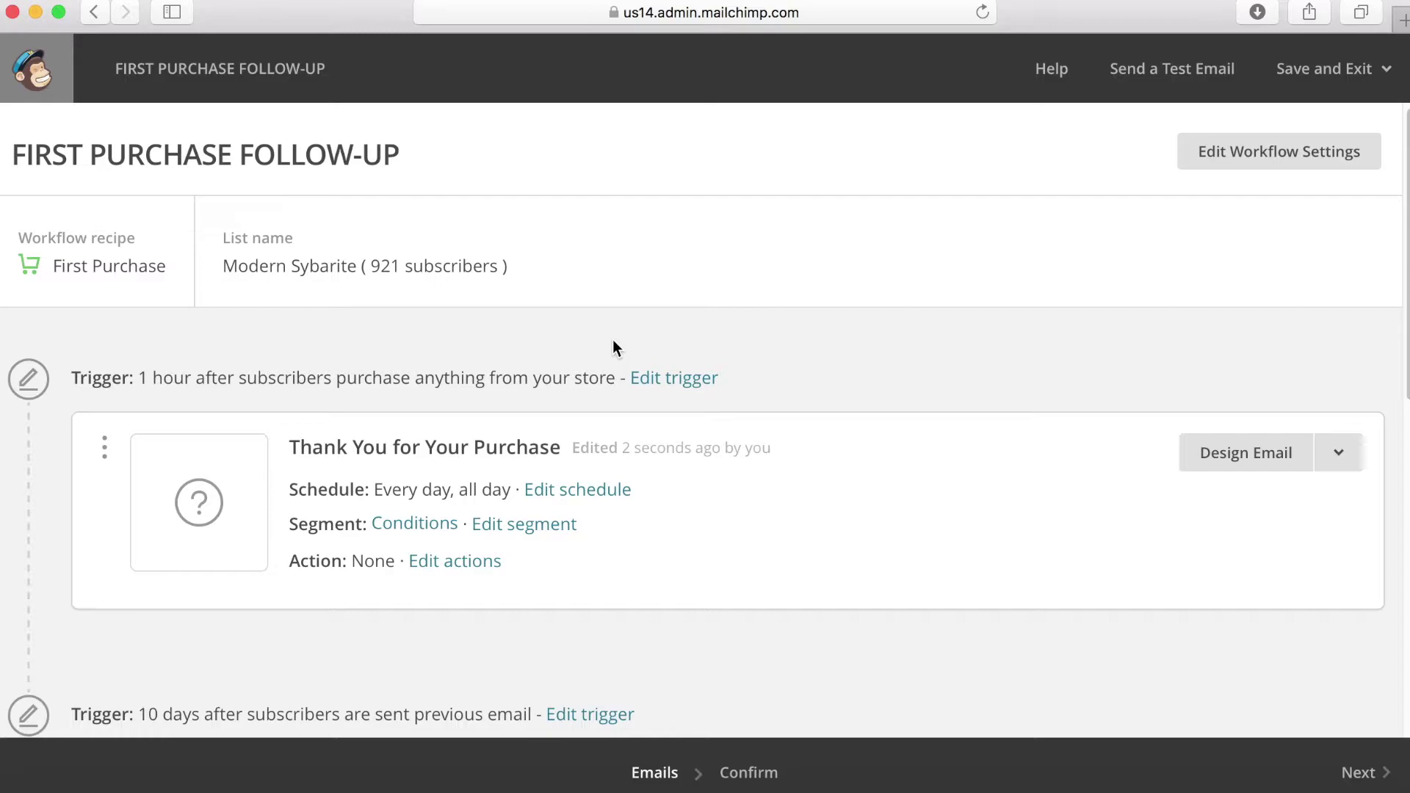
pyautogui.scroll(-2, 223, 352)
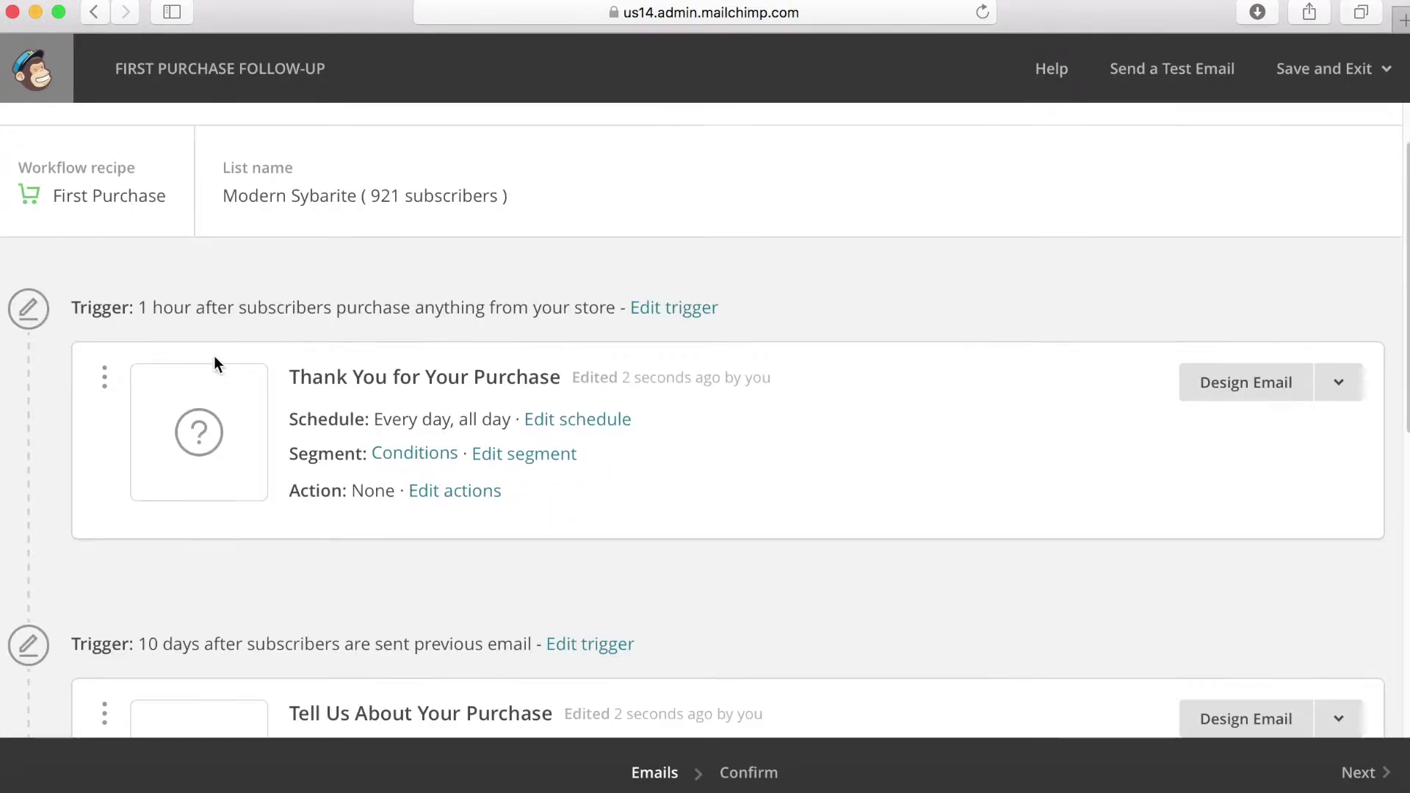
pyautogui.scroll(-8, 275, 395)
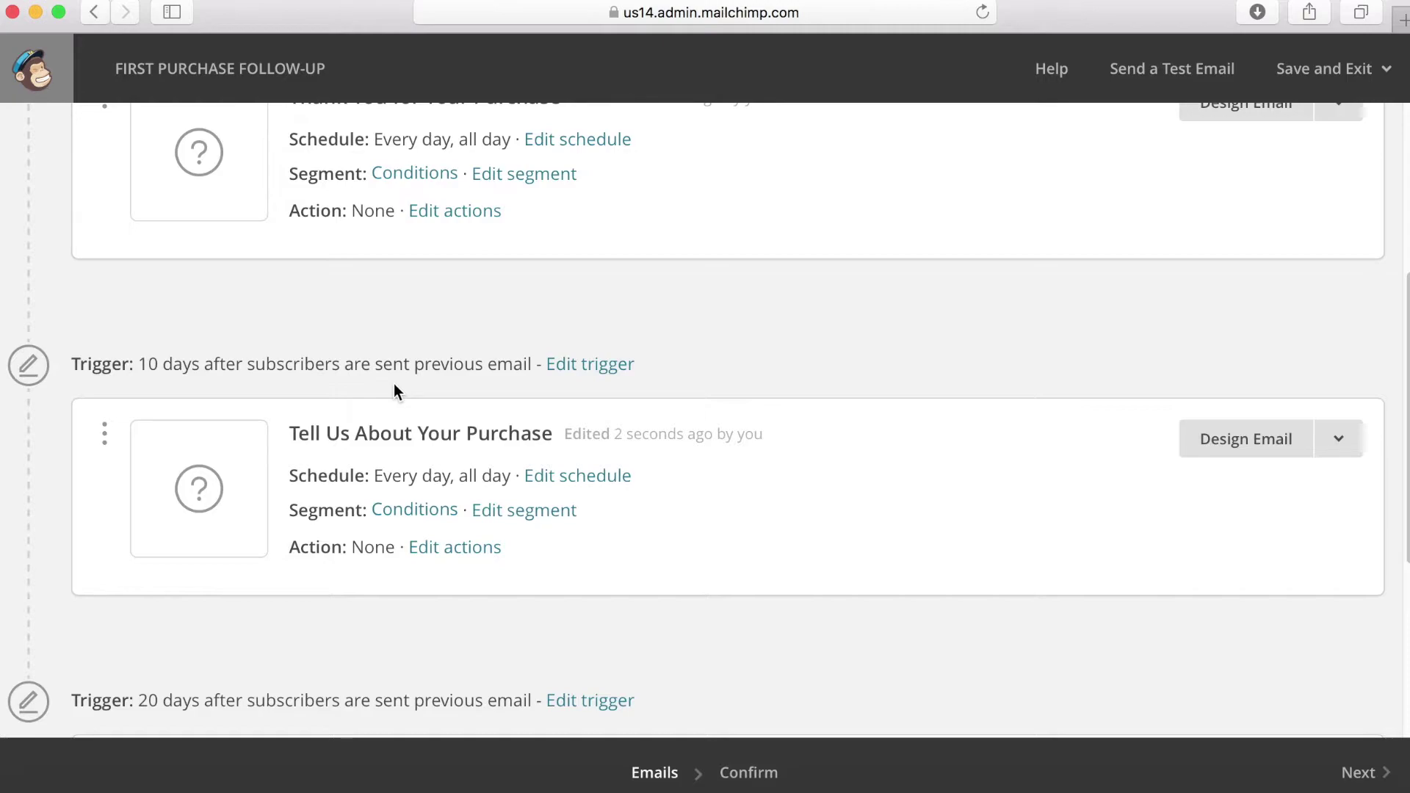
pyautogui.scroll(2, 429, 382)
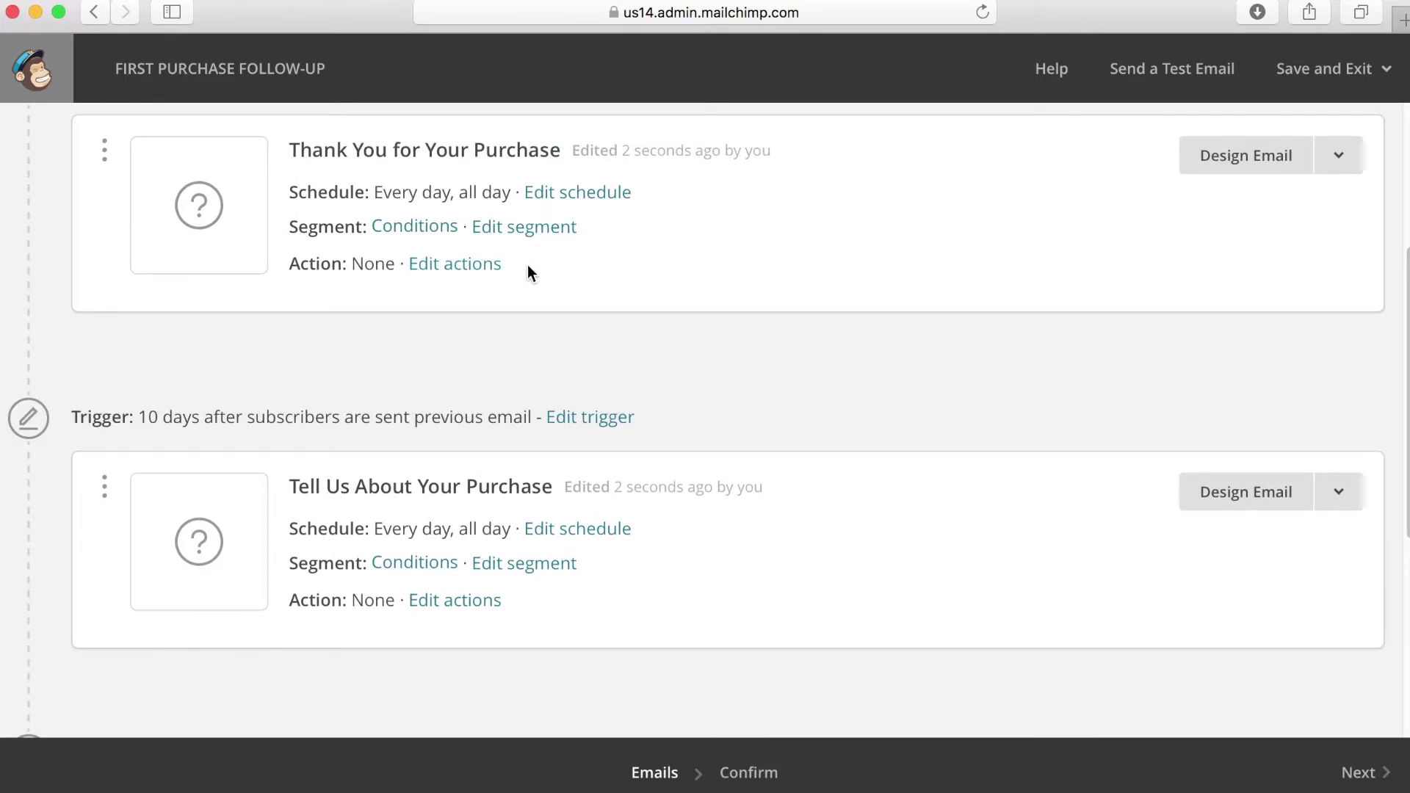
pyautogui.scroll(1, 406, 279)
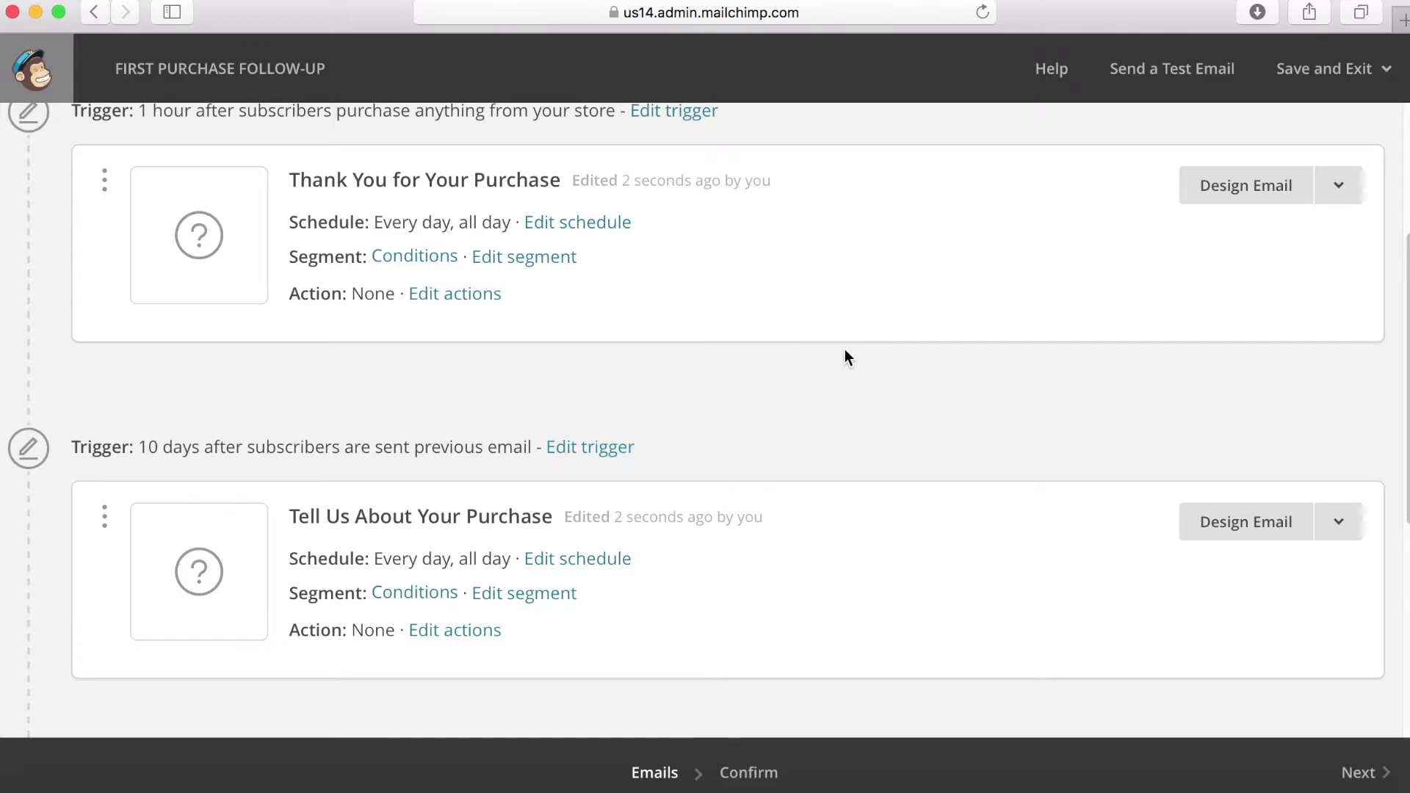
pyautogui.scroll(4, 833, 350)
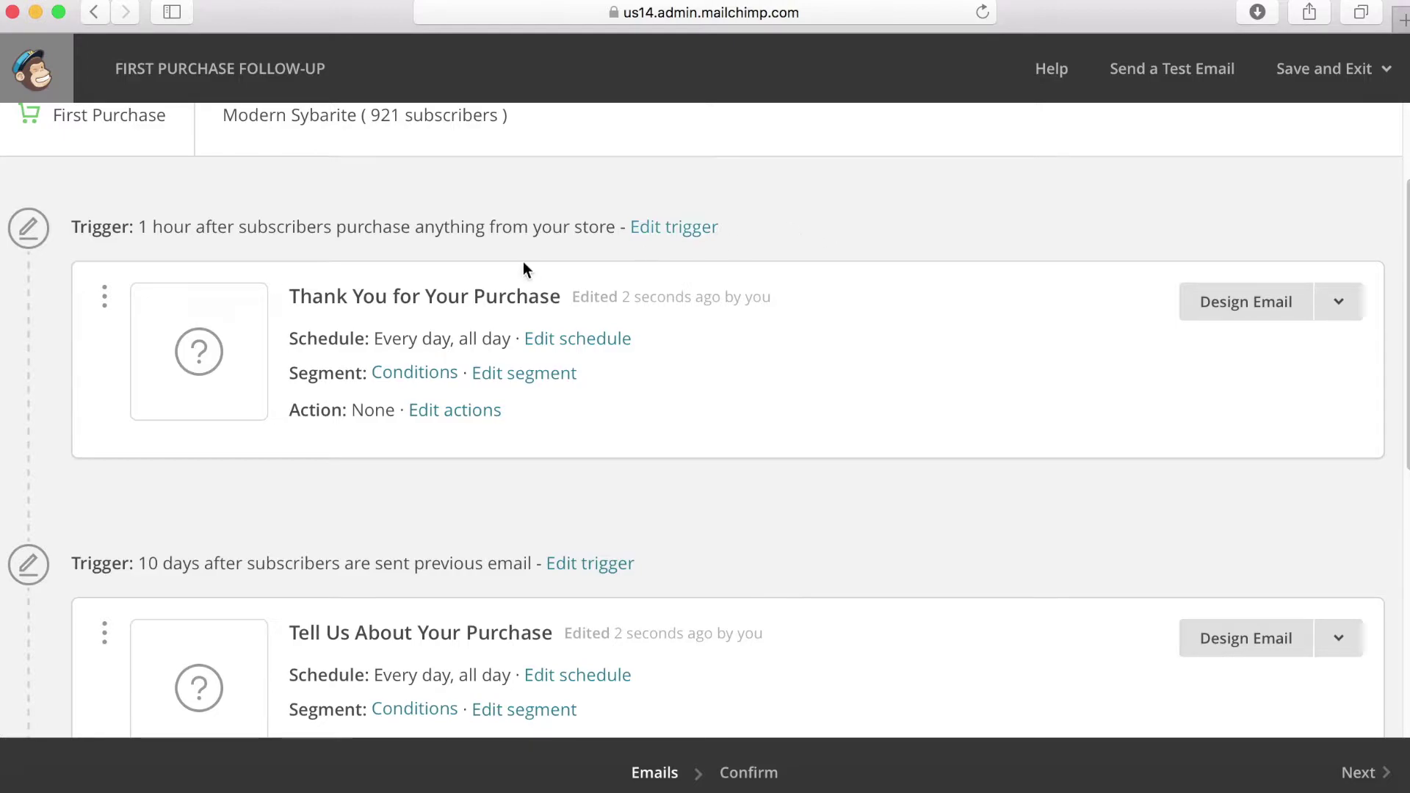
pyautogui.scroll(-3, 487, 328)
pyautogui.scroll(-3, 485, 333)
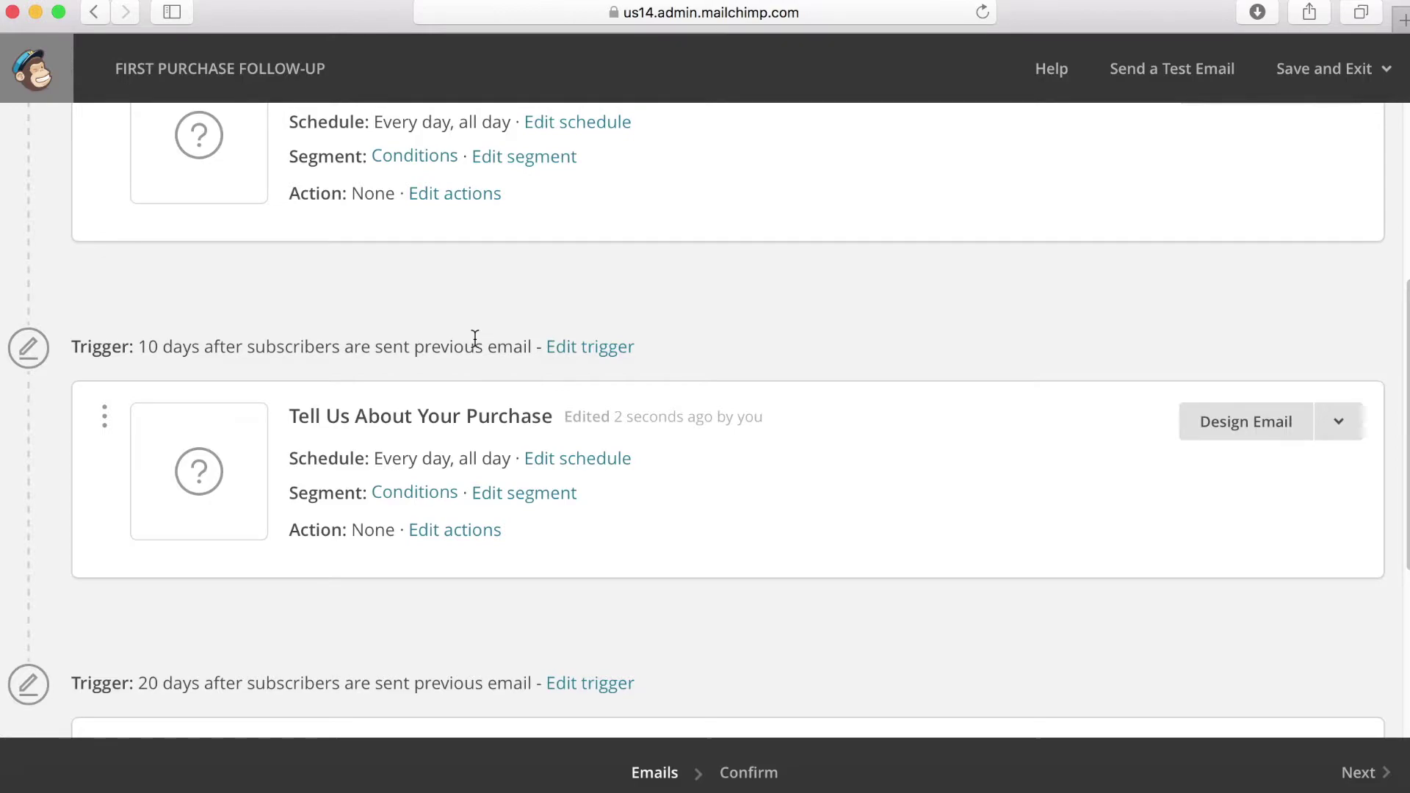
pyautogui.scroll(-3, 474, 342)
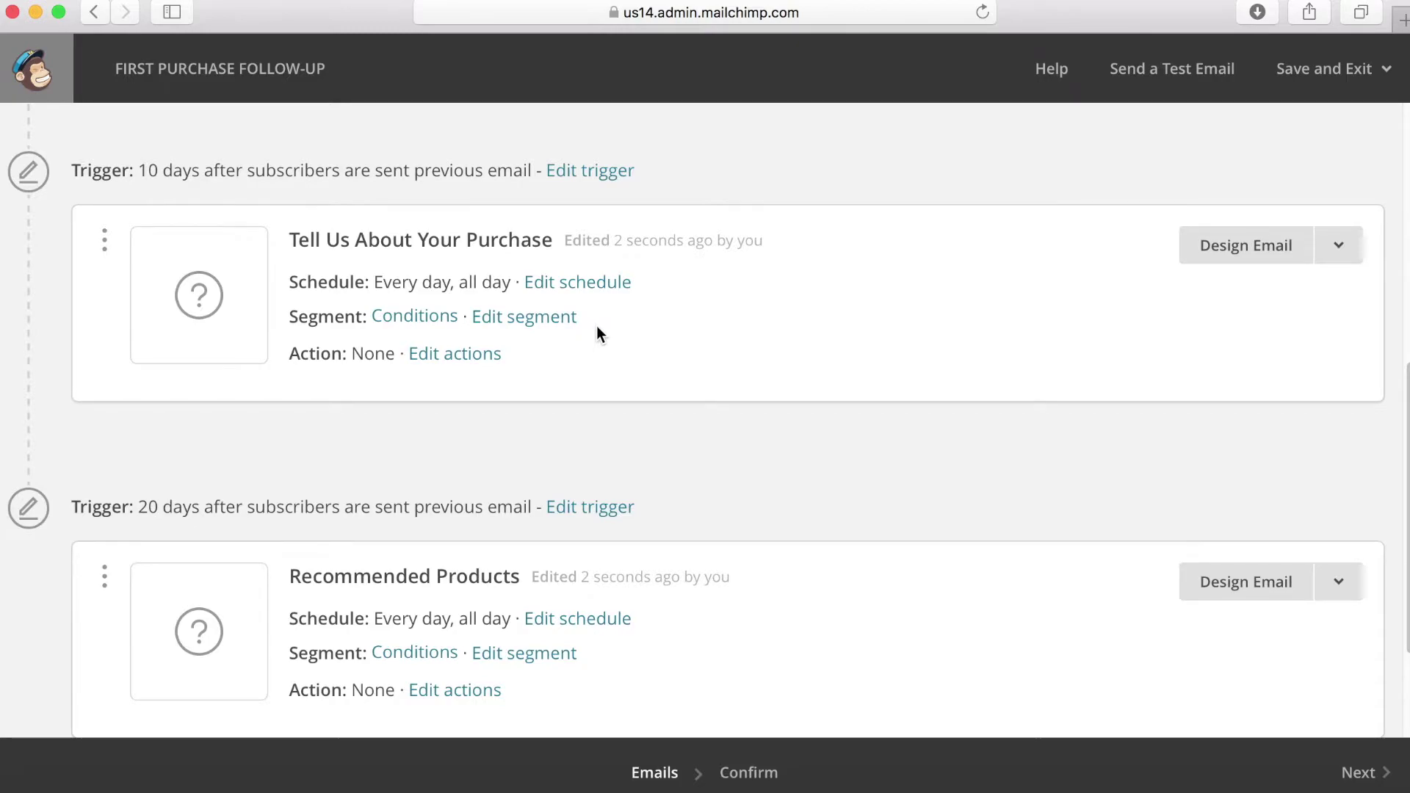
pyautogui.scroll(-3, 595, 331)
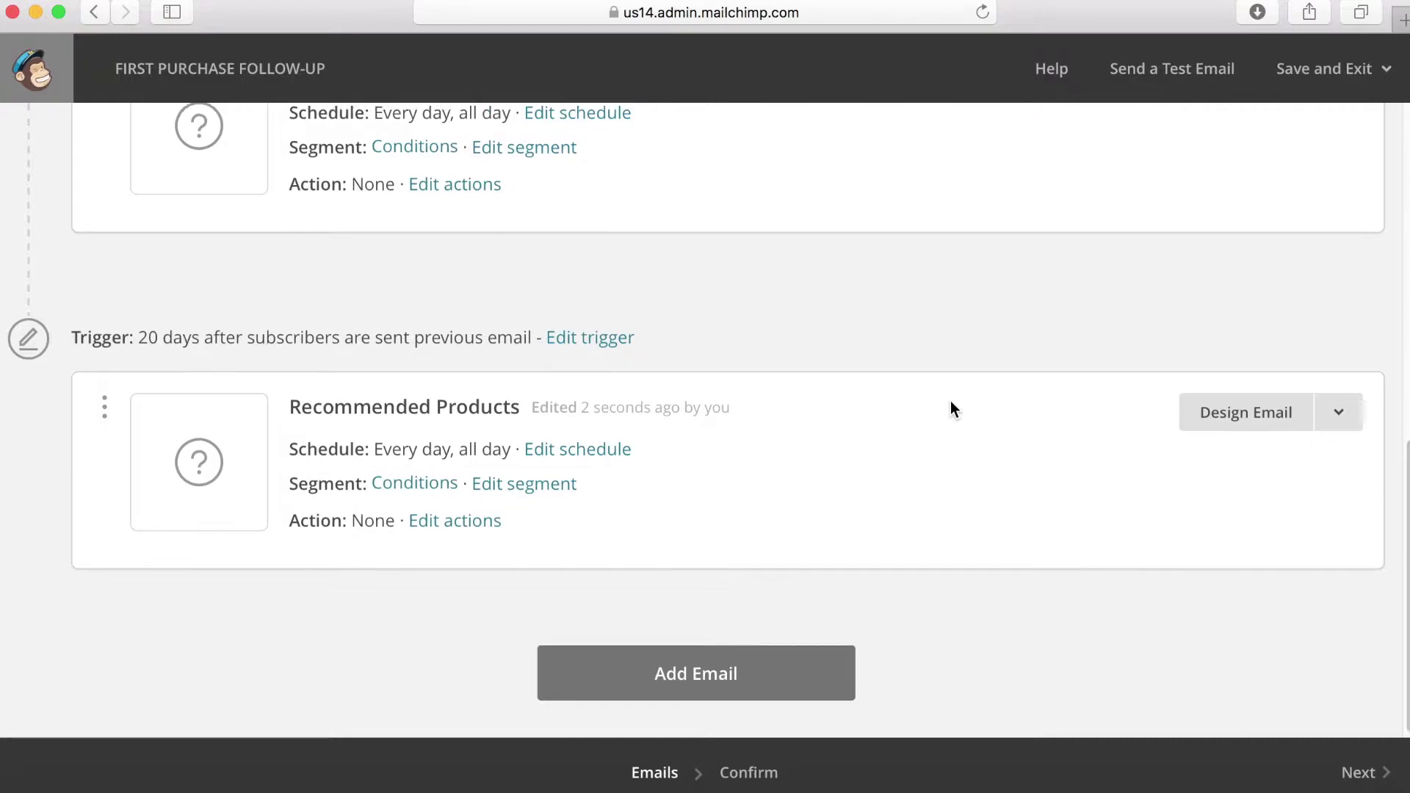
pyautogui.scroll(3, 951, 399)
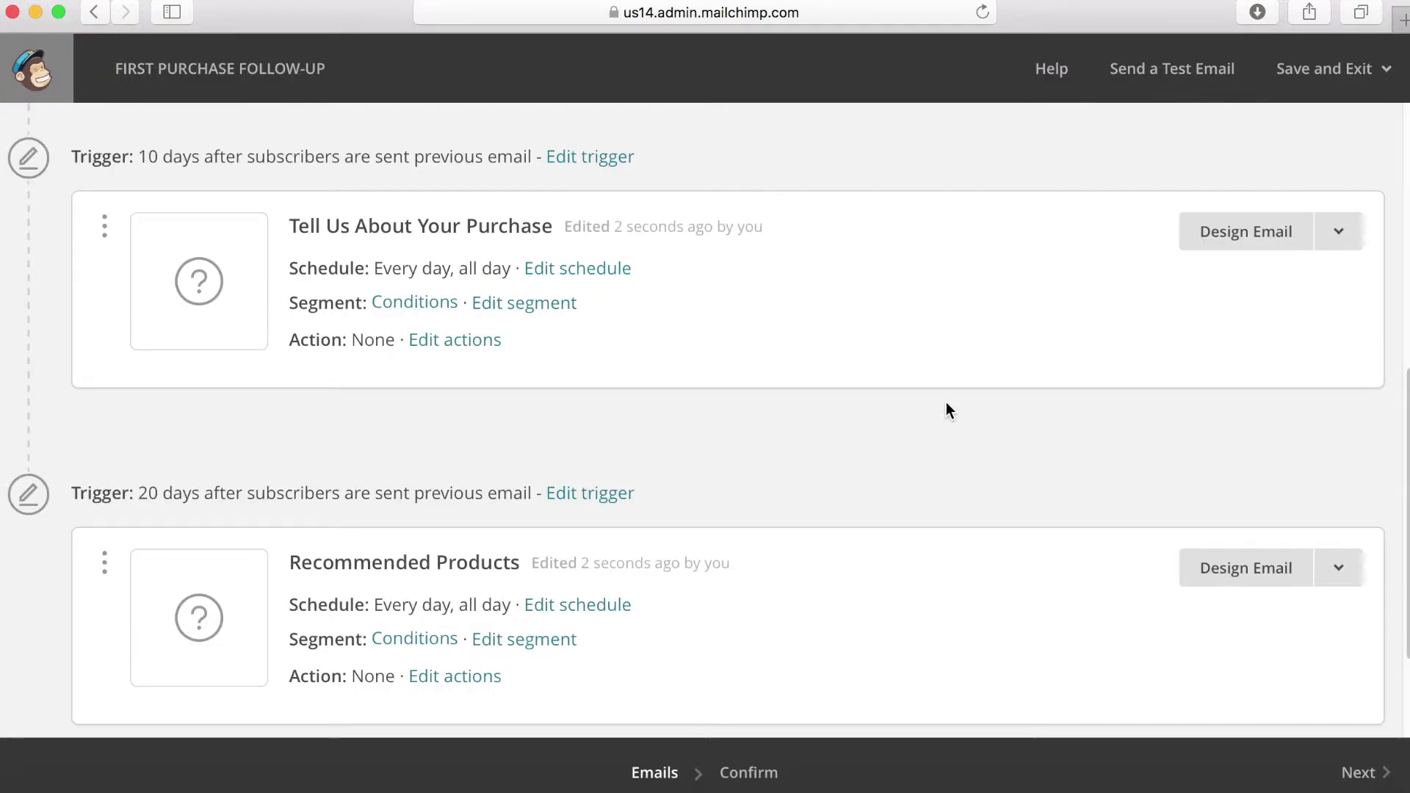
pyautogui.scroll(-3, 690, 489)
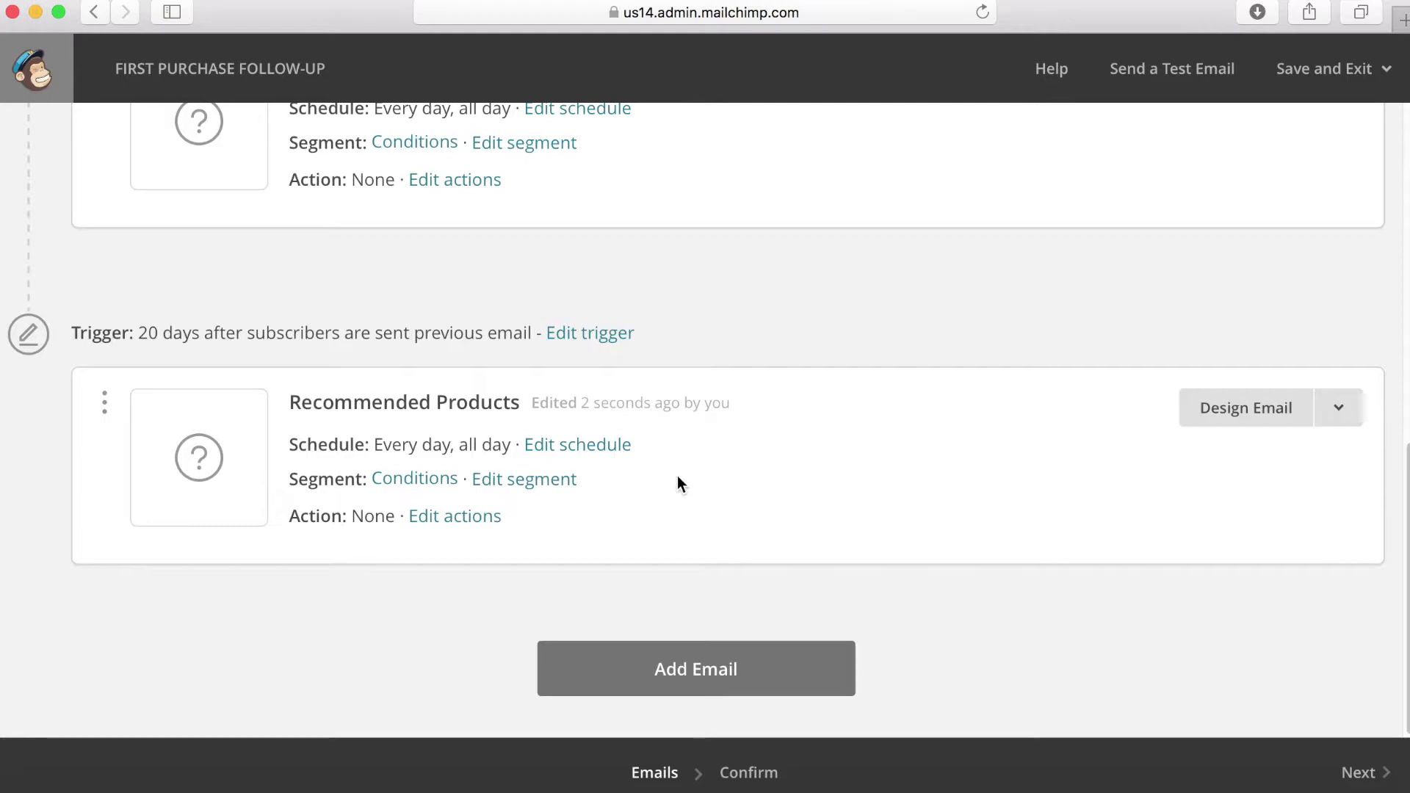
pyautogui.scroll(6, 677, 475)
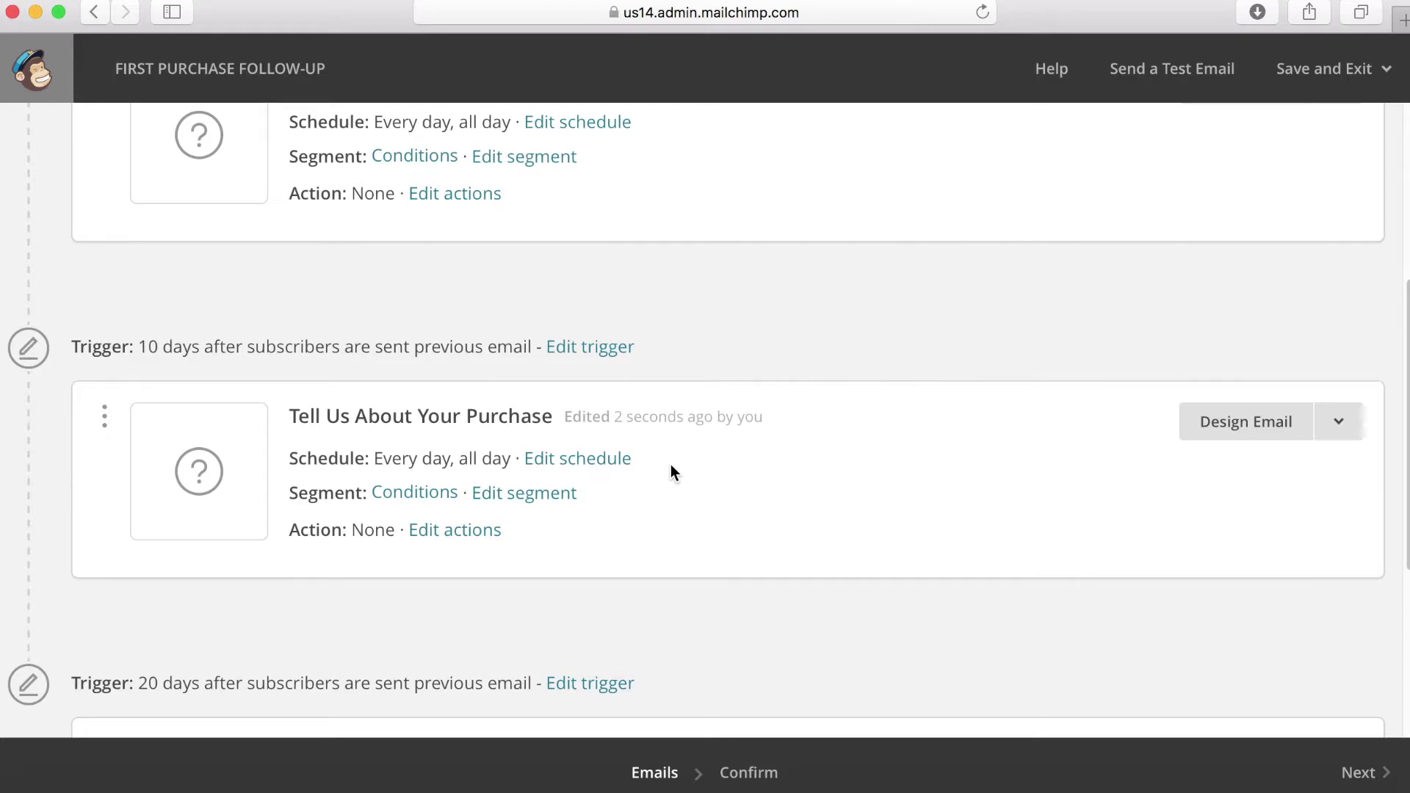
pyautogui.scroll(5, 693, 457)
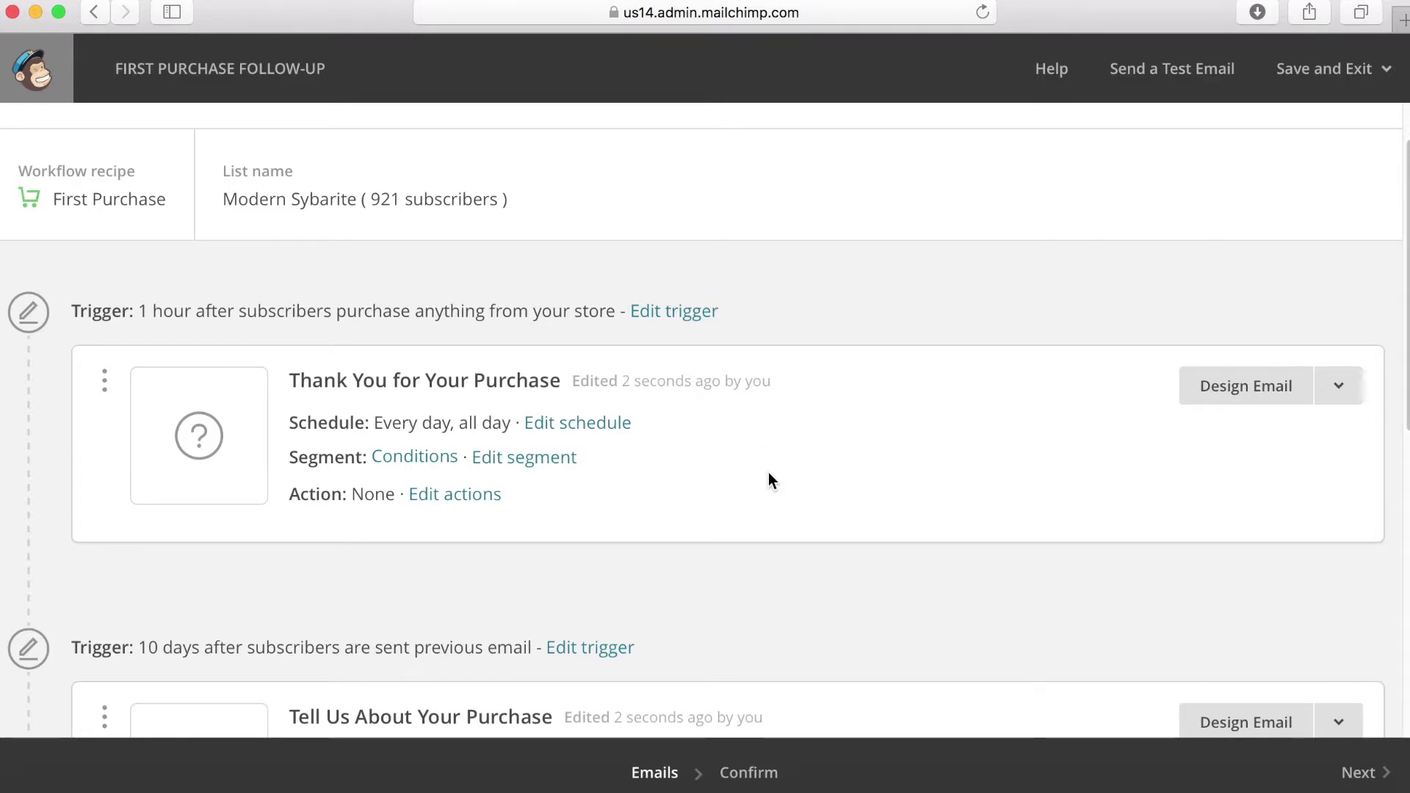
# Review the workflow, then open the Thank You email's 1-hour post-purchase trigger for editing
pyautogui.scroll(-1, 777, 477)
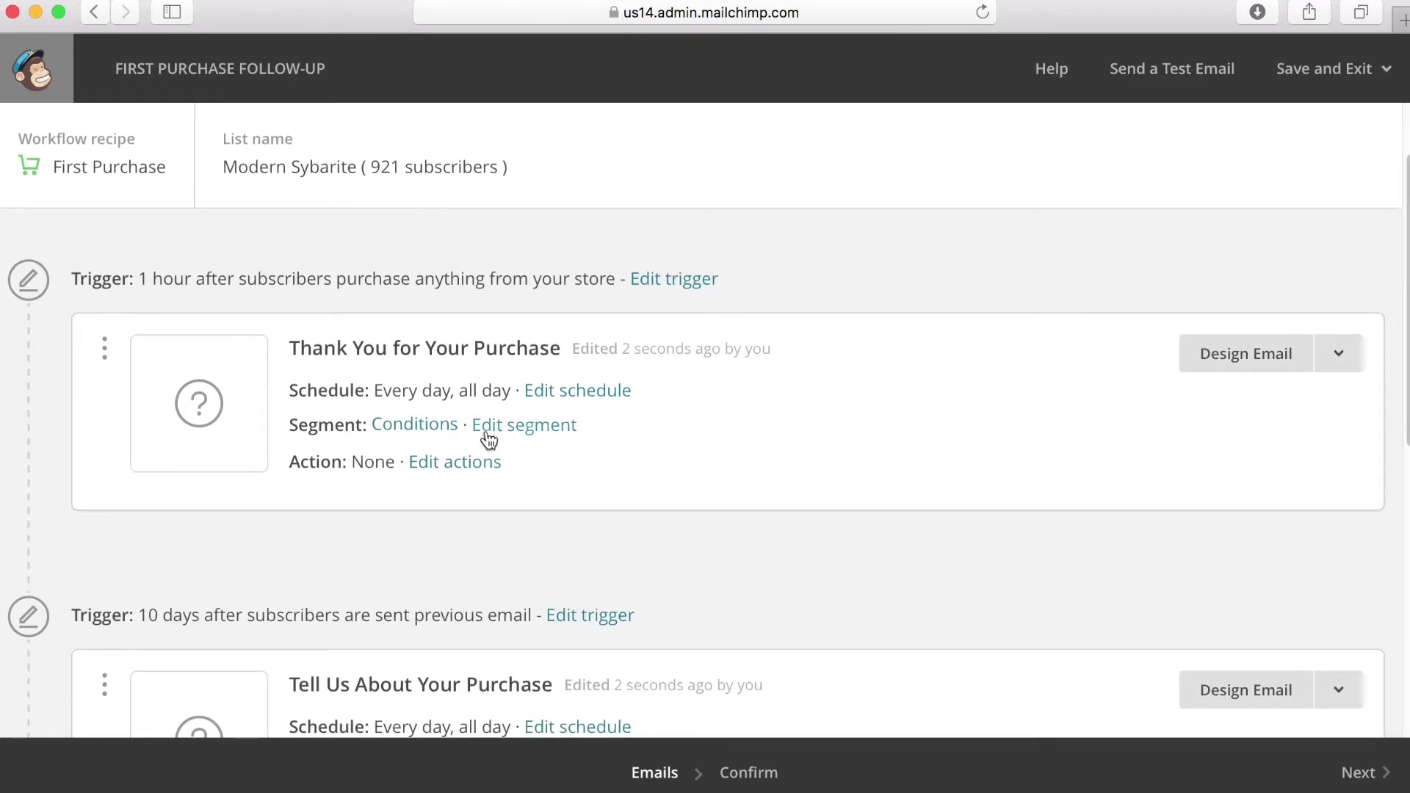
pyautogui.scroll(-1, 458, 336)
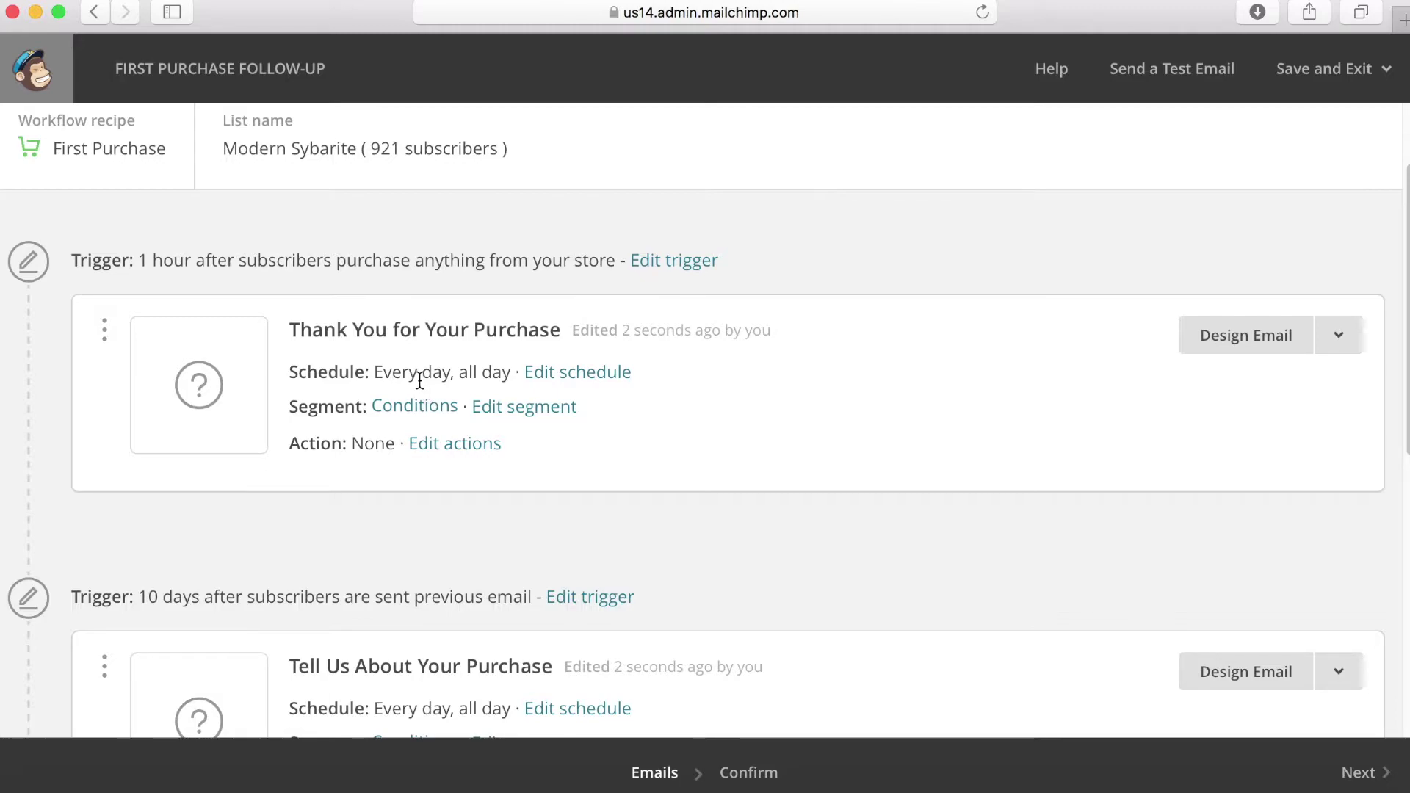
pyautogui.scroll(-1, 419, 380)
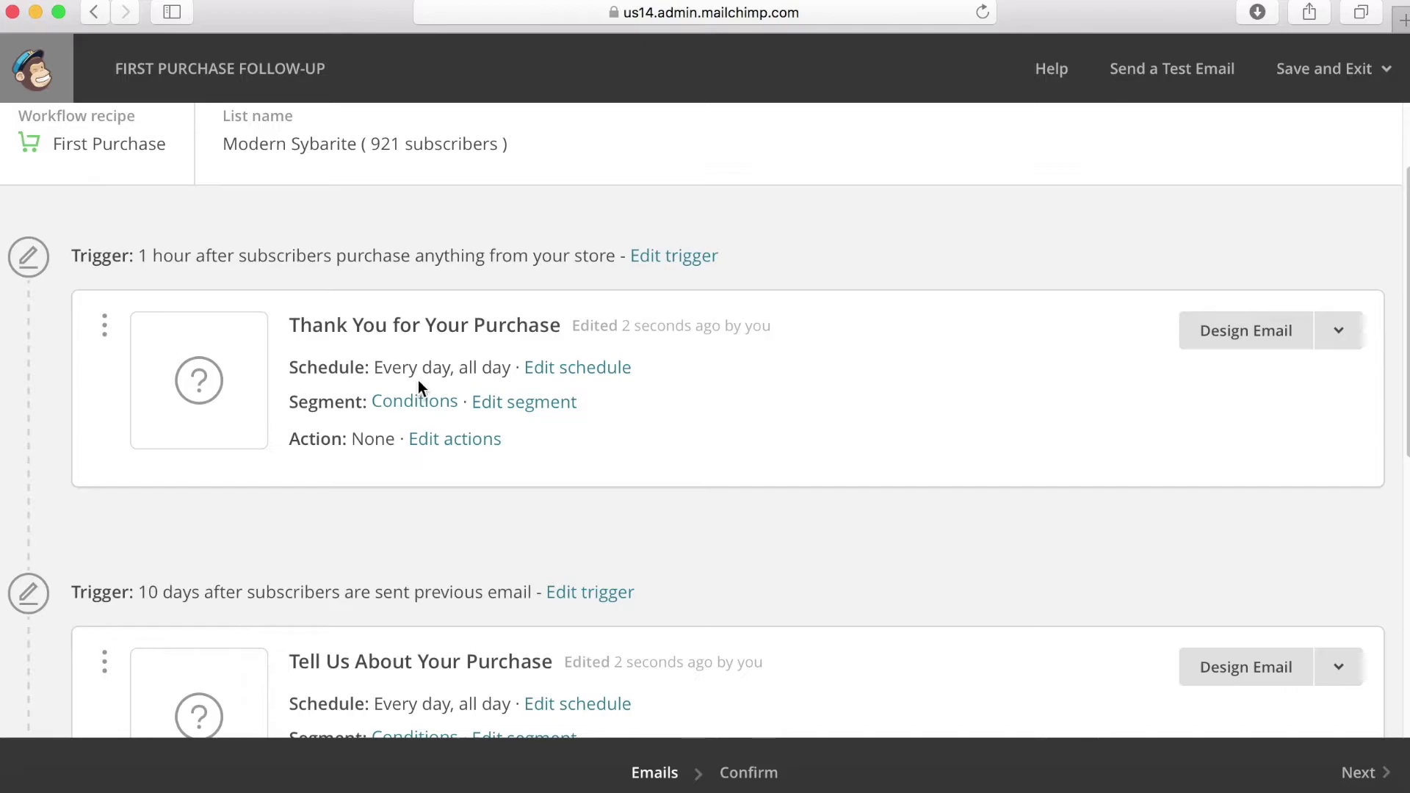
pyautogui.scroll(-1, 417, 381)
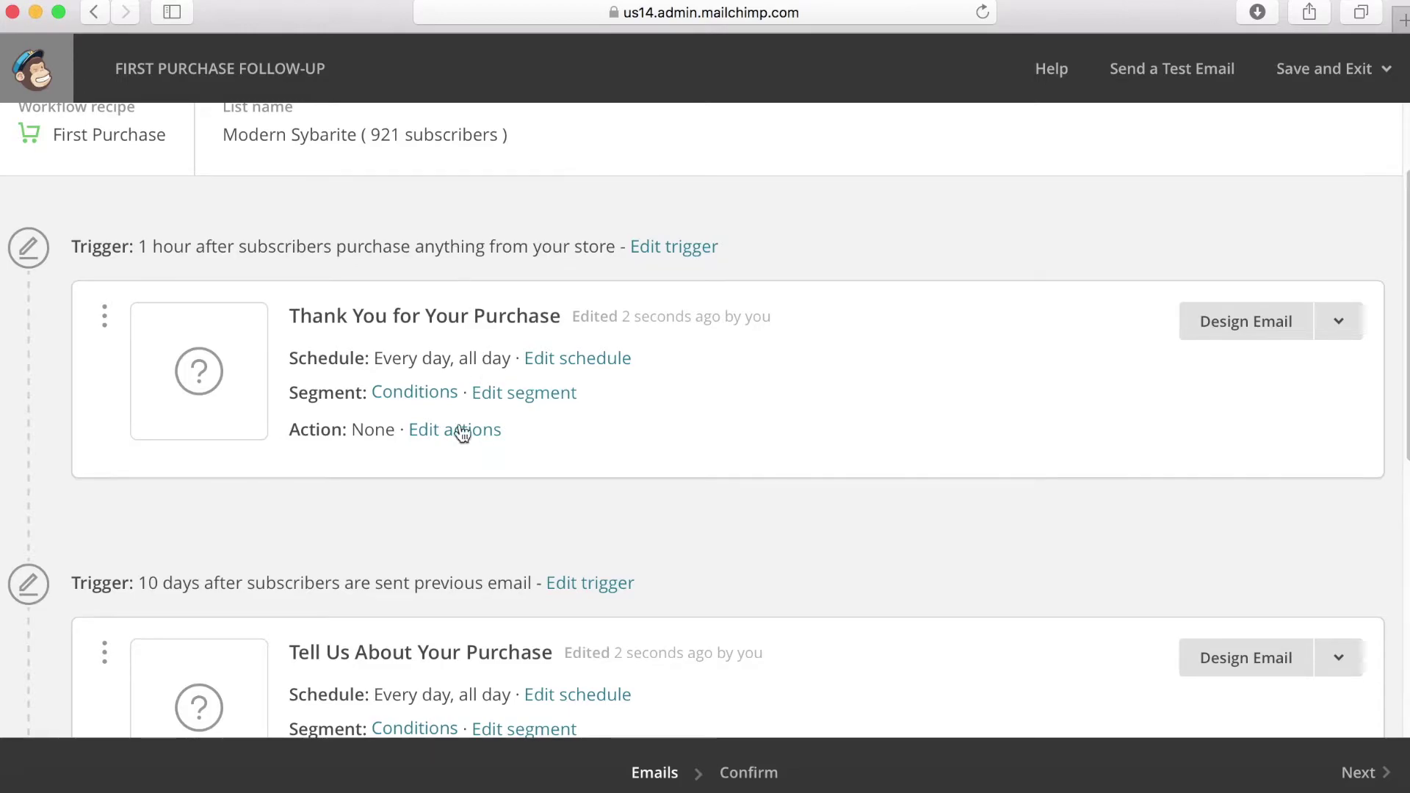
pyautogui.scroll(-3, 521, 537)
pyautogui.scroll(-10, 523, 514)
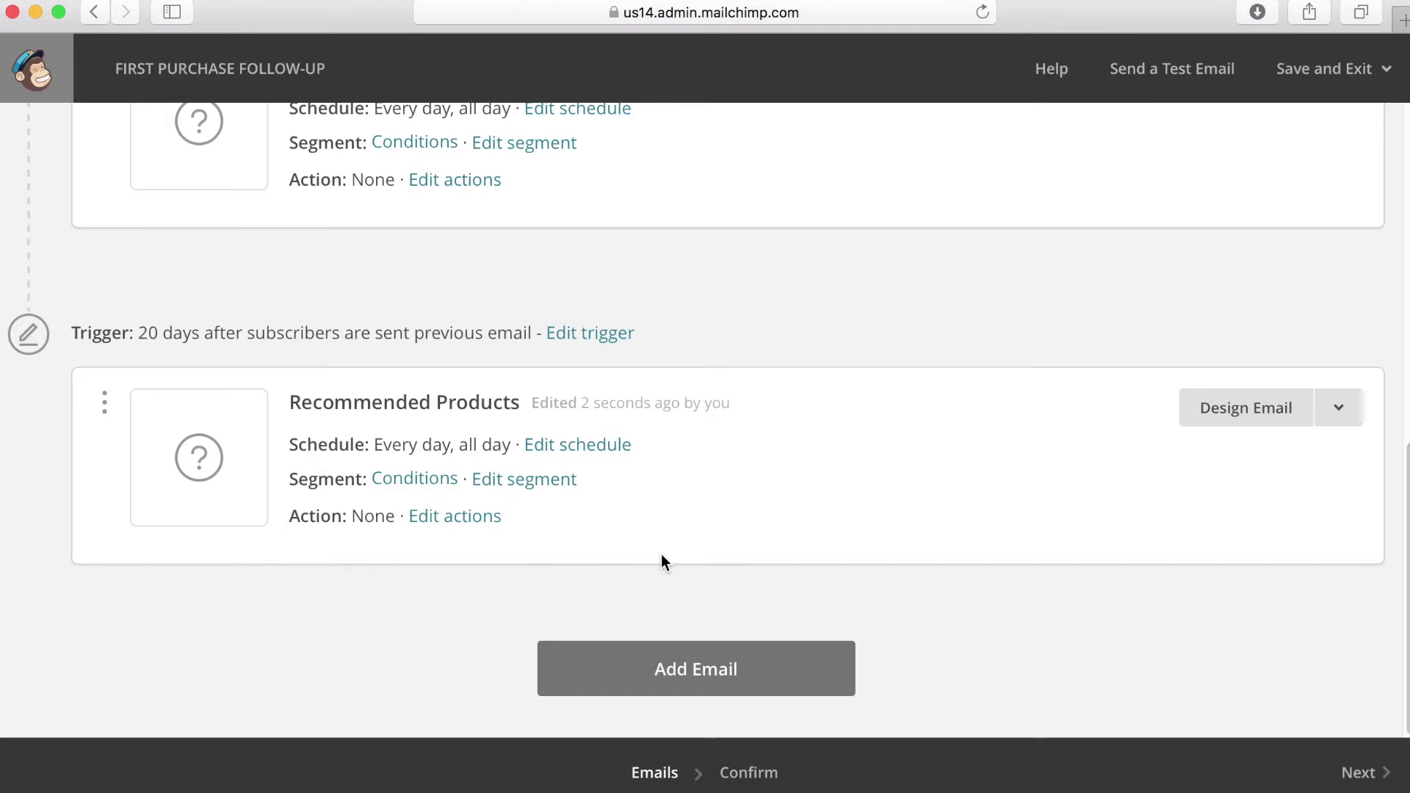
pyautogui.scroll(5, 663, 549)
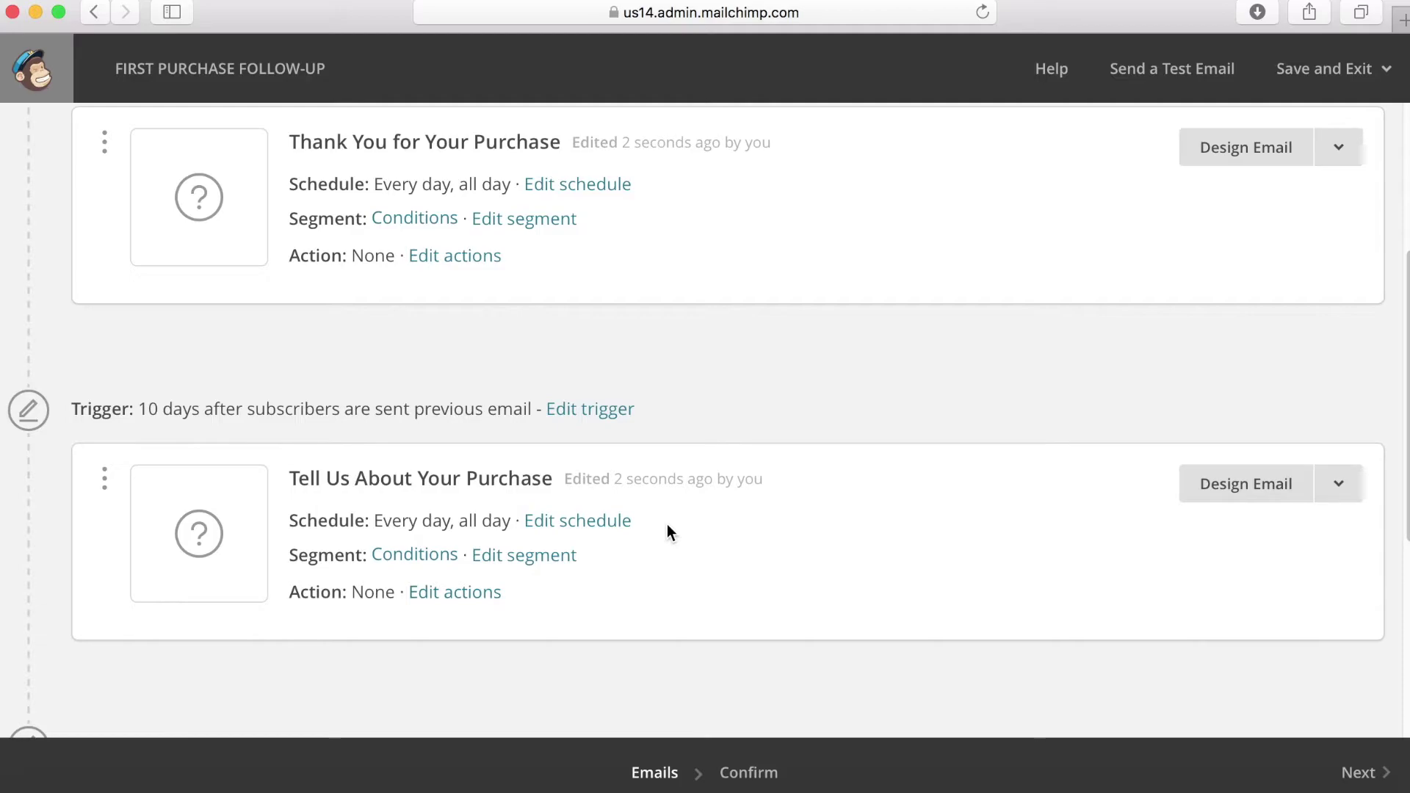
pyautogui.scroll(2, 656, 522)
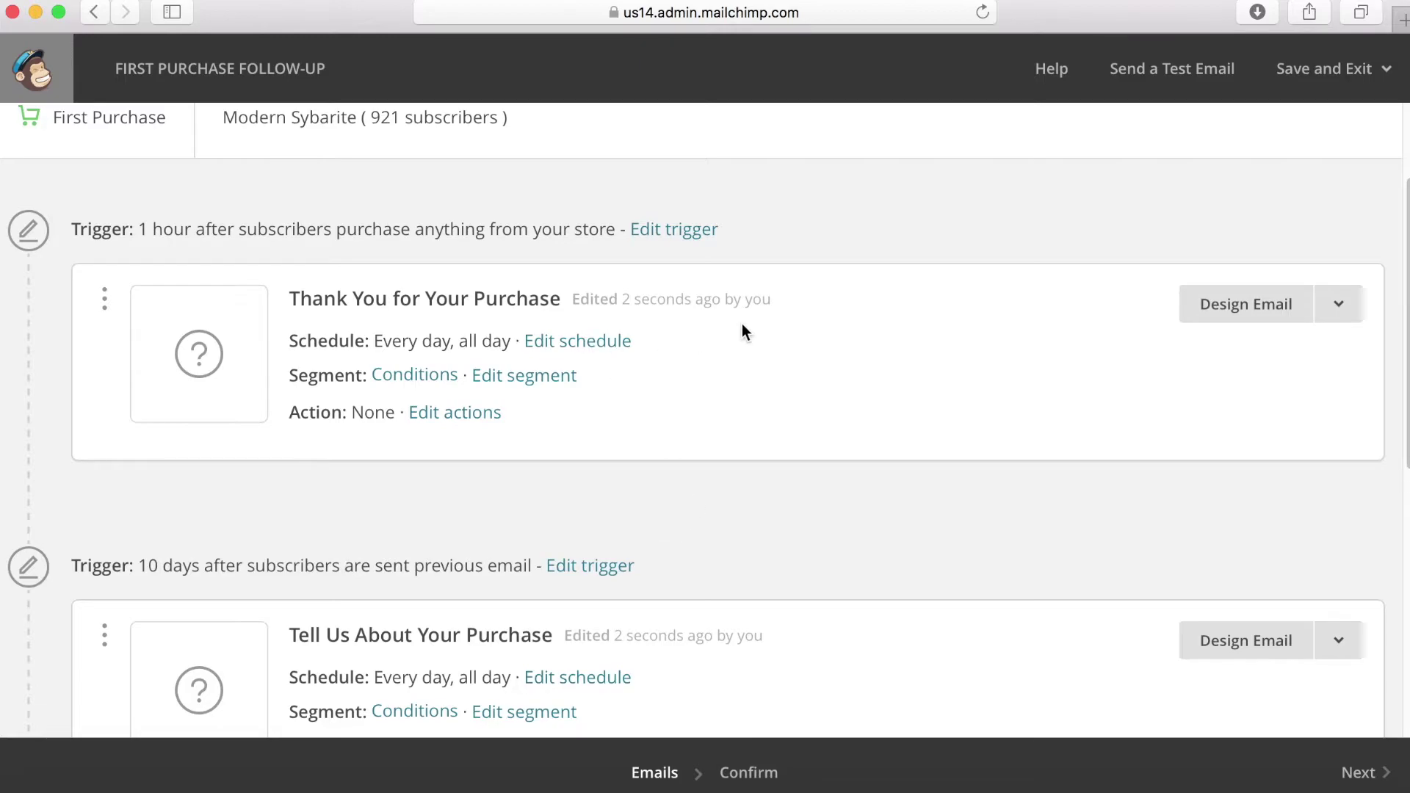
pyautogui.scroll(3, 482, 318)
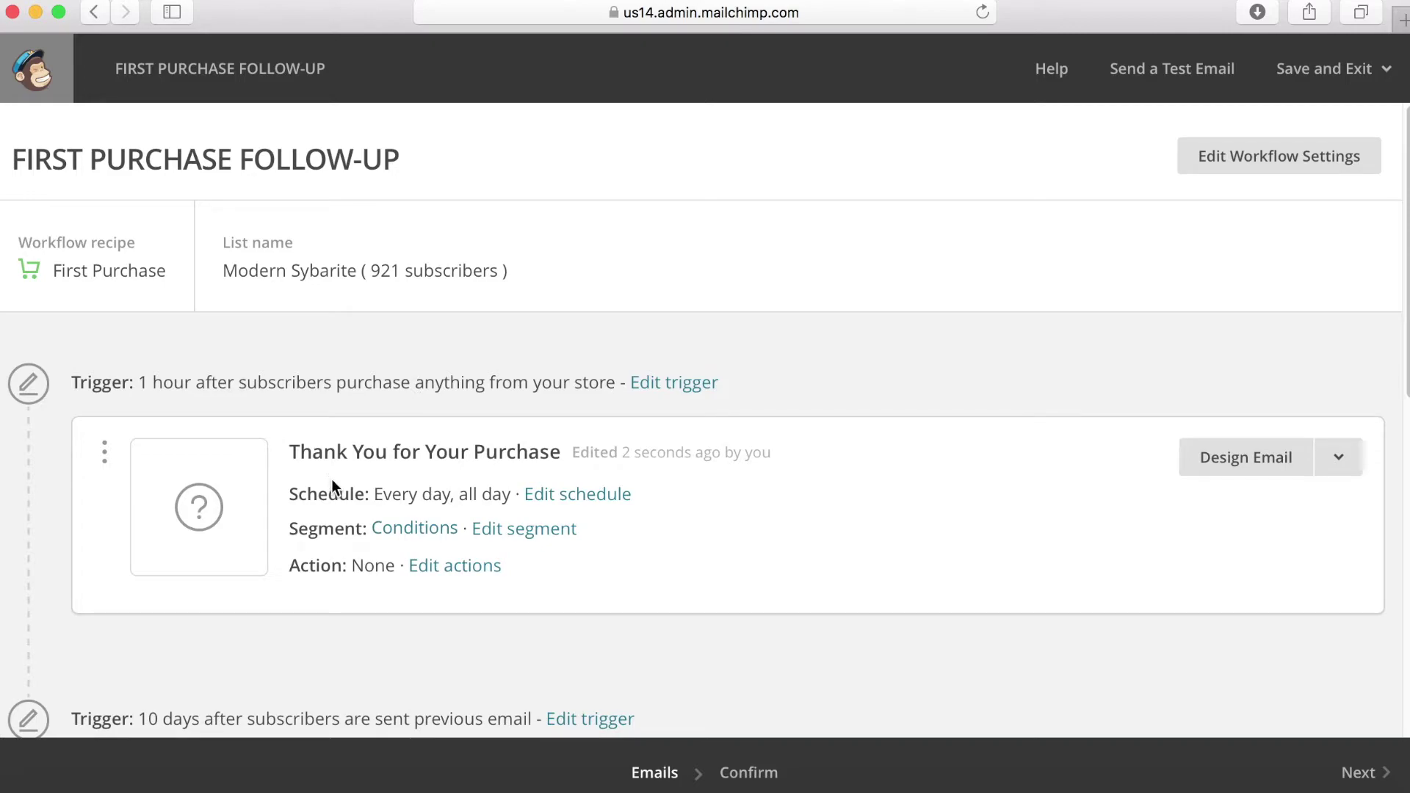
pyautogui.scroll(-1, 36, 365)
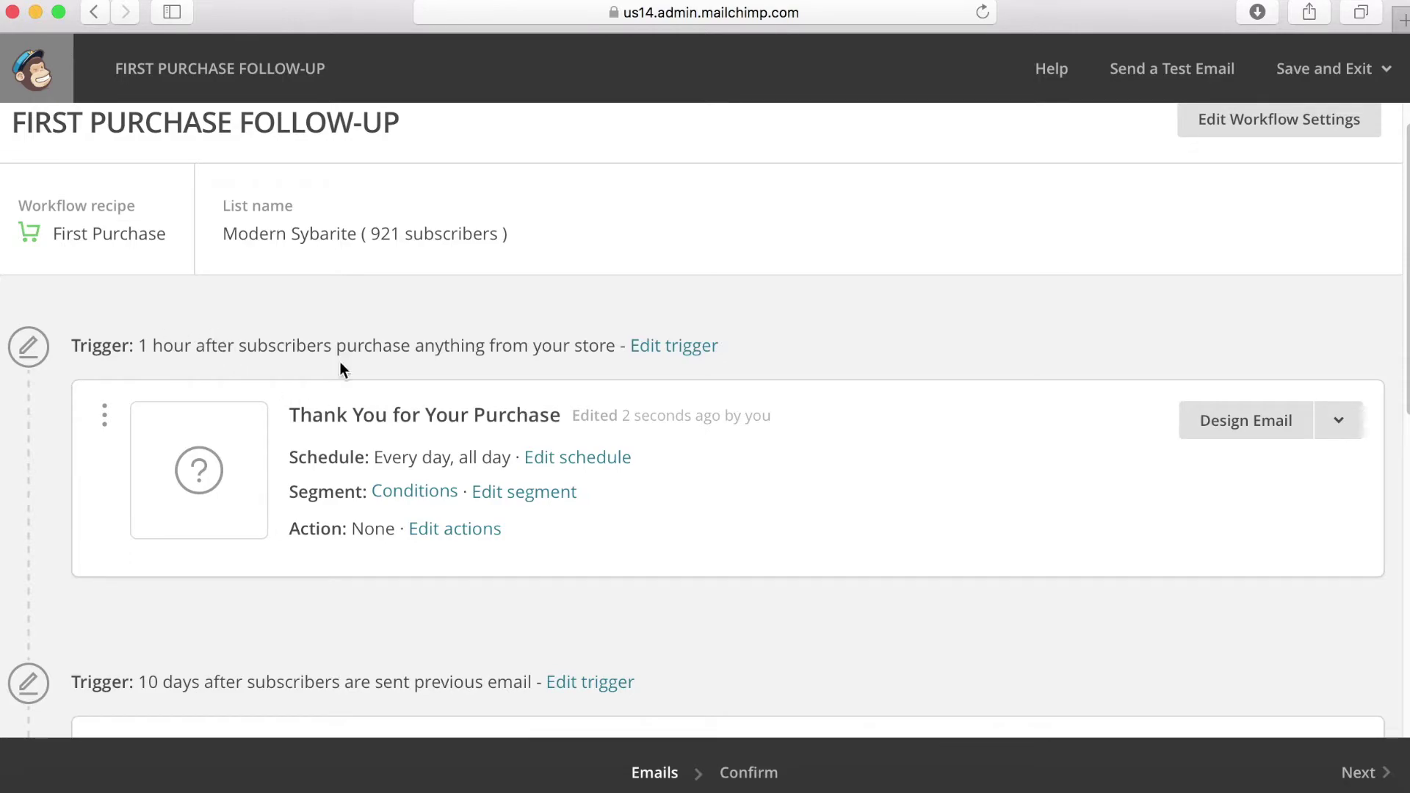
pyautogui.click(682, 350)
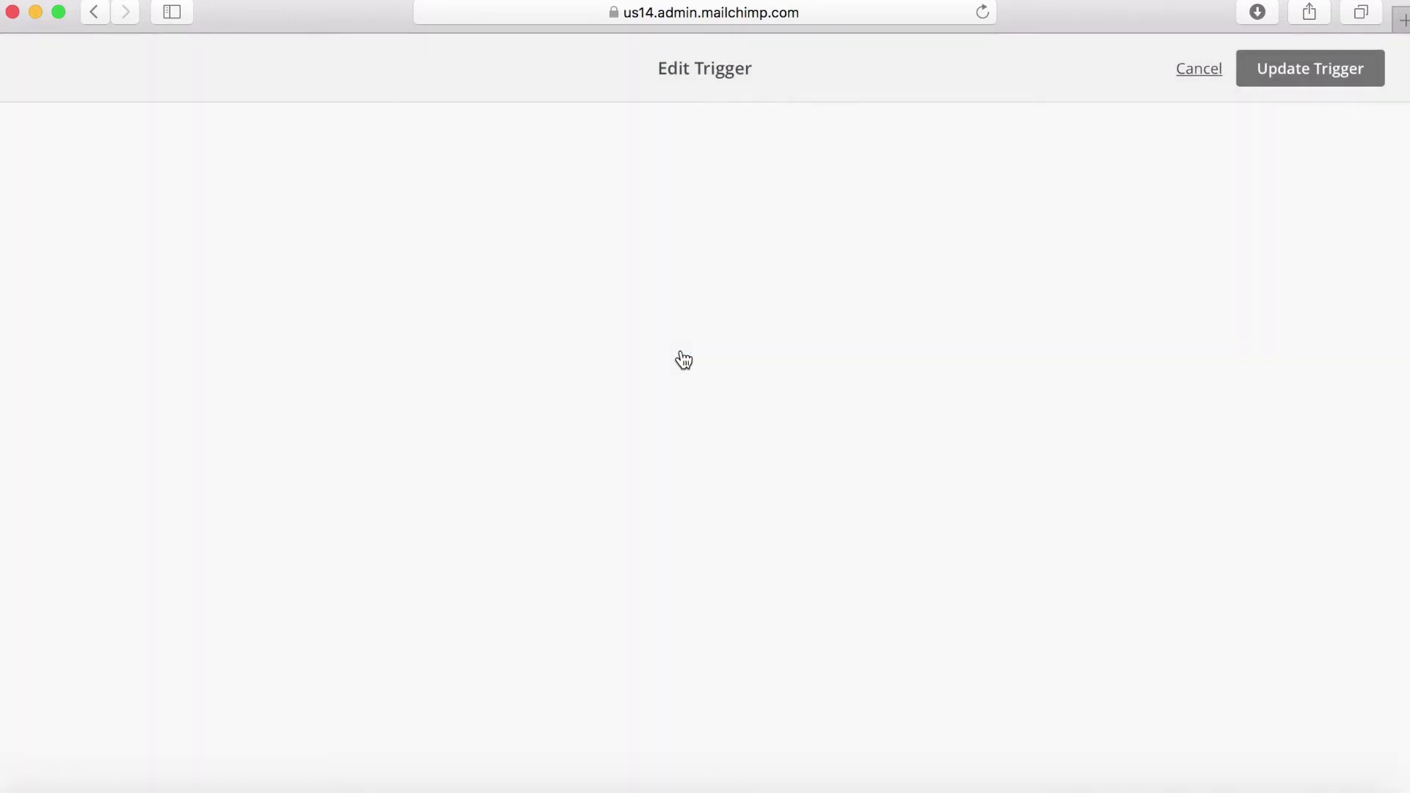
# Change the Thank You email's trigger delay to 3 days after purchase and save it
pyautogui.moveTo(183, 381); pyautogui.dragTo(104, 382)
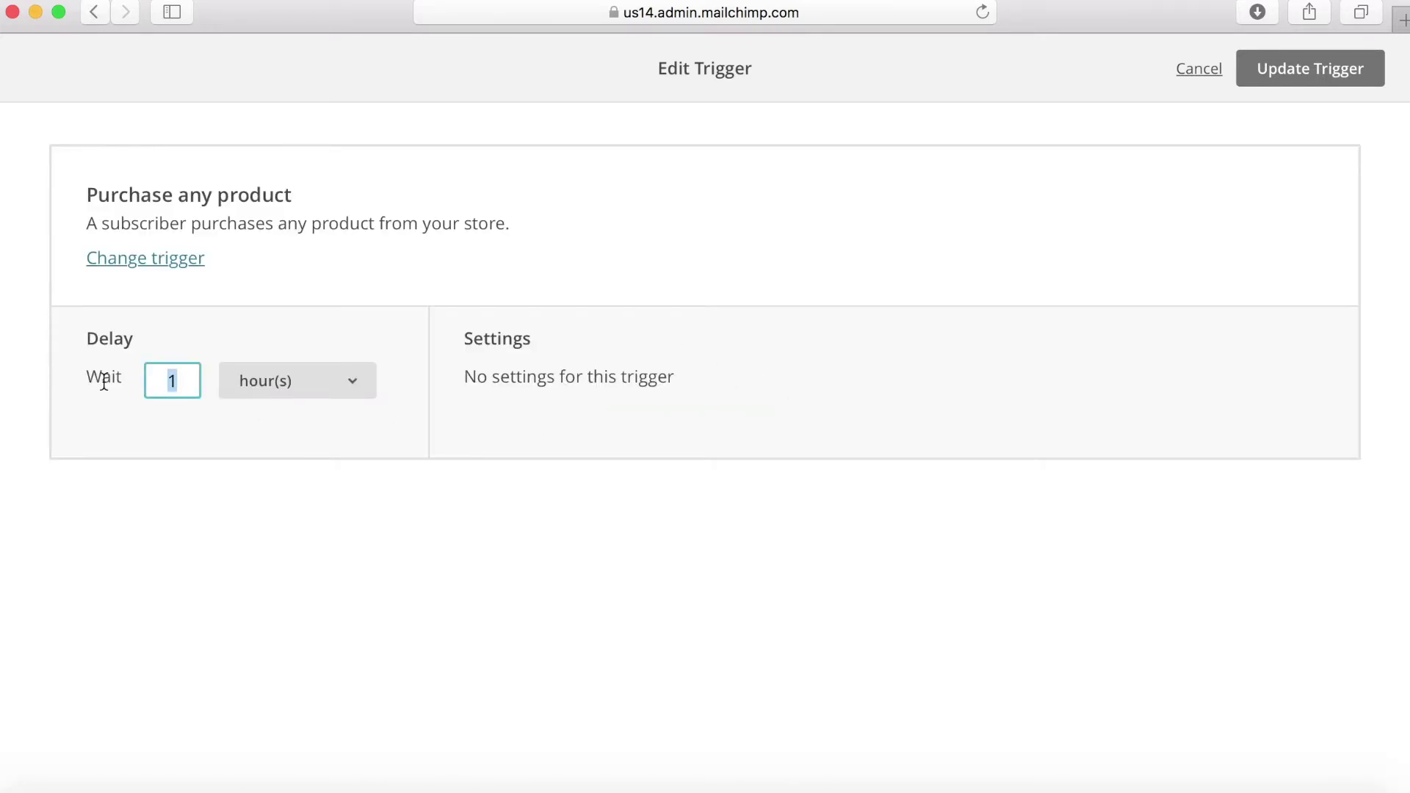
pyautogui.write('3')
pyautogui.click(325, 378)
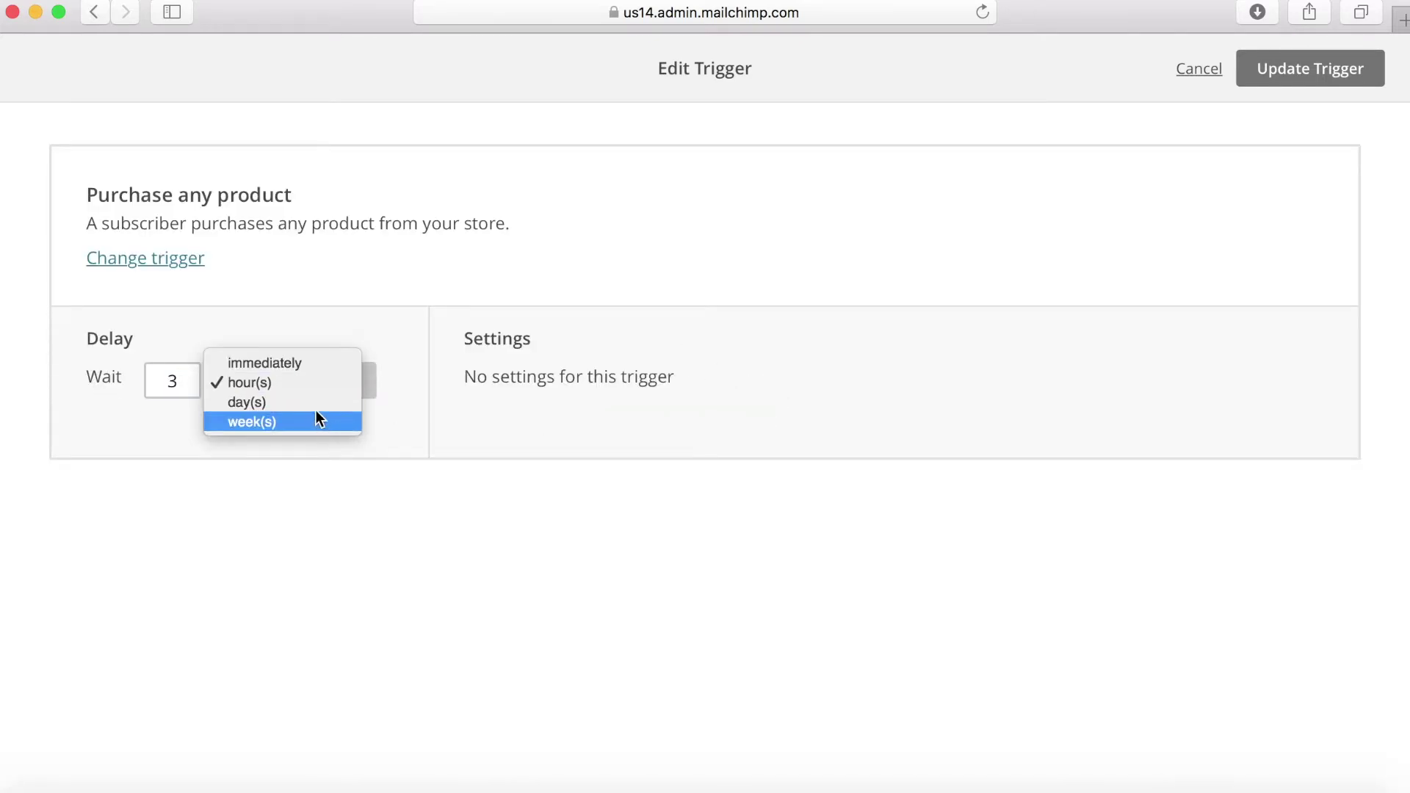
pyautogui.click(316, 408)
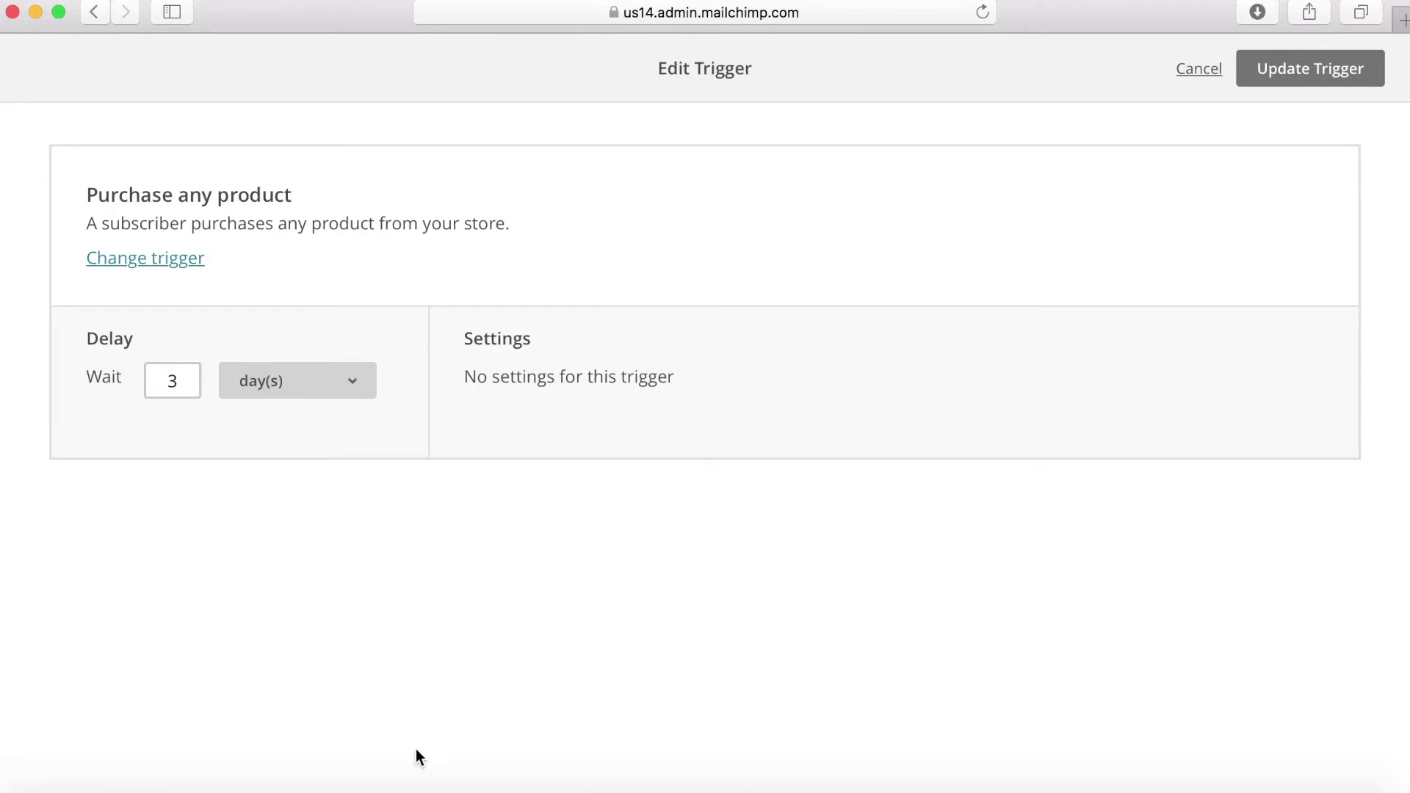
pyautogui.click(1293, 78)
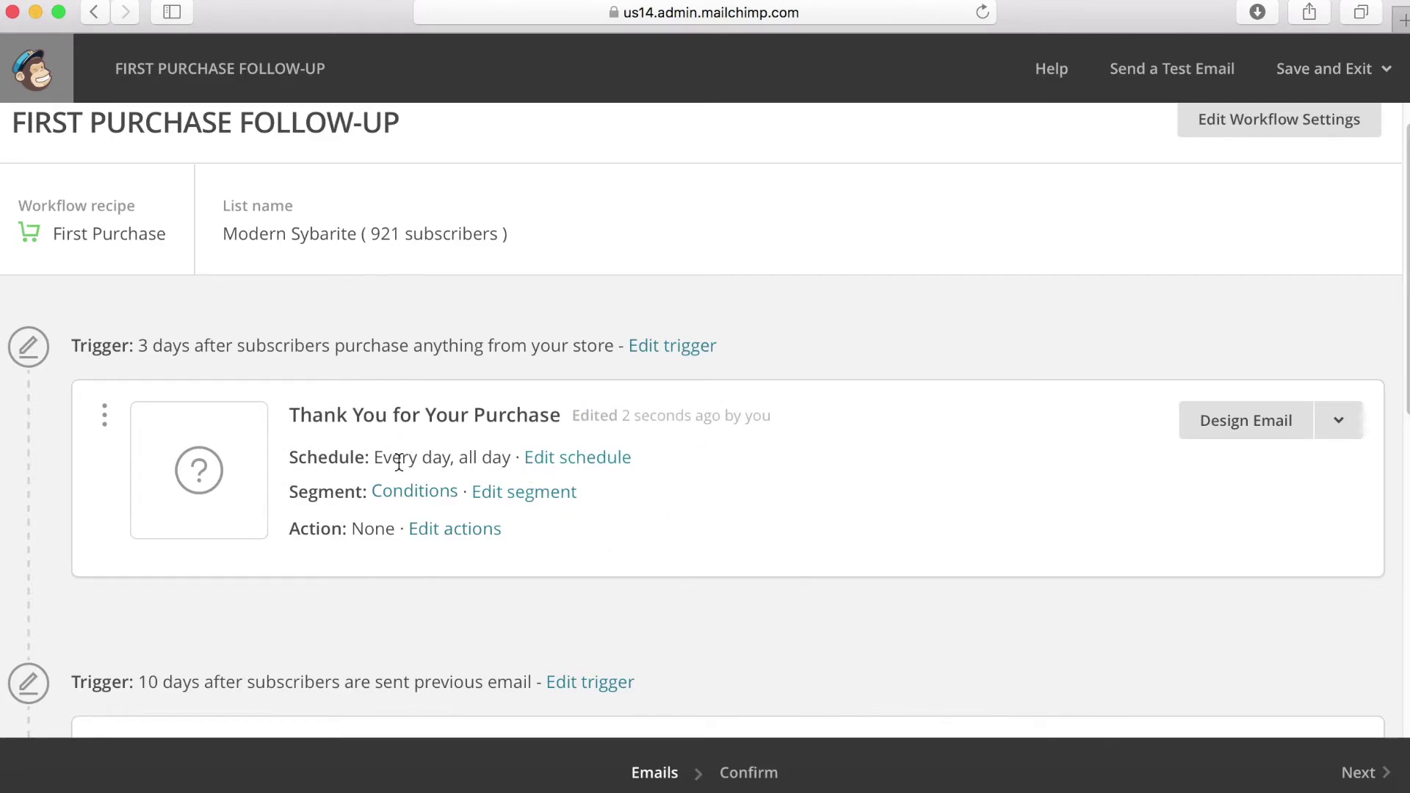
pyautogui.click(573, 463)
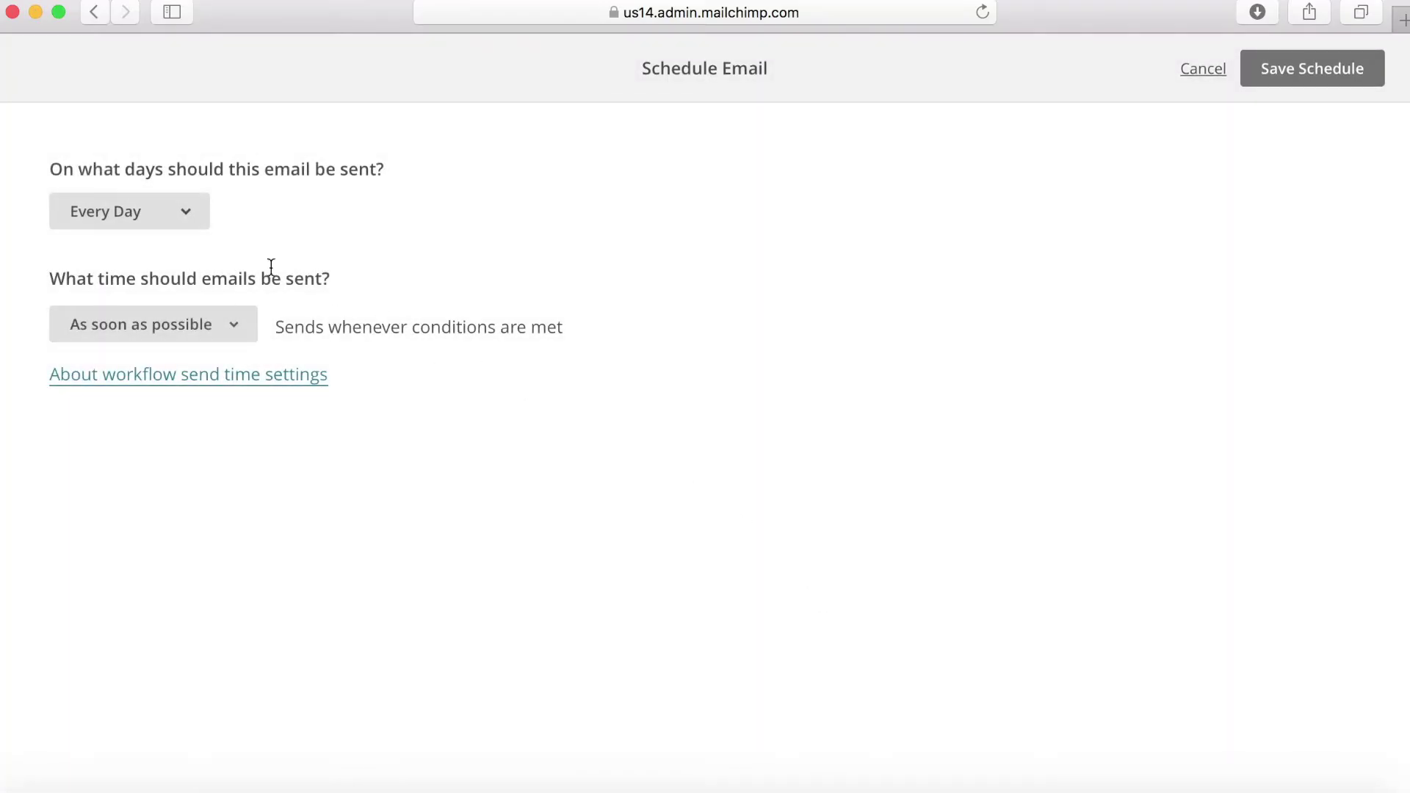
# Schedule the Thank You email to send every day at 7:00 PM
pyautogui.click(157, 219)
pyautogui.click(658, 246)
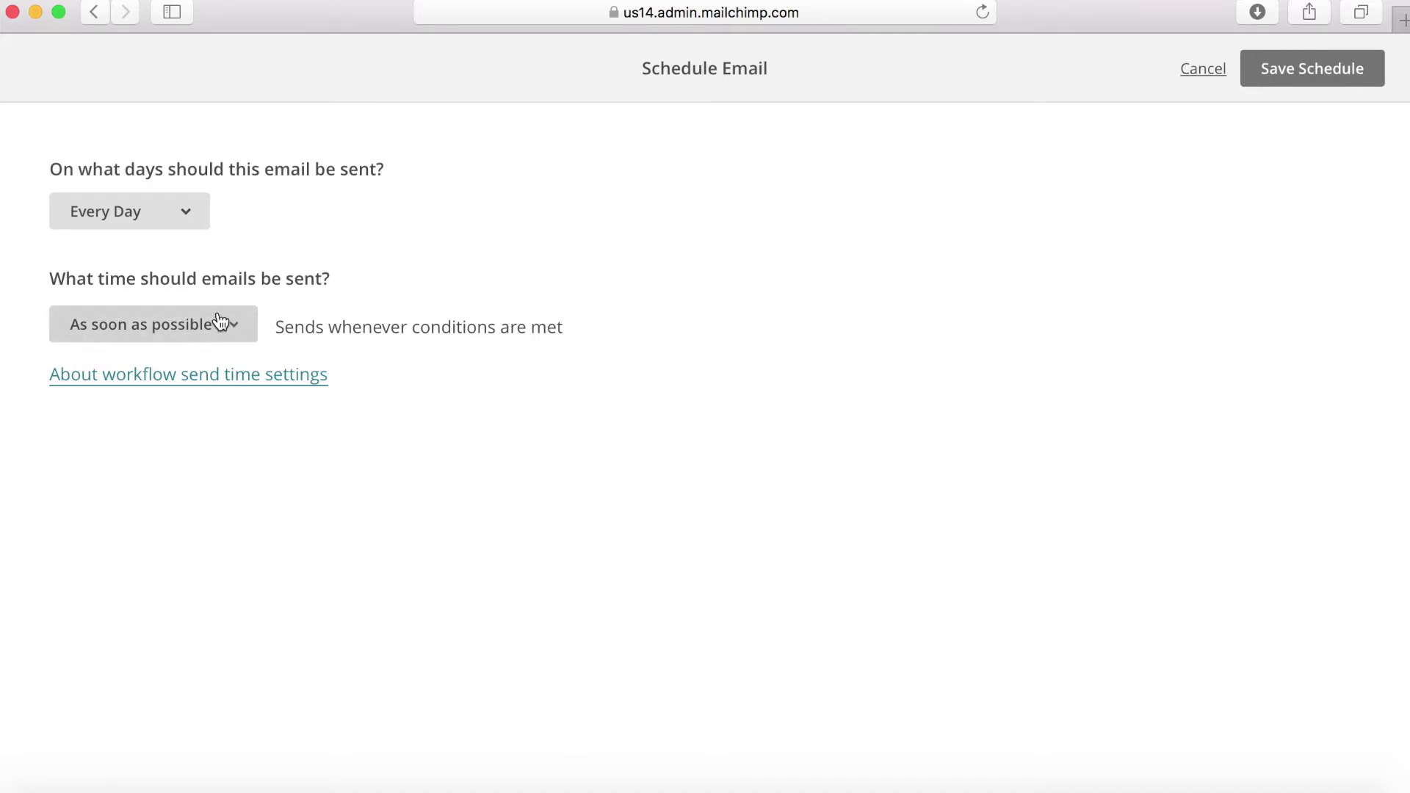
pyautogui.click(169, 334)
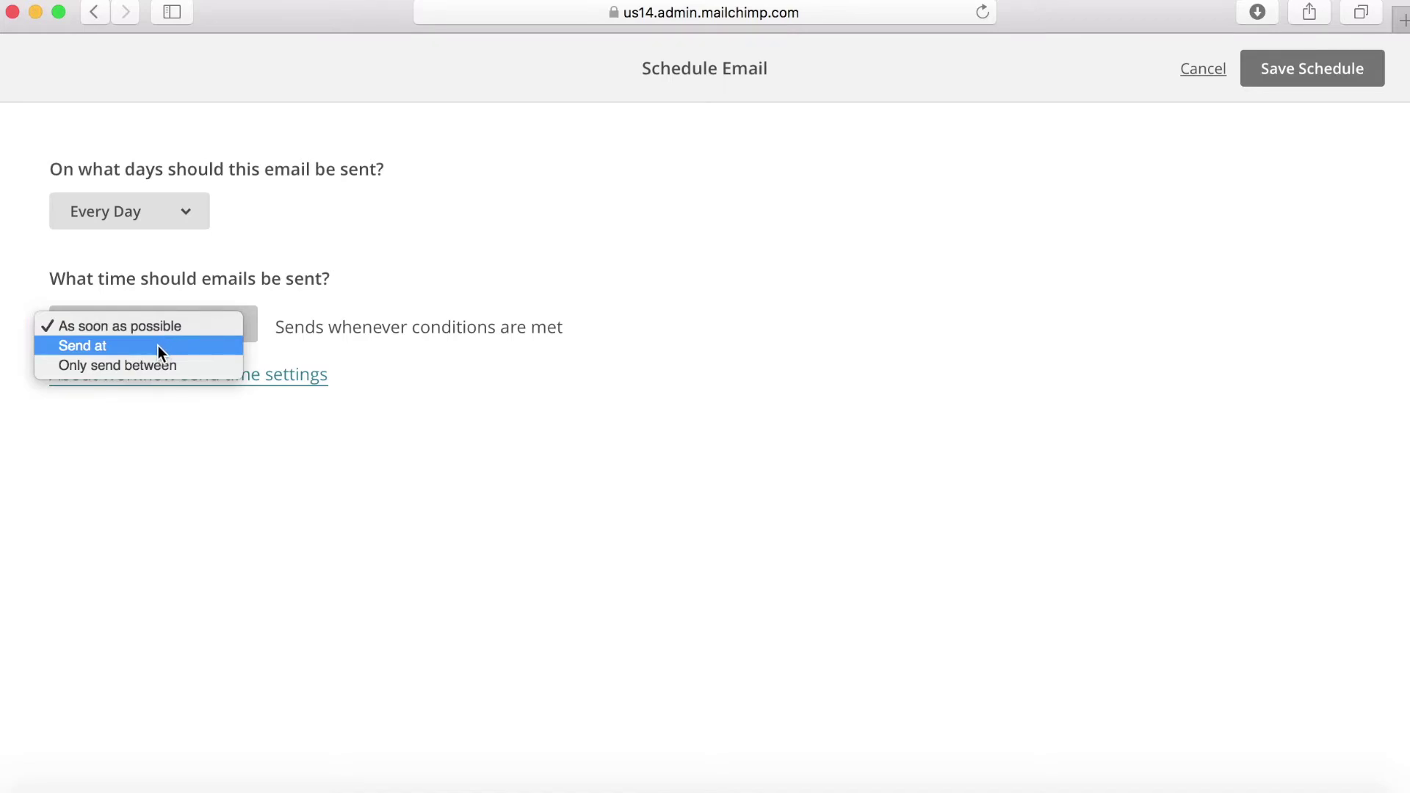
pyautogui.click(154, 347)
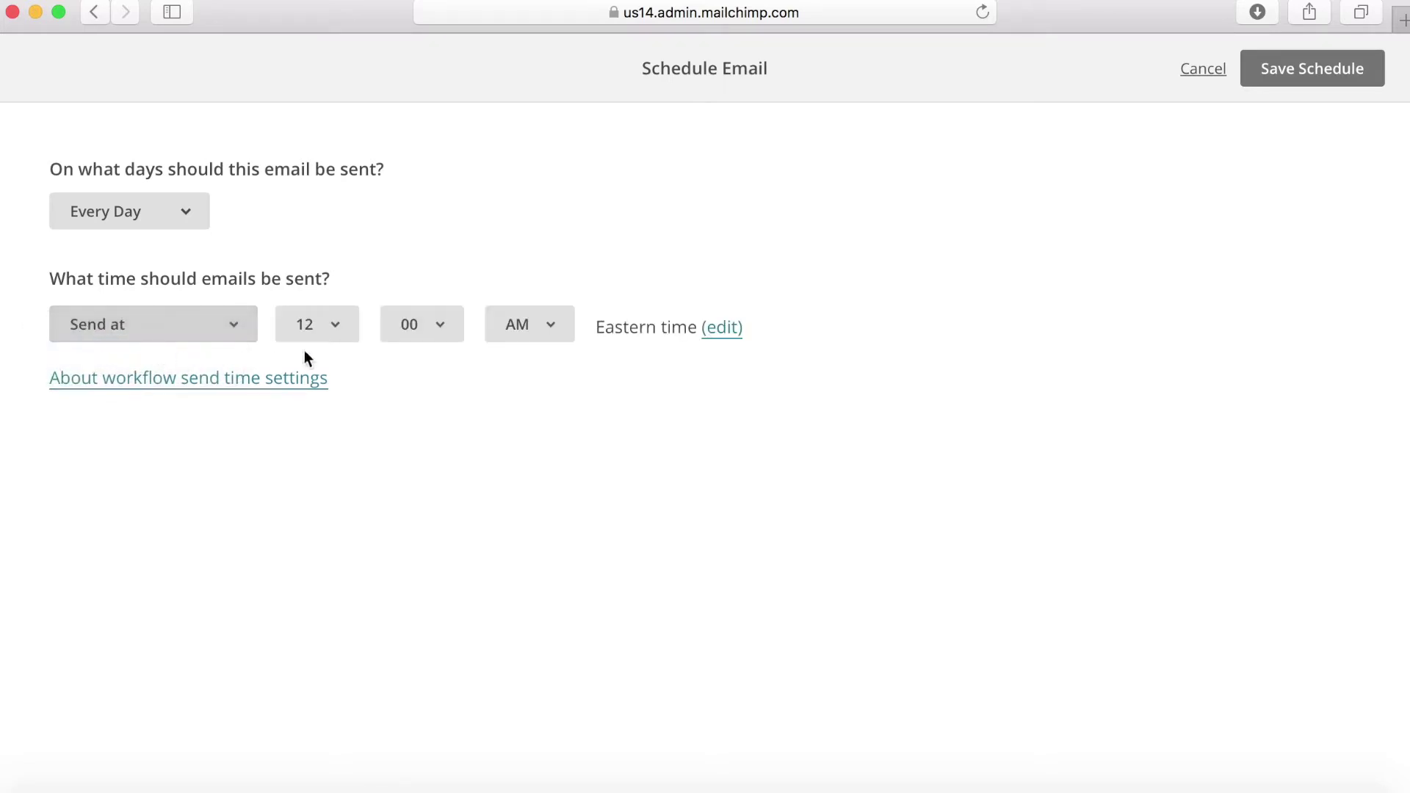
pyautogui.click(337, 332)
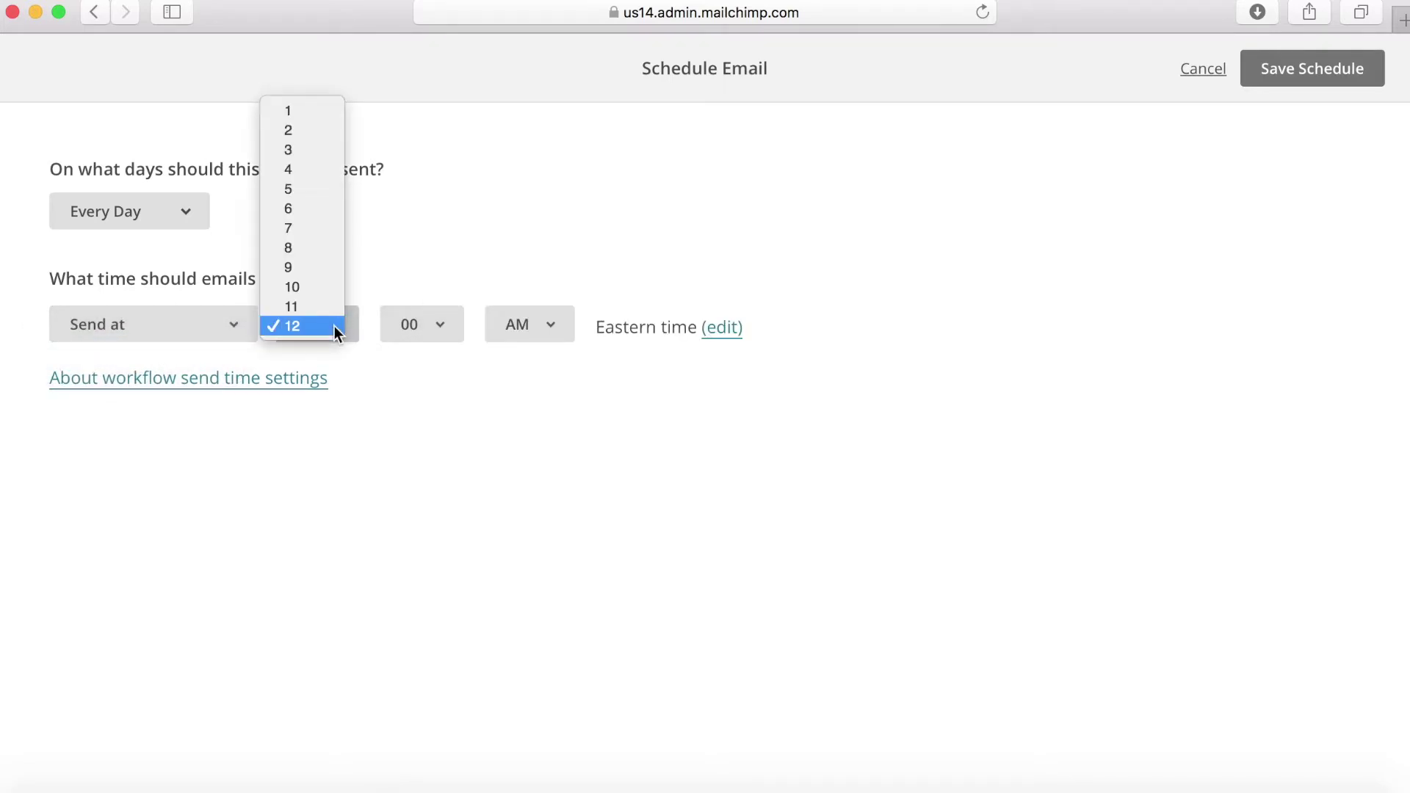
pyautogui.click(308, 230)
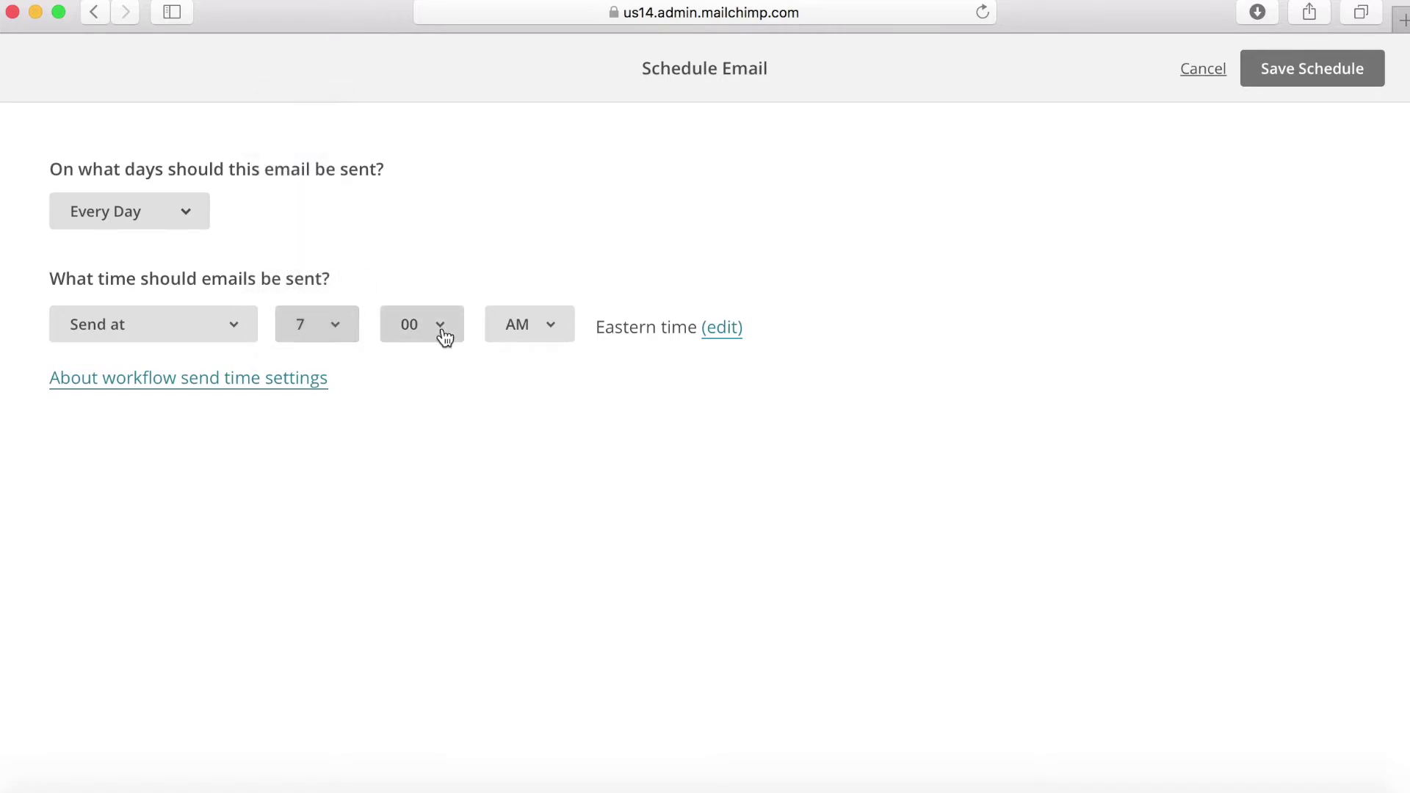
pyautogui.click(516, 328)
pyautogui.click(538, 345)
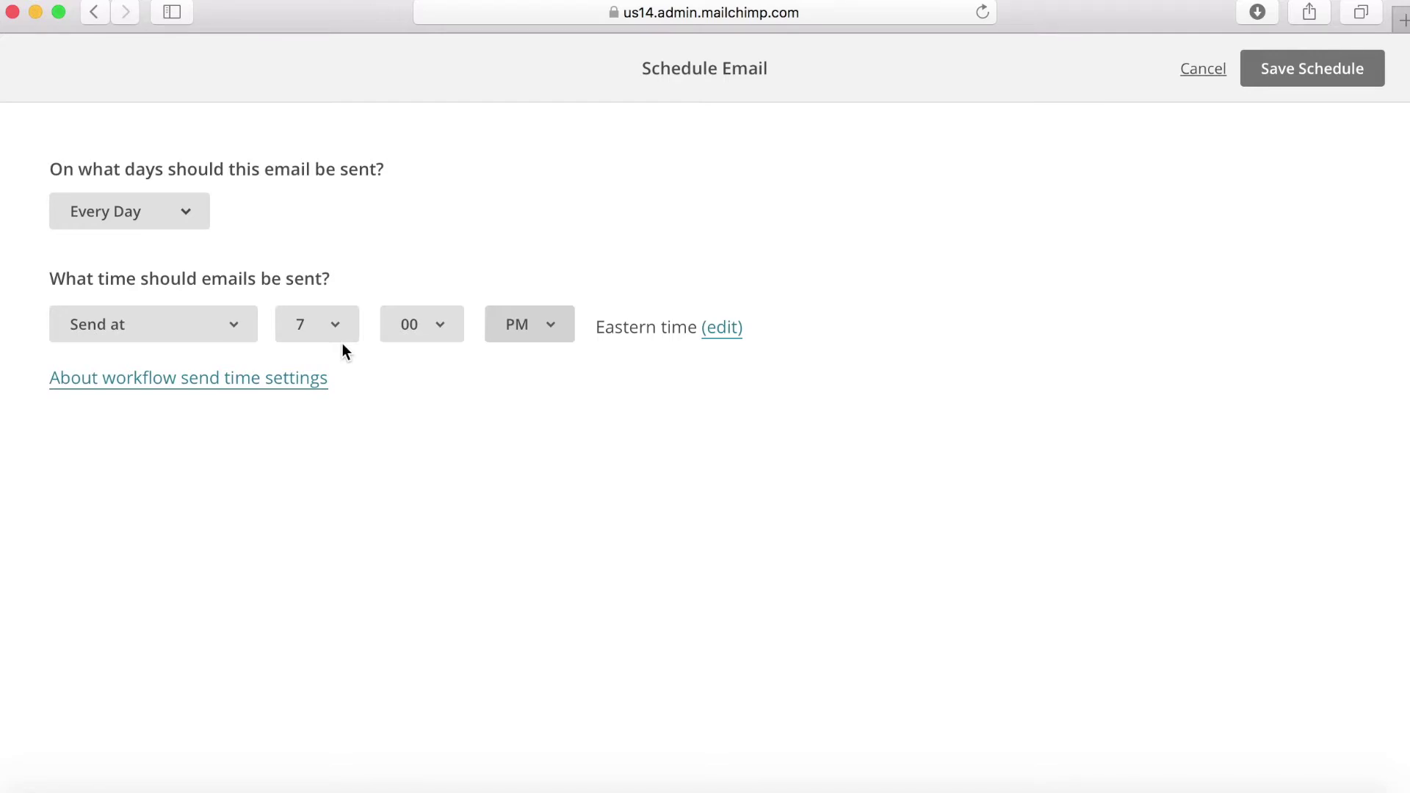
pyautogui.click(1297, 82)
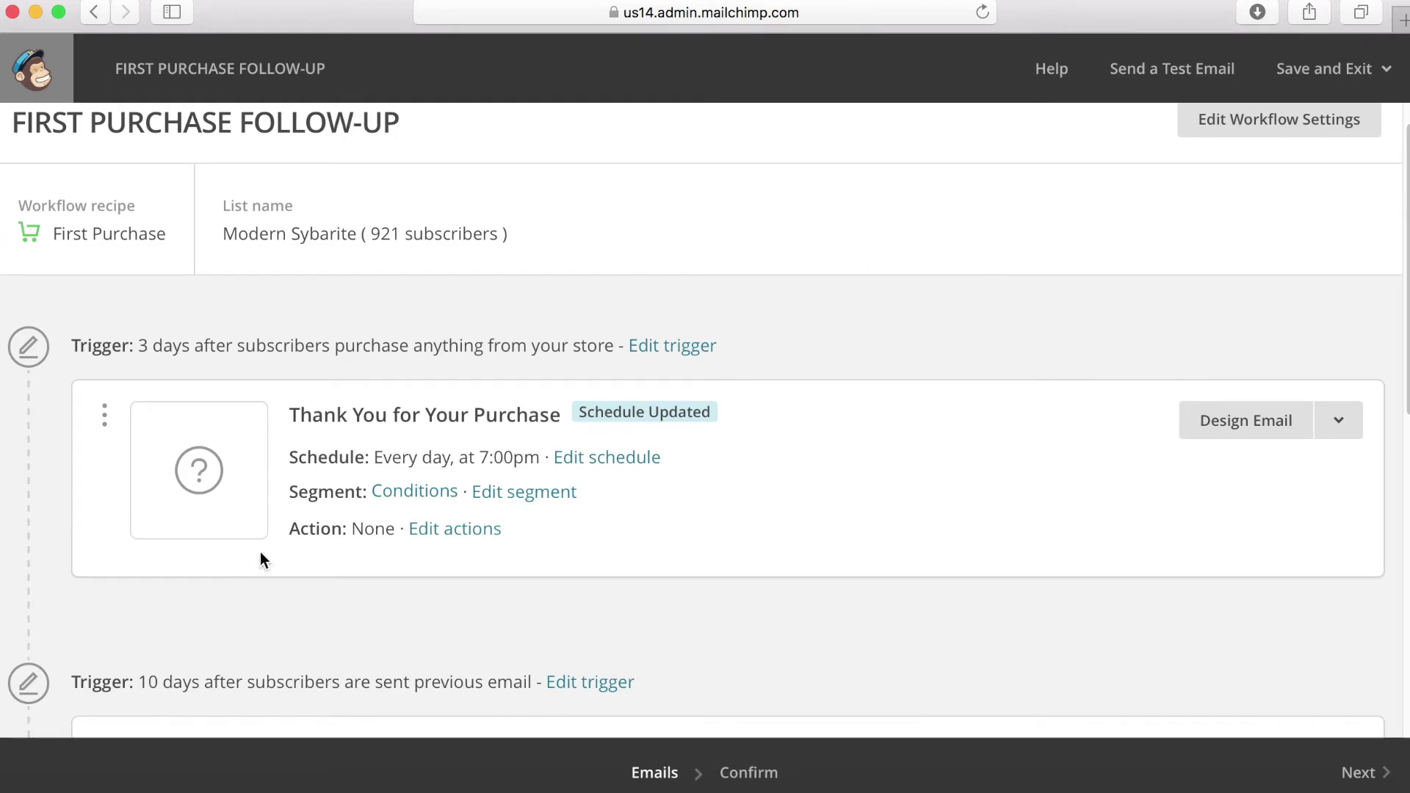
pyautogui.scroll(-3, 537, 450)
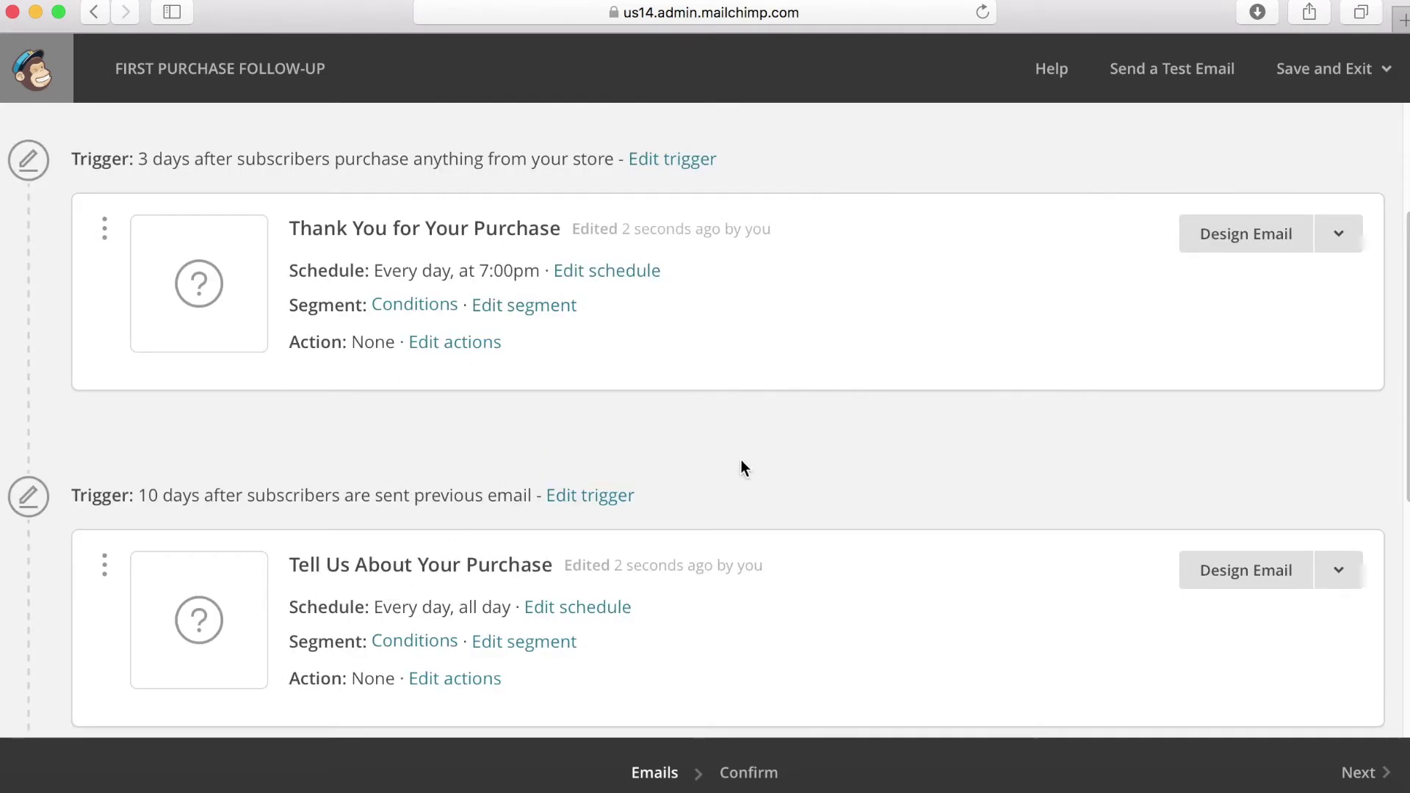
pyautogui.click(1282, 251)
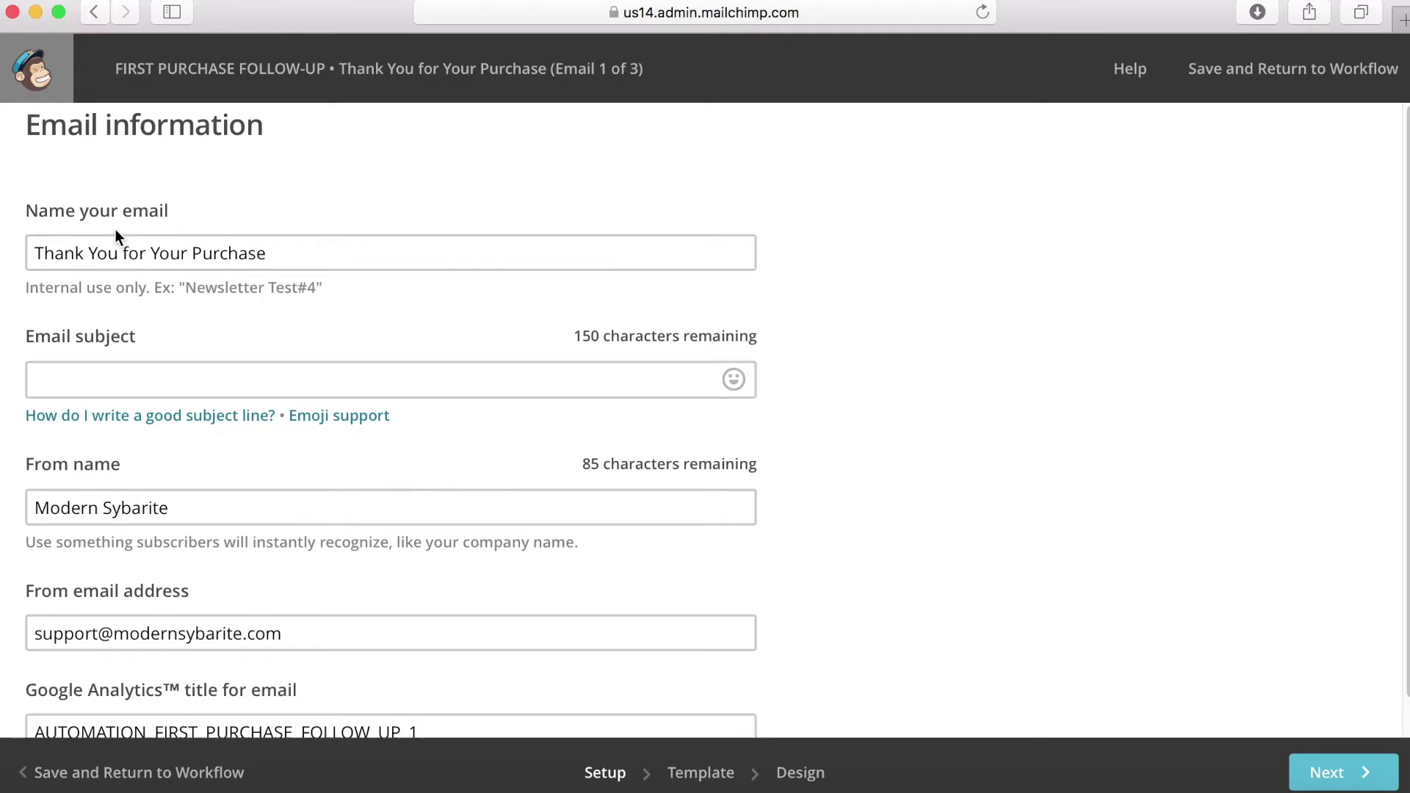
# Paste the email name as the subject and add 'Again' to read 'Thank You for Your Again Purchase'
pyautogui.tripleClick(305, 255)
pyautogui.press('super+c')
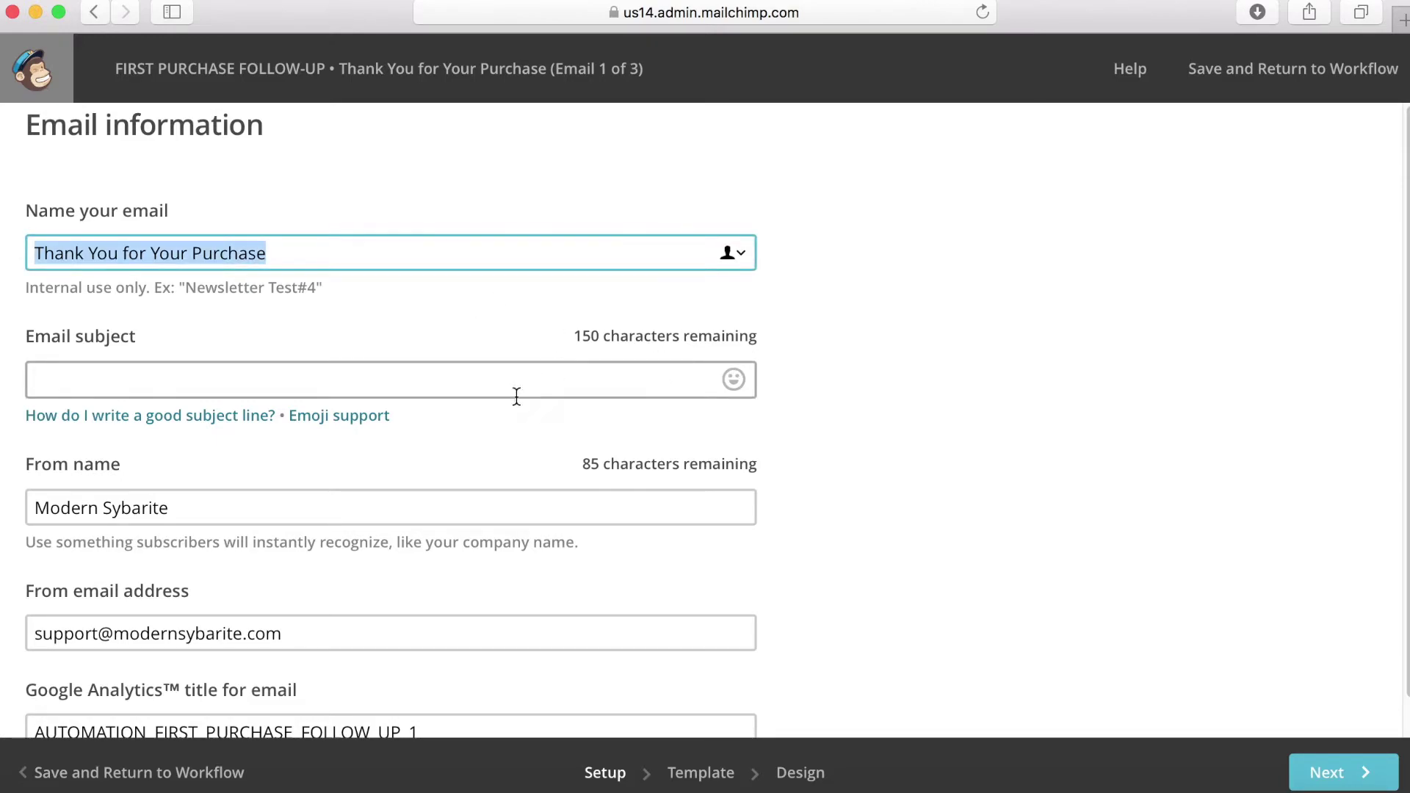
pyautogui.click(405, 384)
pyautogui.press('super+v')
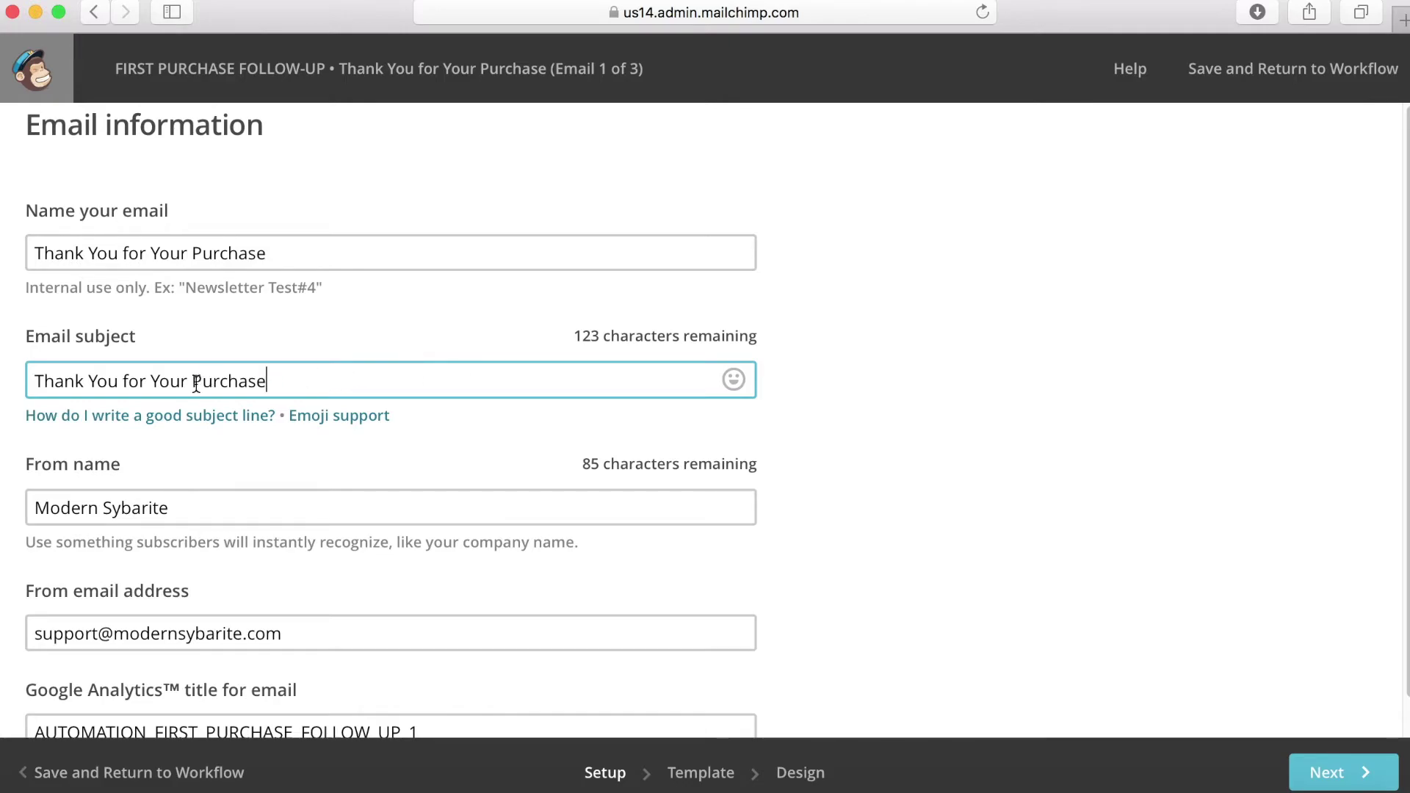
pyautogui.write('AGA9J')
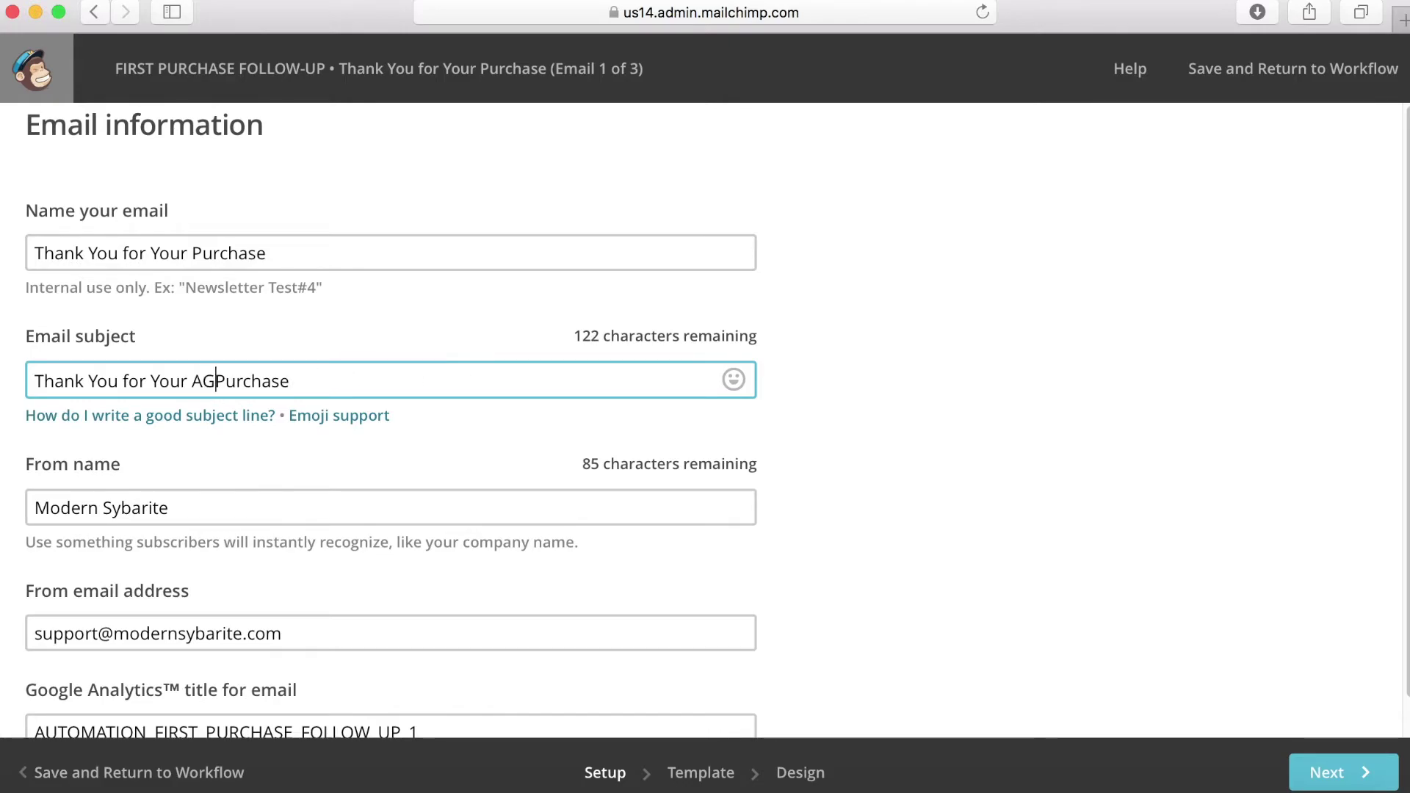
pyautogui.press('BackSpace')
pyautogui.press('BackSpace')
pyautogui.press('BackSpace')
pyautogui.press('BackSpace')
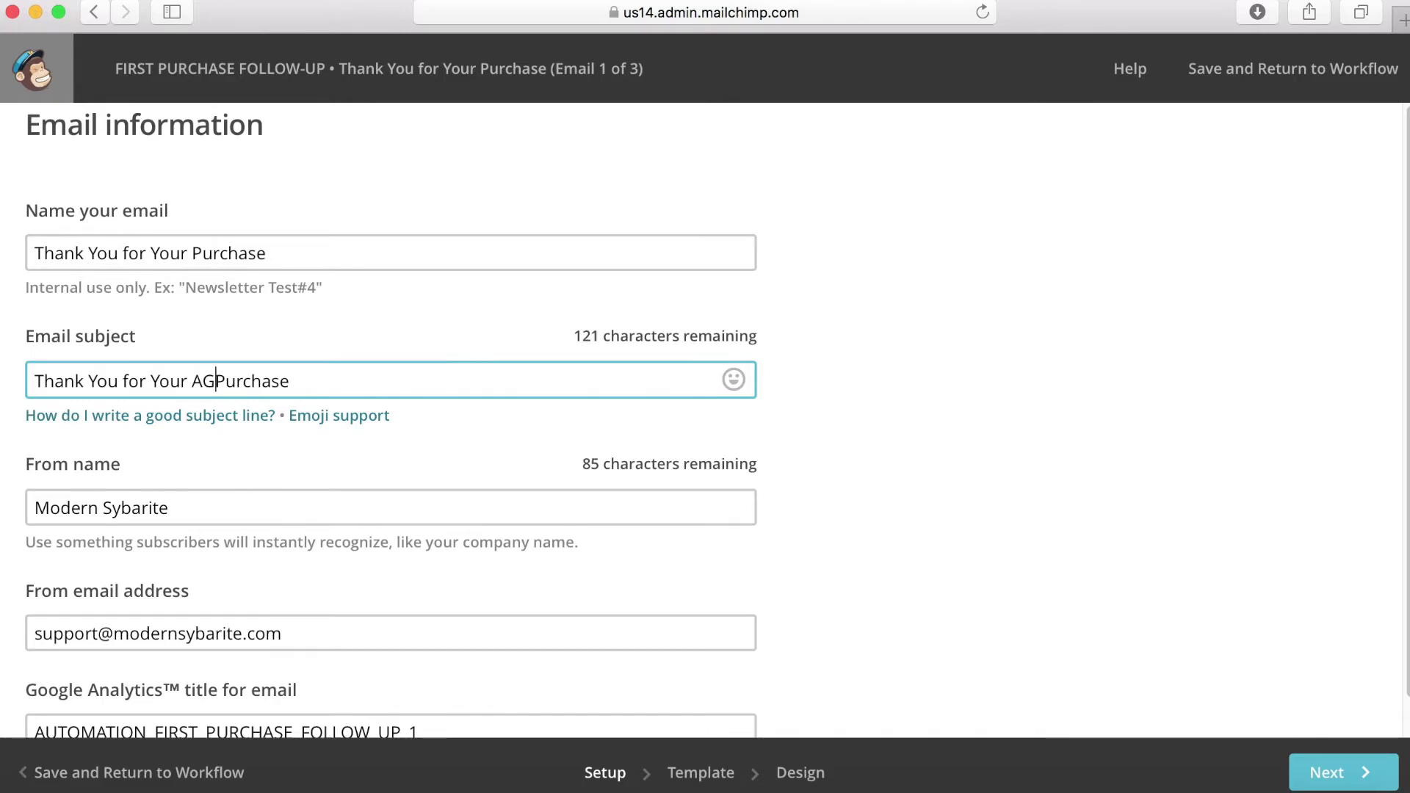
pyautogui.write('gaom')
pyautogui.press('BackSpace')
pyautogui.press('BackSpace')
pyautogui.press('BackSpace')
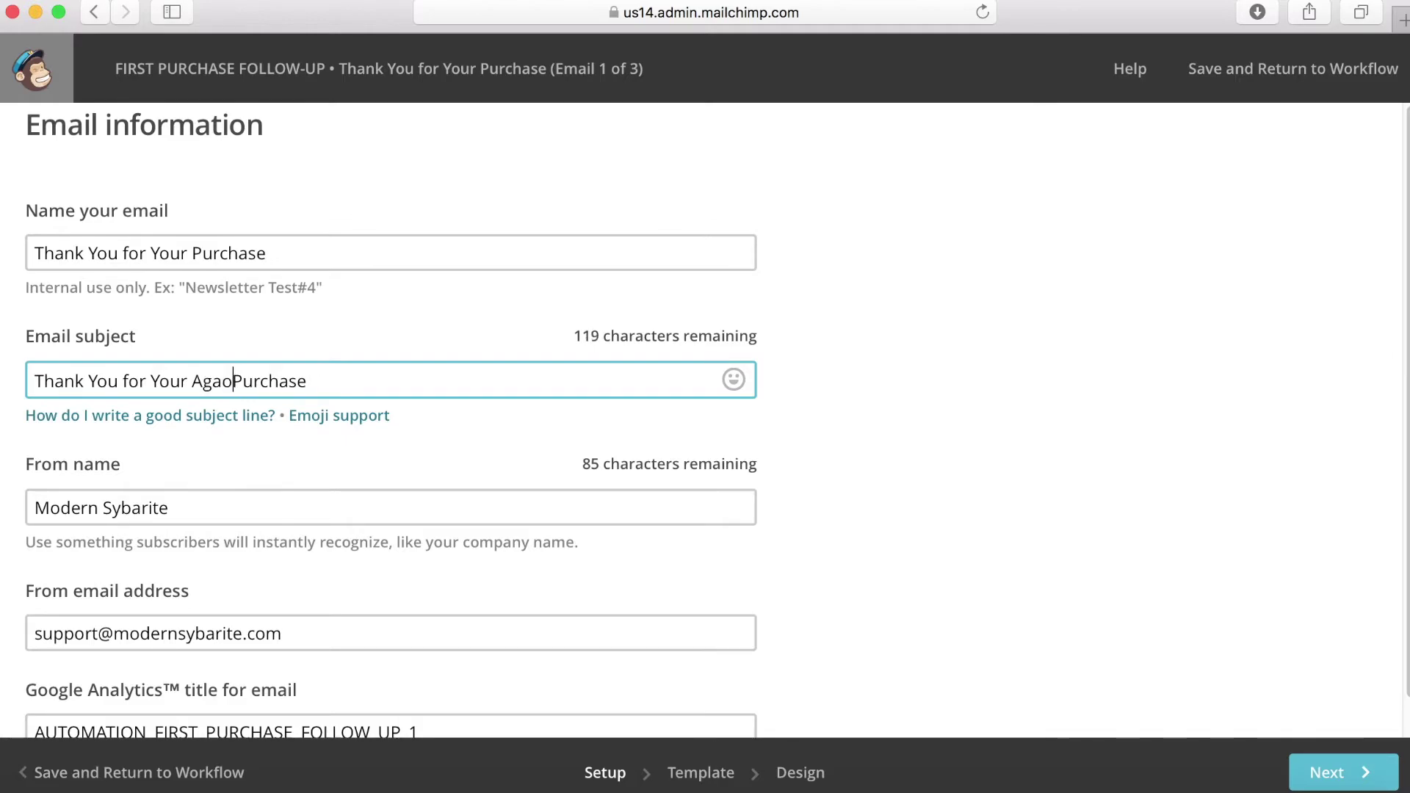
pyautogui.write('ain')
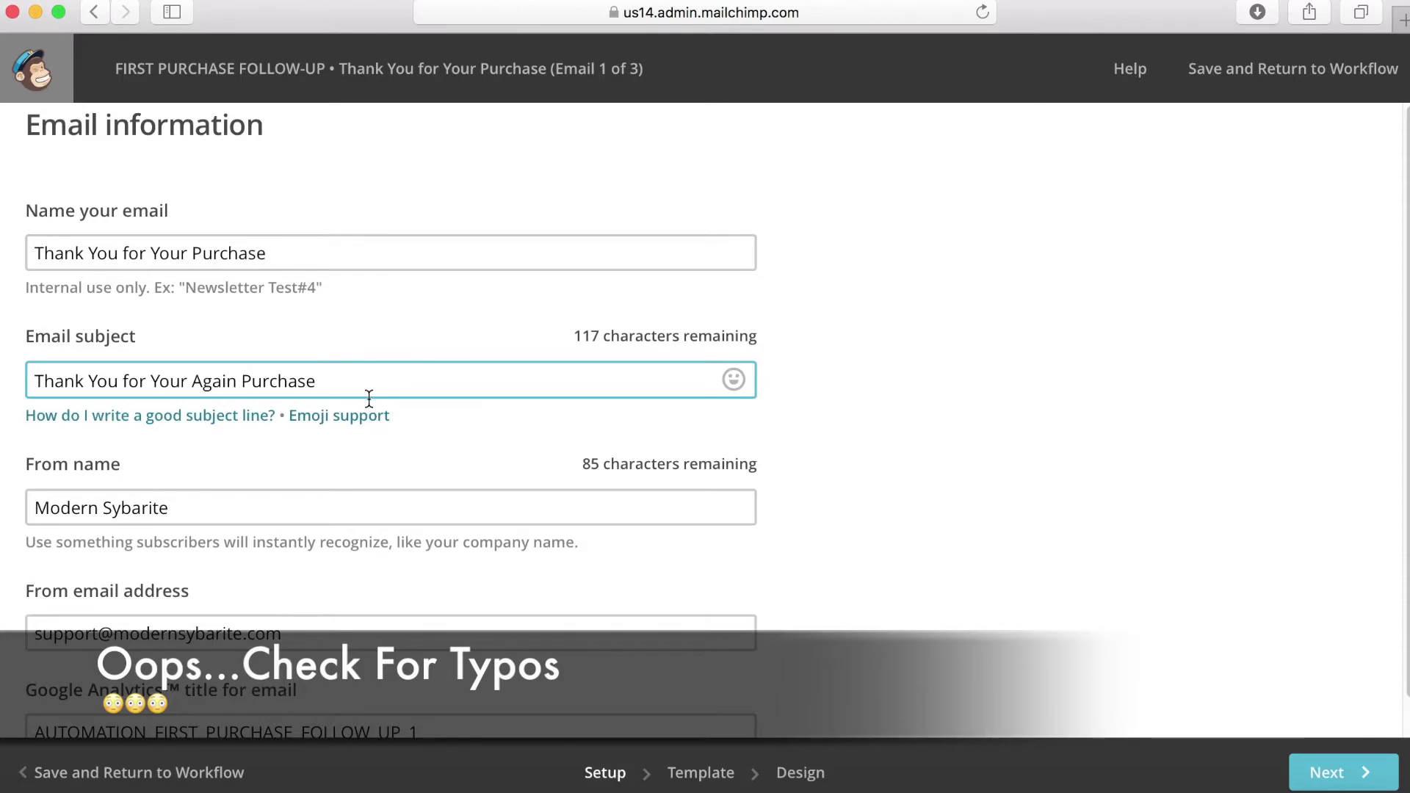
# Append the heart-eyes emoji to the subject line
pyautogui.moveTo(359, 425)
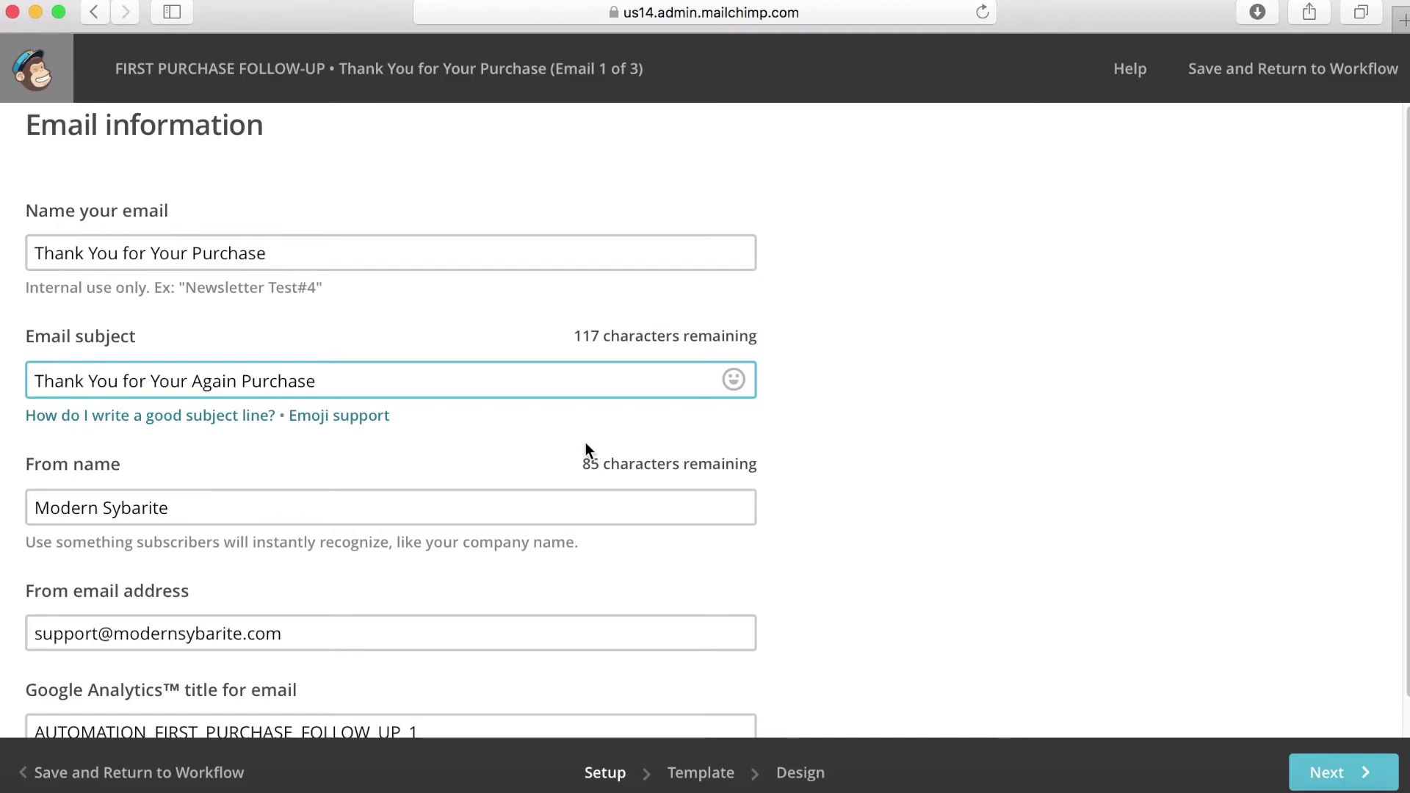
pyautogui.scroll(-1, 404, 494)
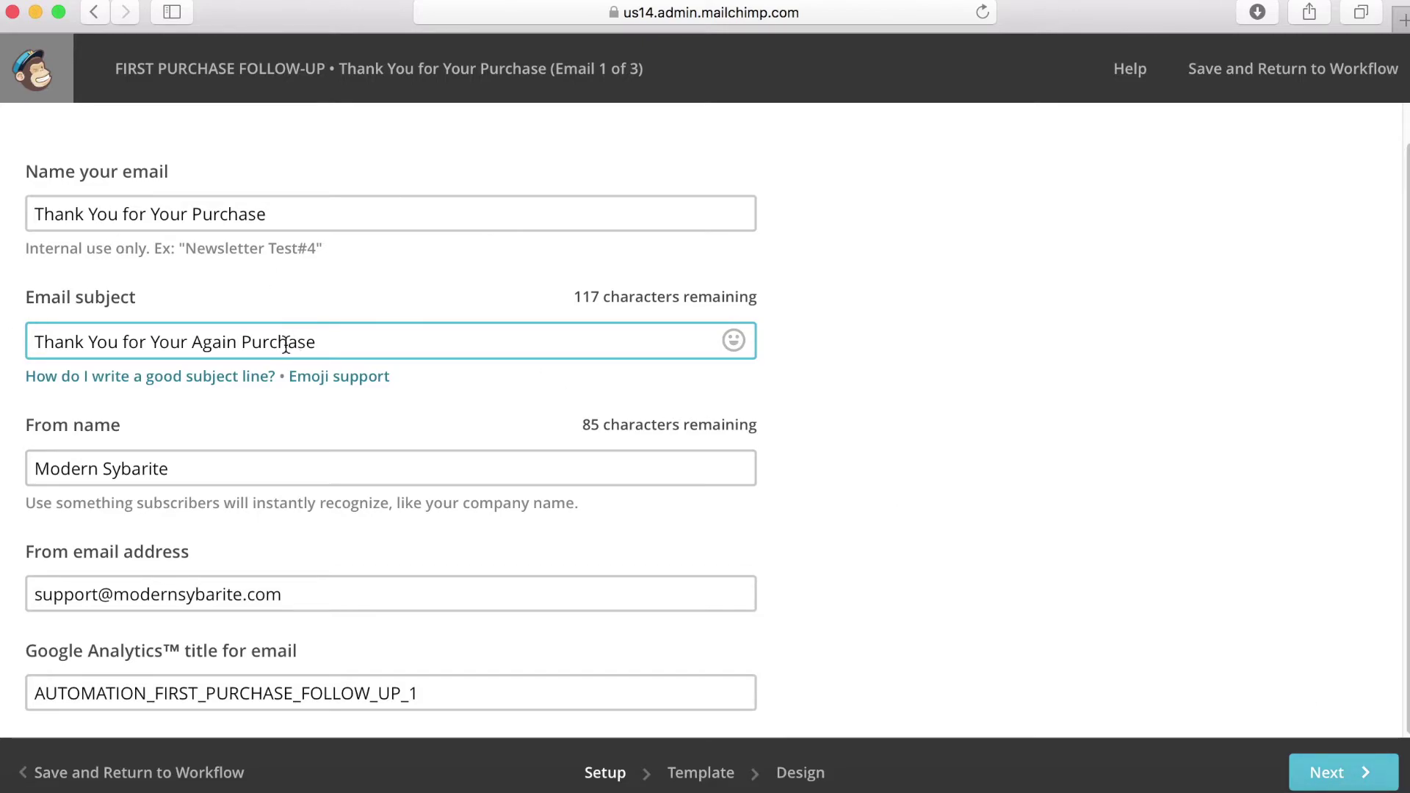
pyautogui.click(734, 341)
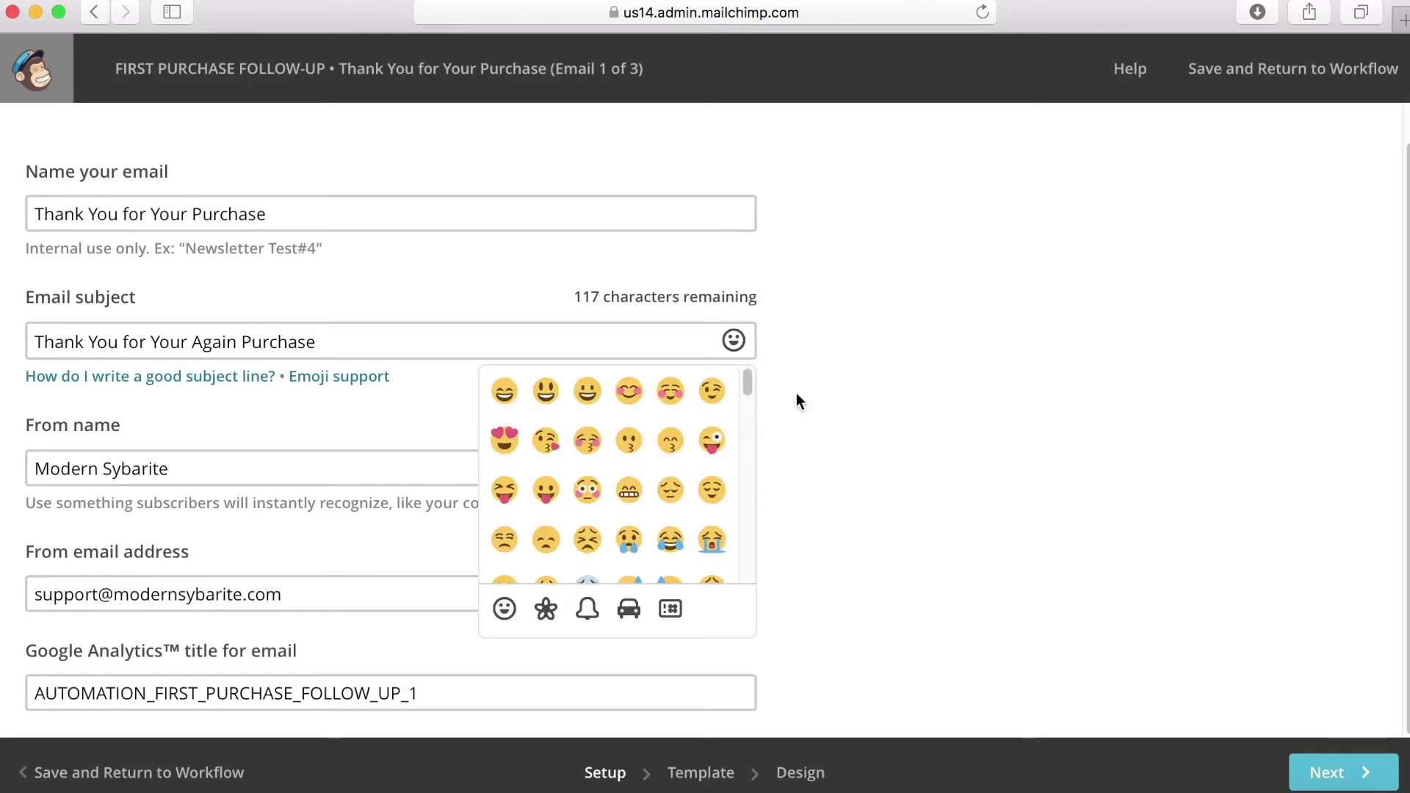
pyautogui.click(505, 440)
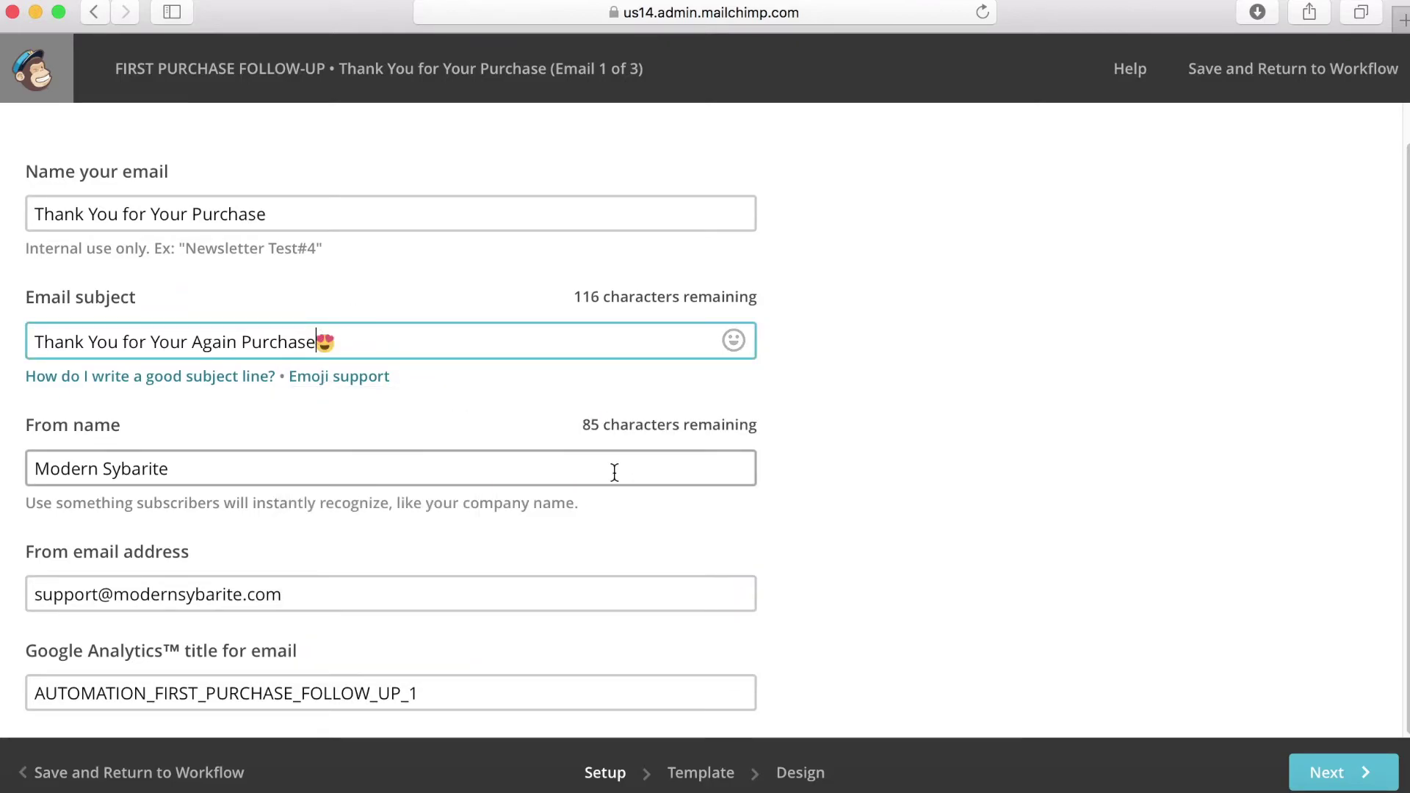
# Apply the Featured Sell Products layout to the Thank You email
pyautogui.click(1327, 775)
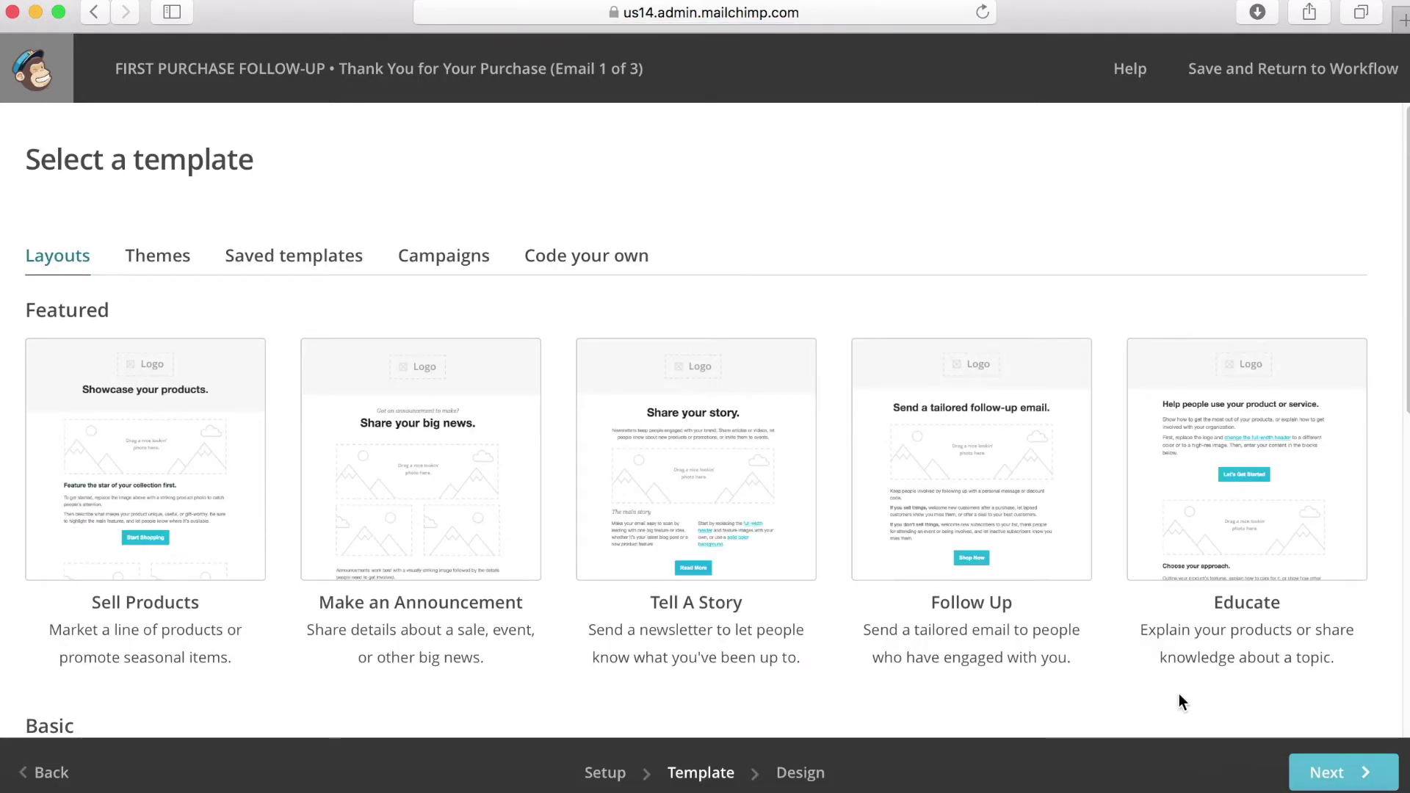
pyautogui.scroll(-5, 592, 514)
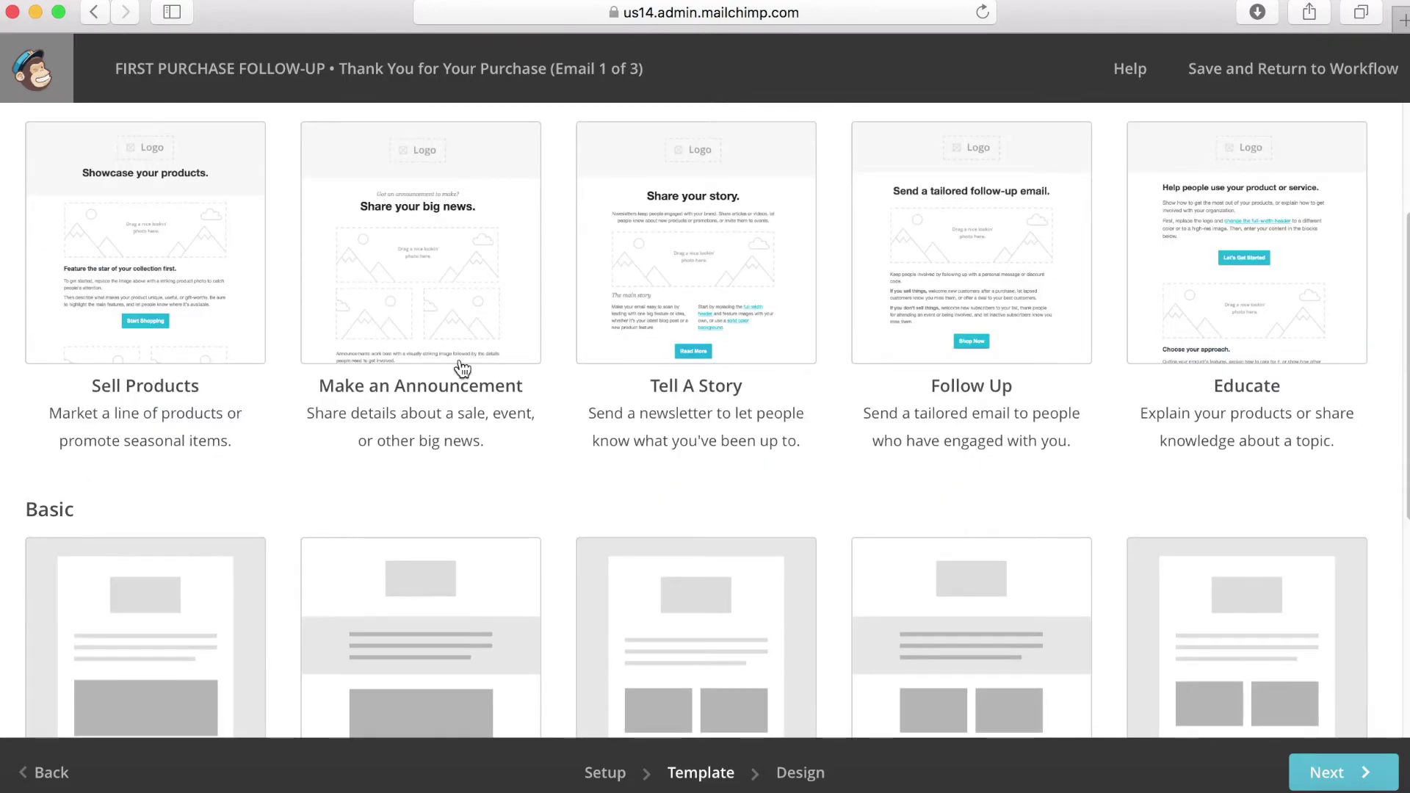
pyautogui.scroll(4, 38, 399)
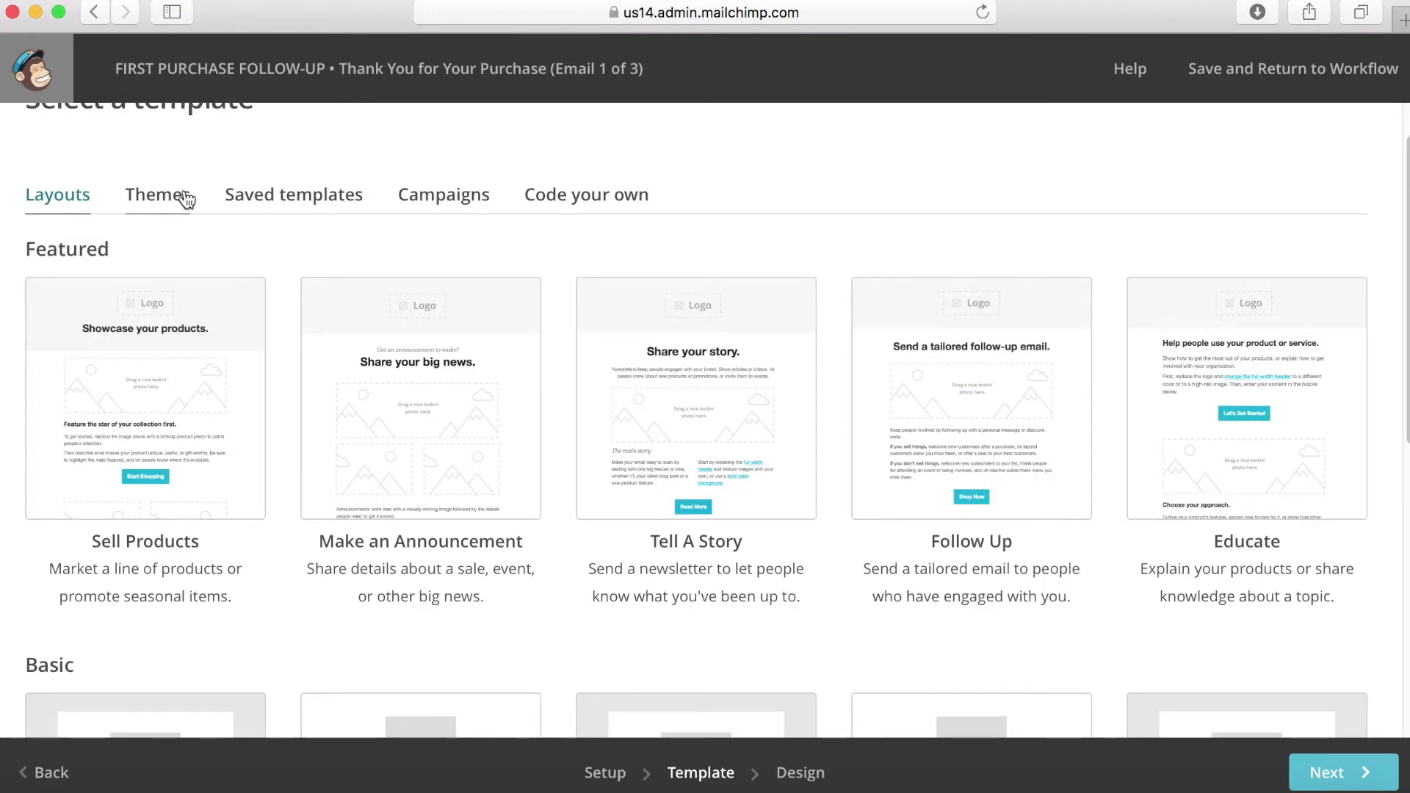
pyautogui.click(187, 419)
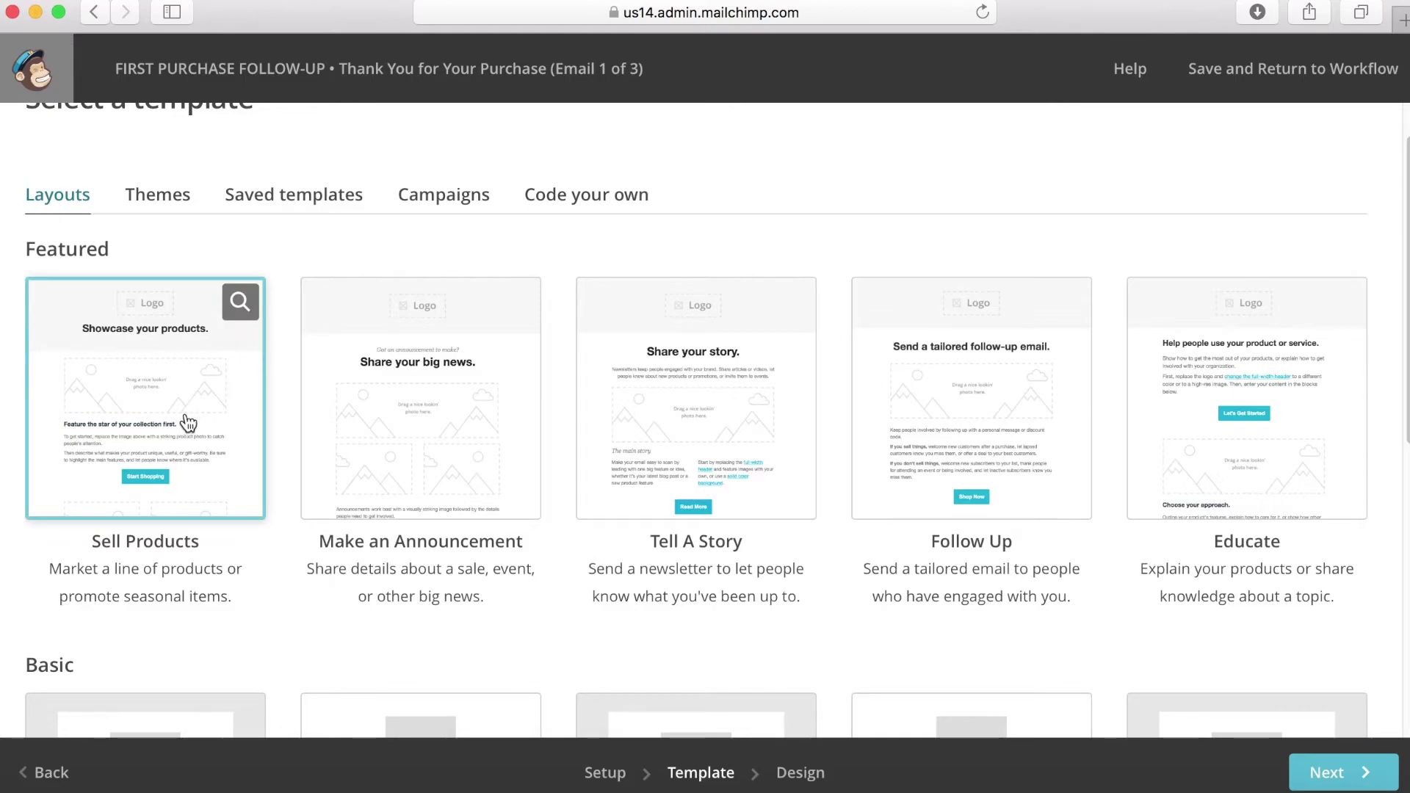
pyautogui.click(161, 462)
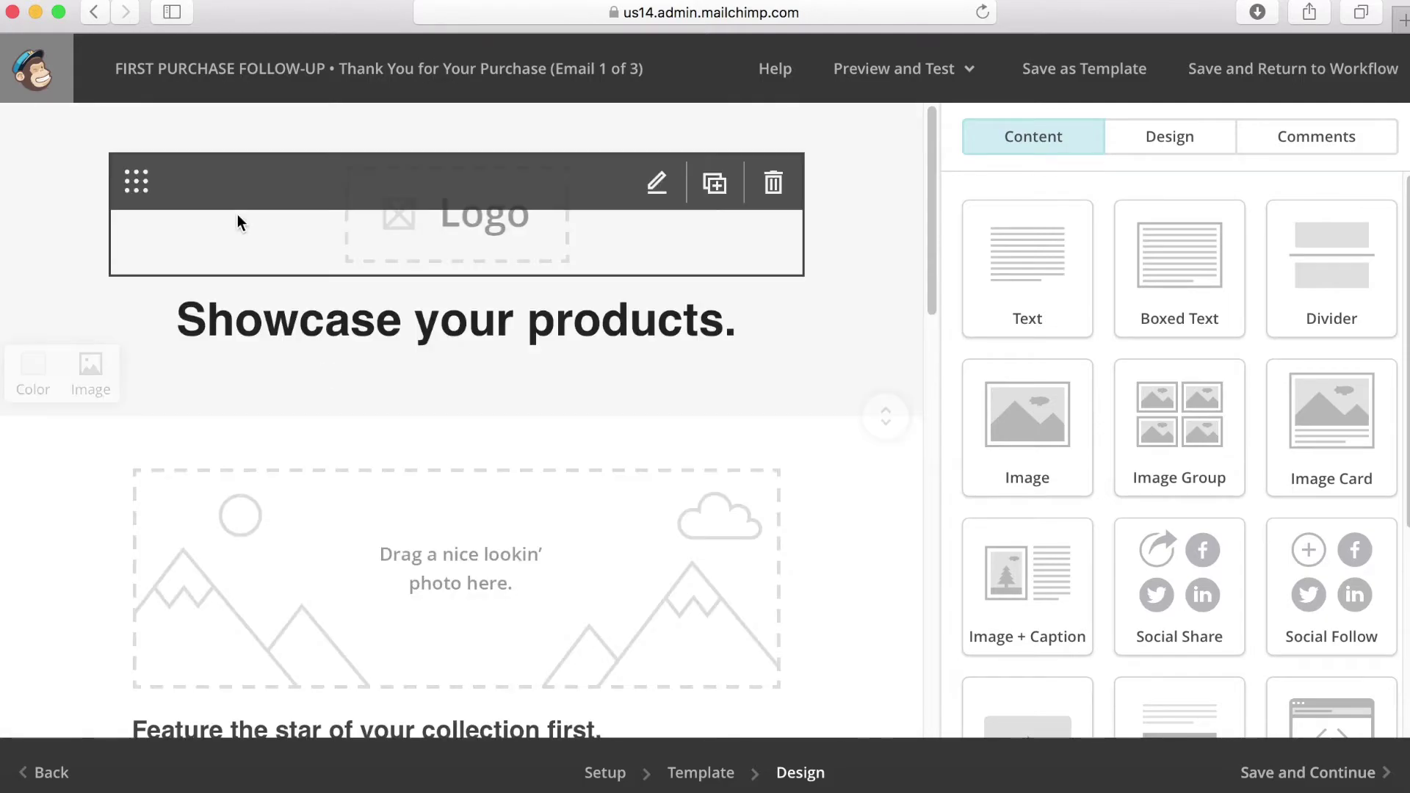
# Replace the 'Showcase your products' headline with 'Welcome & Thank You'
pyautogui.moveTo(500, 220)
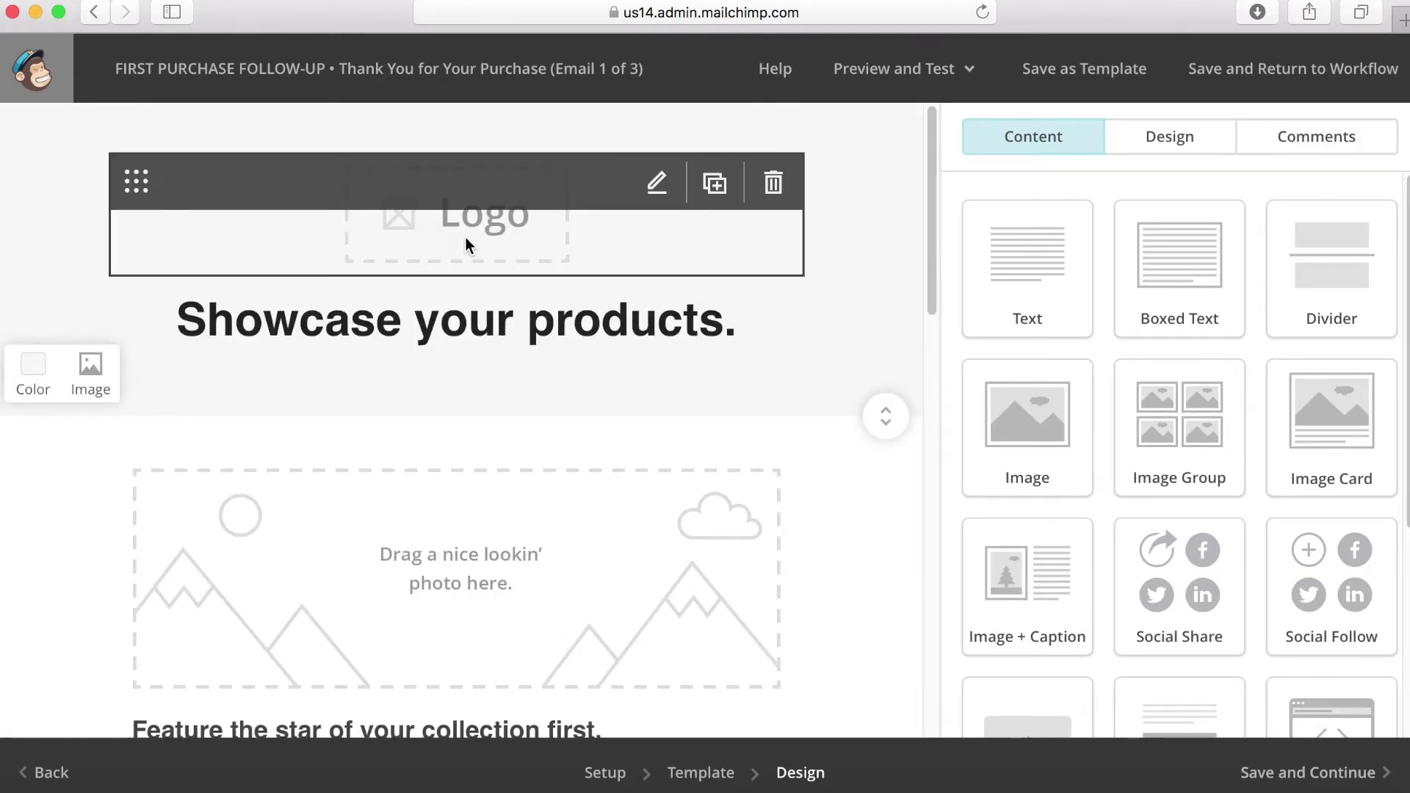
pyautogui.moveTo(735, 336)
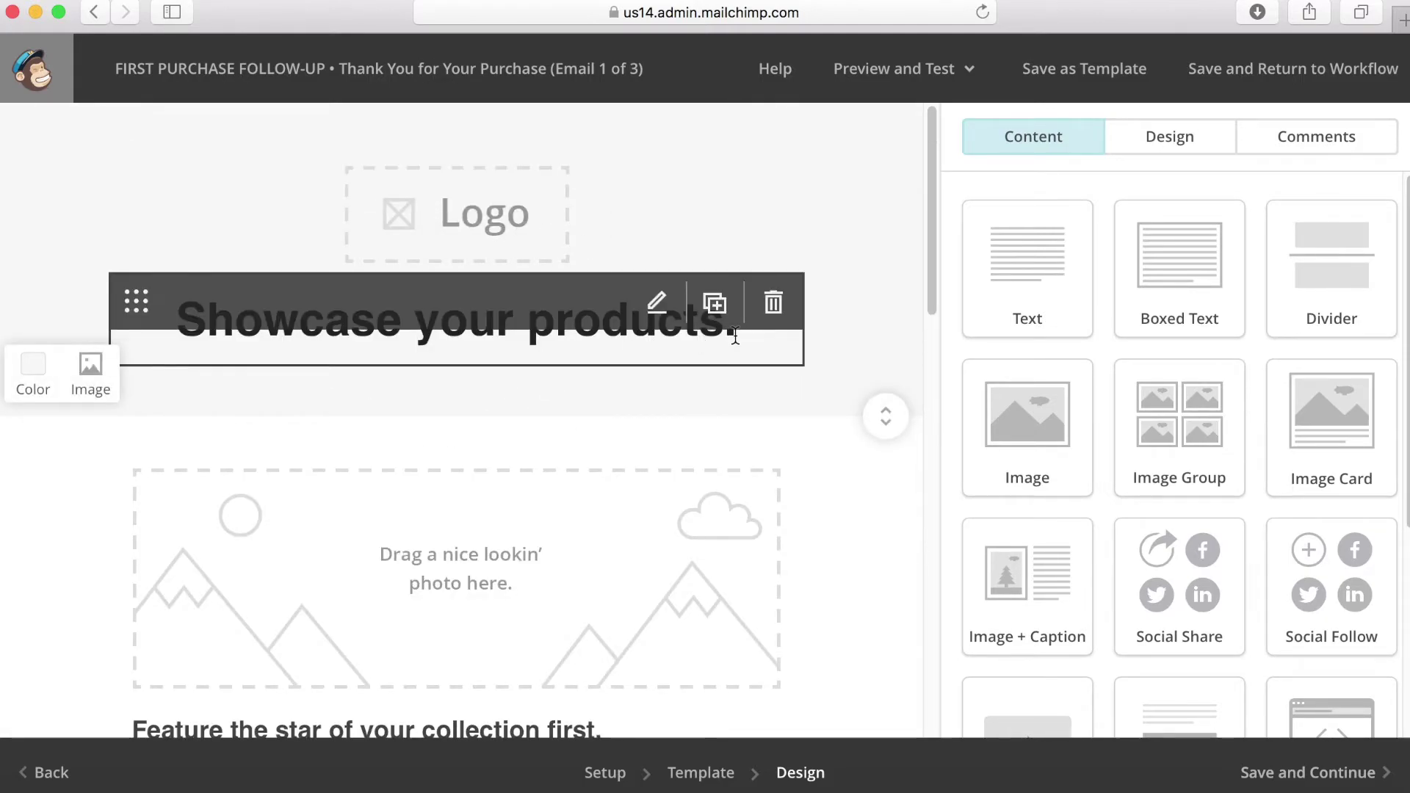
pyautogui.click(270, 336)
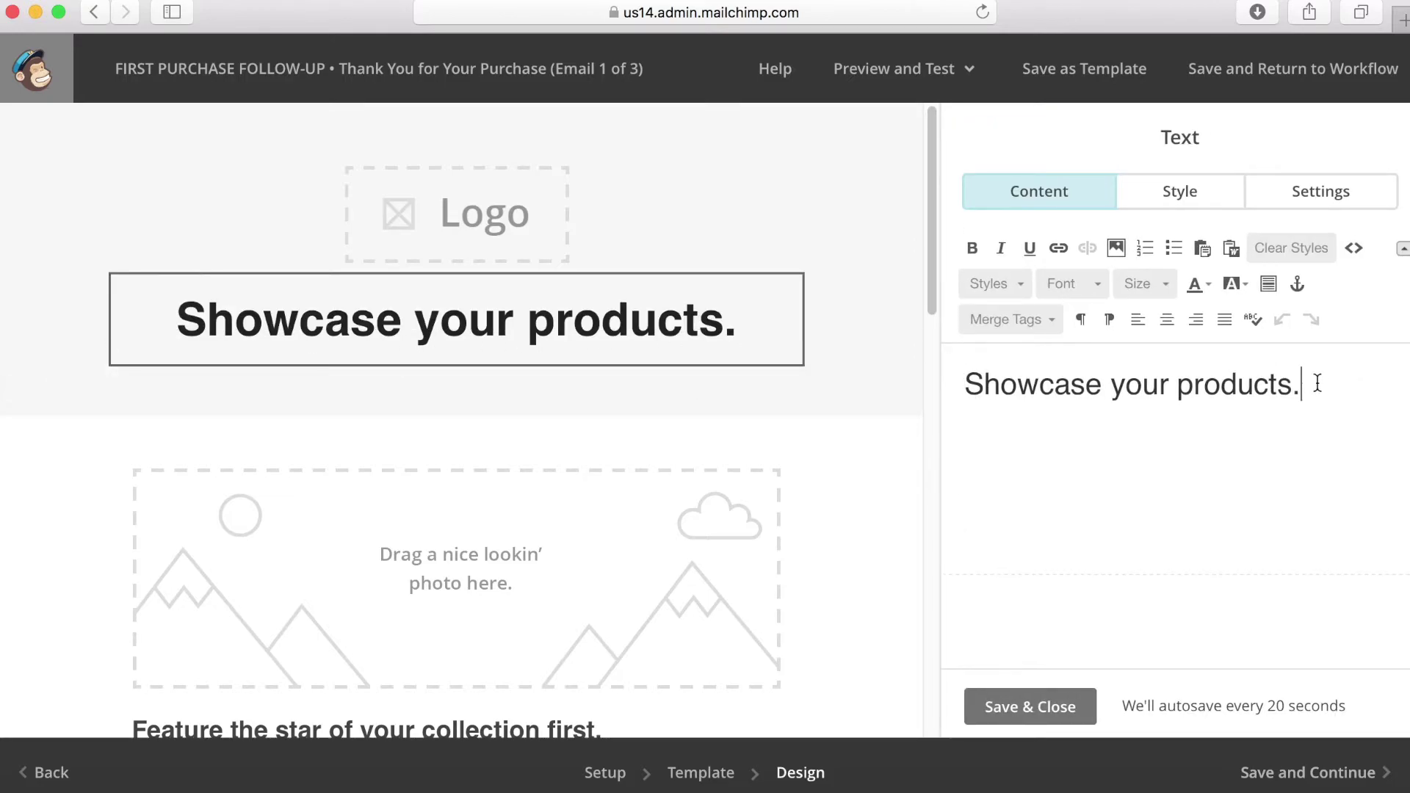
pyautogui.moveTo(1313, 384); pyautogui.dragTo(926, 381)
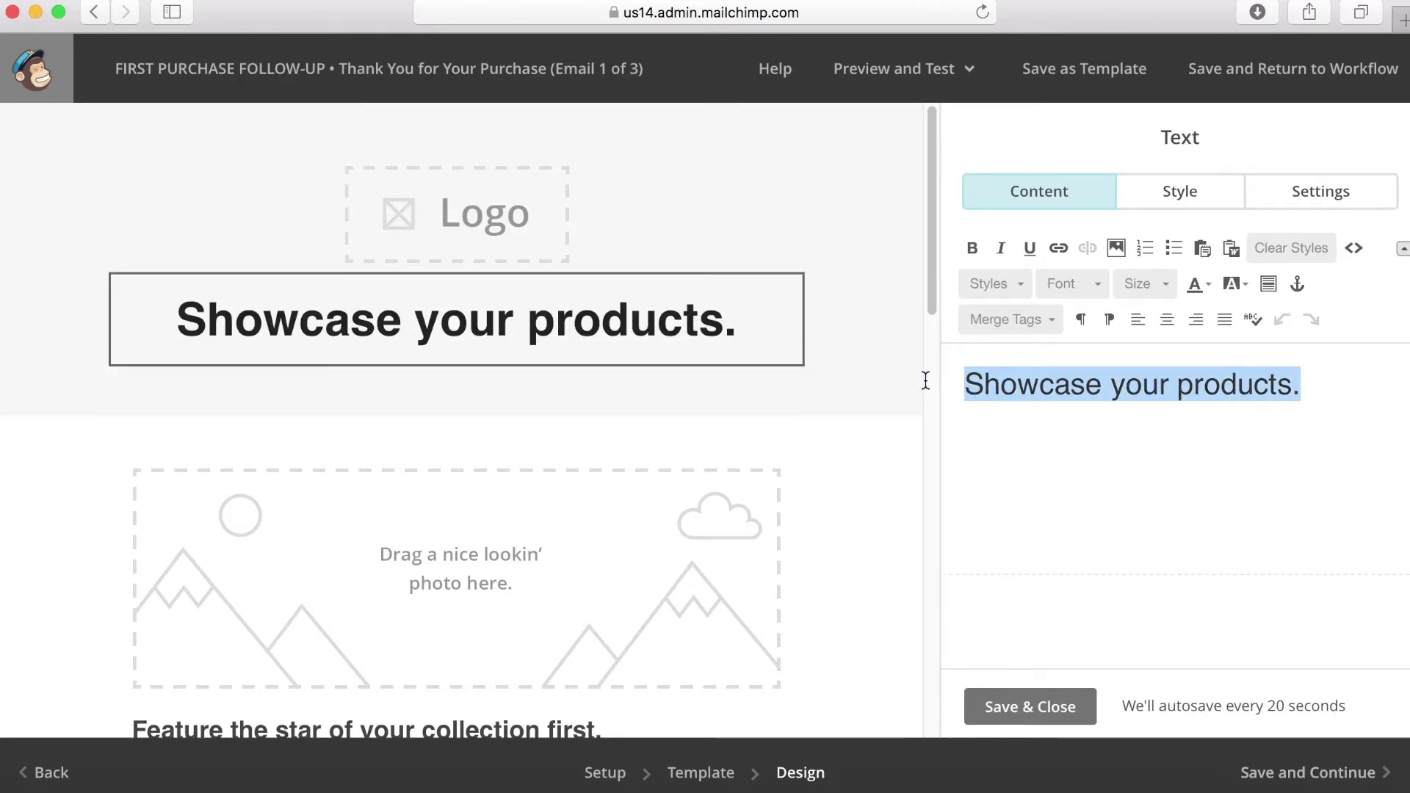
pyautogui.write('Welcome & Thank')
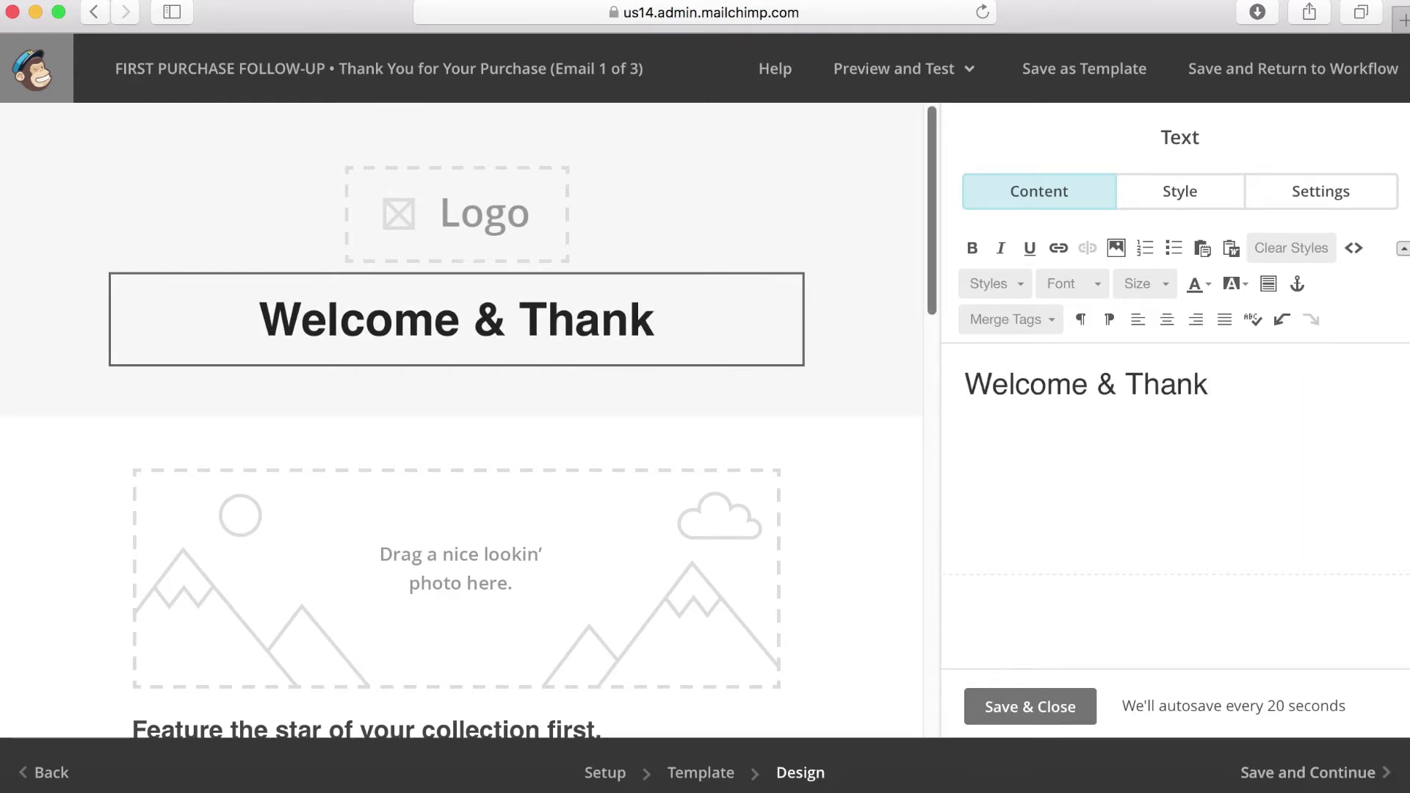
pyautogui.write(' You')
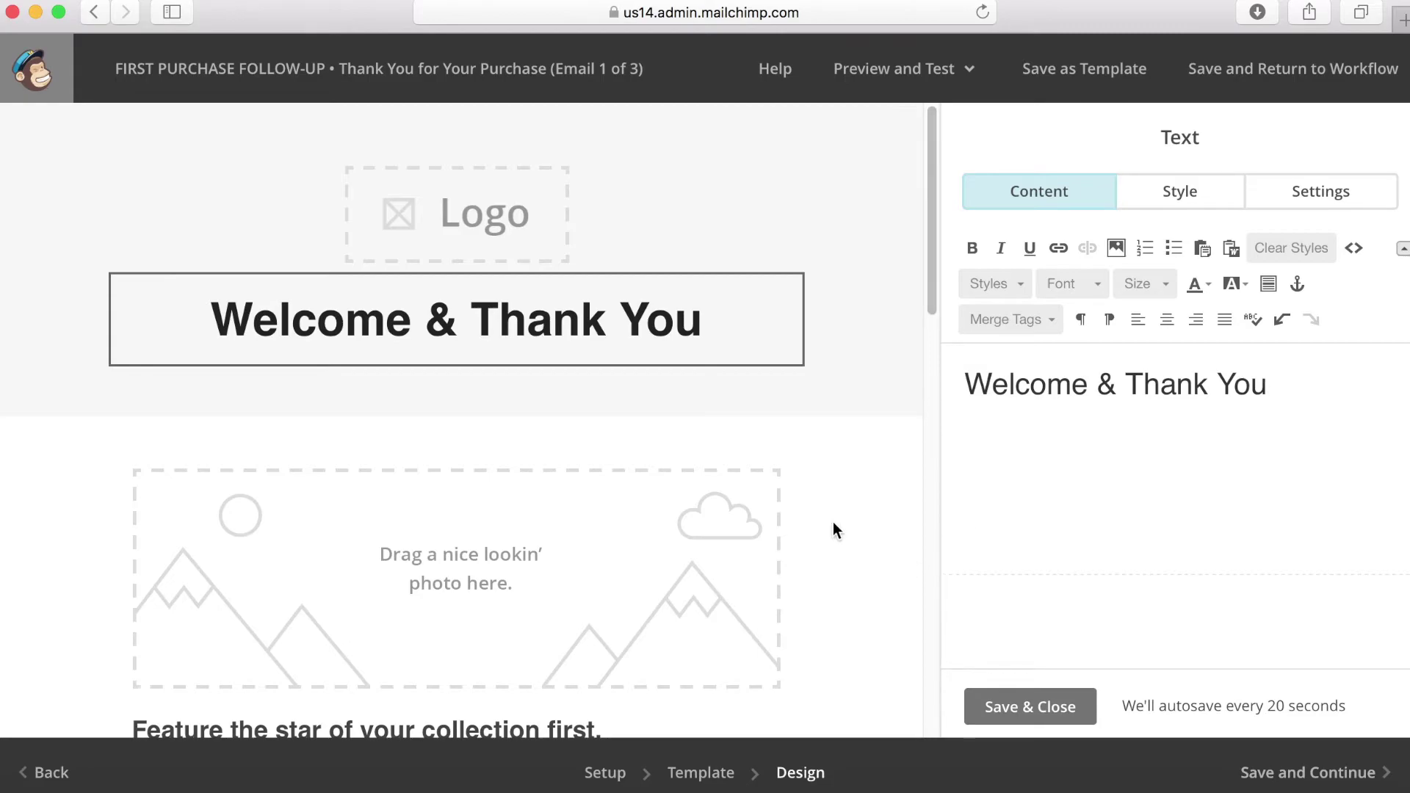
pyautogui.scroll(-2, 835, 527)
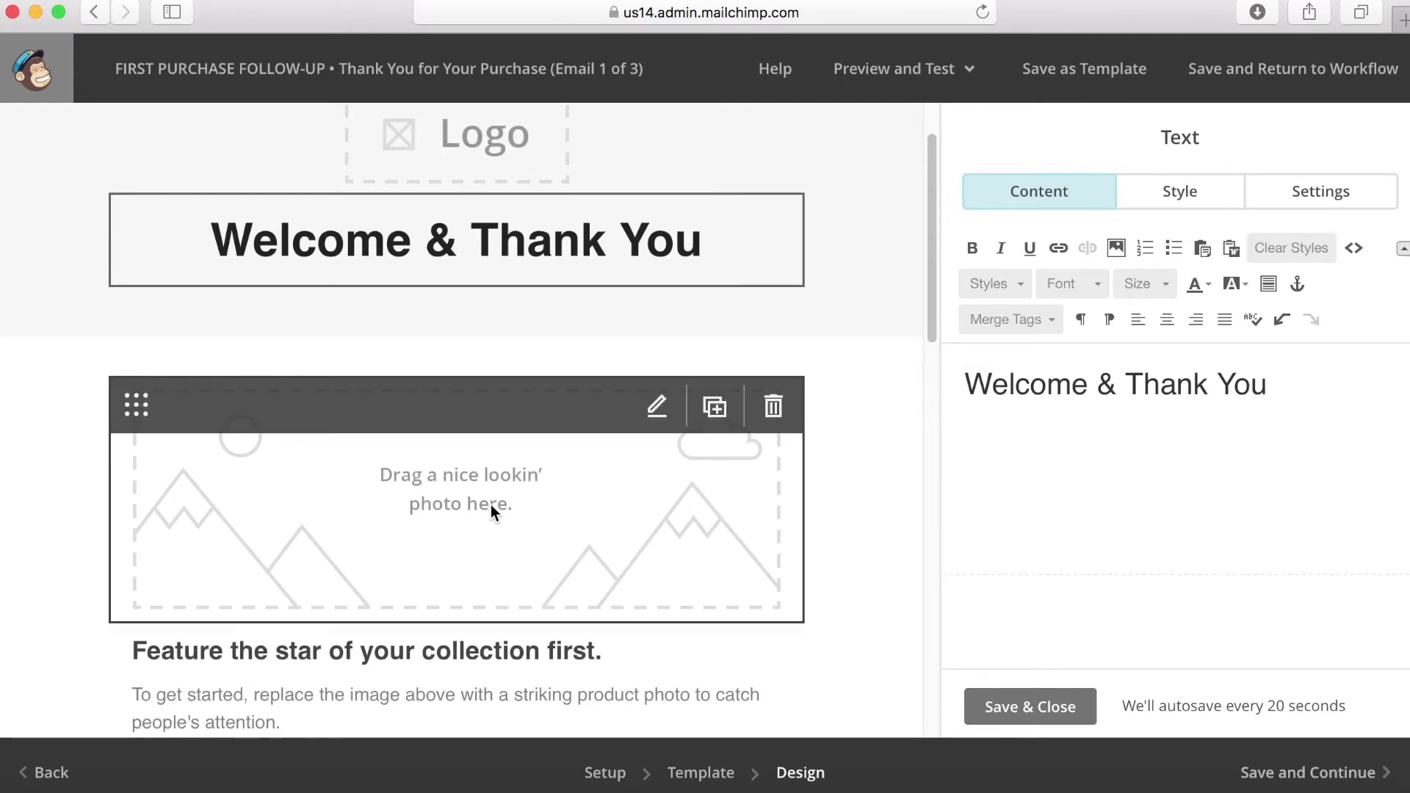
pyautogui.scroll(-1, 490, 505)
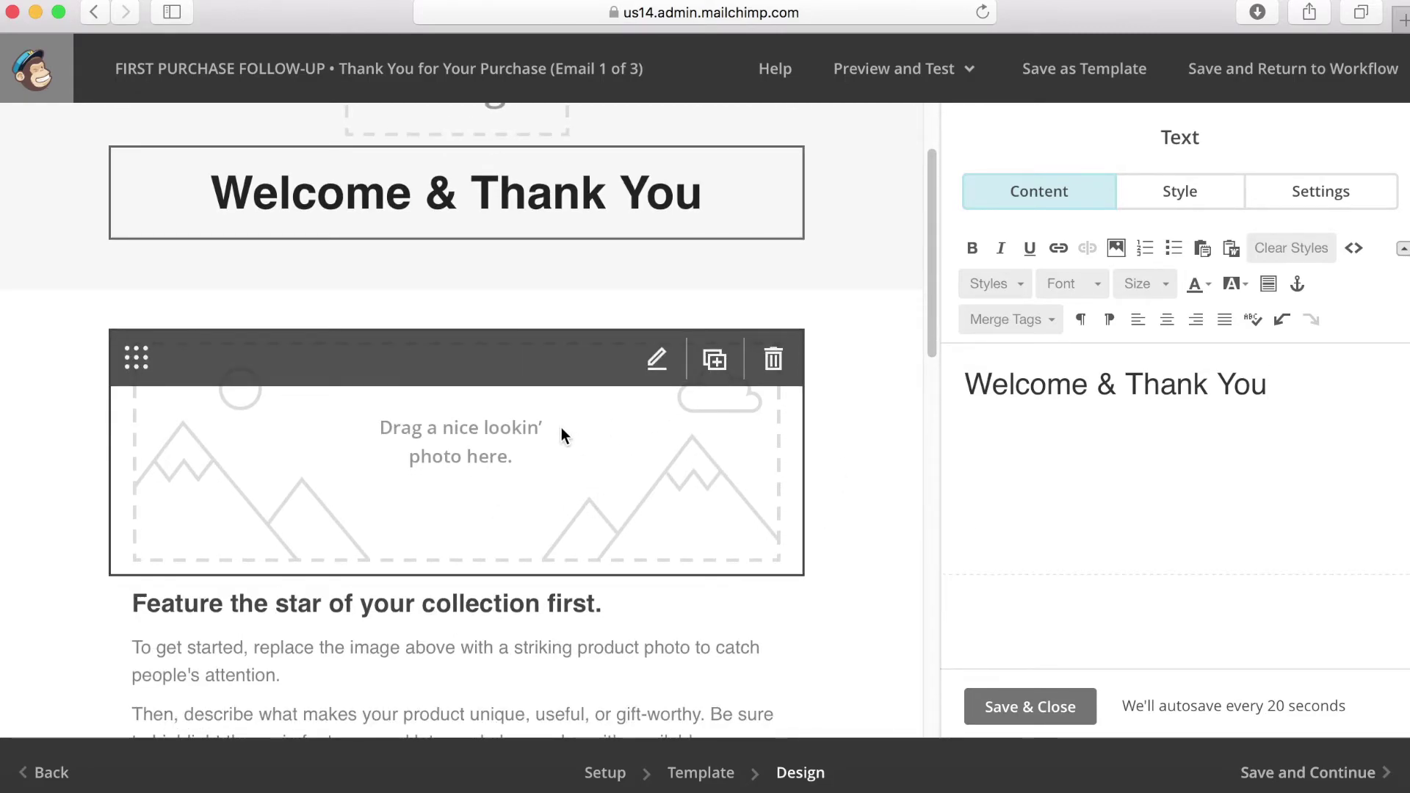
pyautogui.scroll(-4, 561, 434)
# Rewrite the text block's heading to say 'We hope you enjoyed your shopping experience.'
pyautogui.click(580, 492)
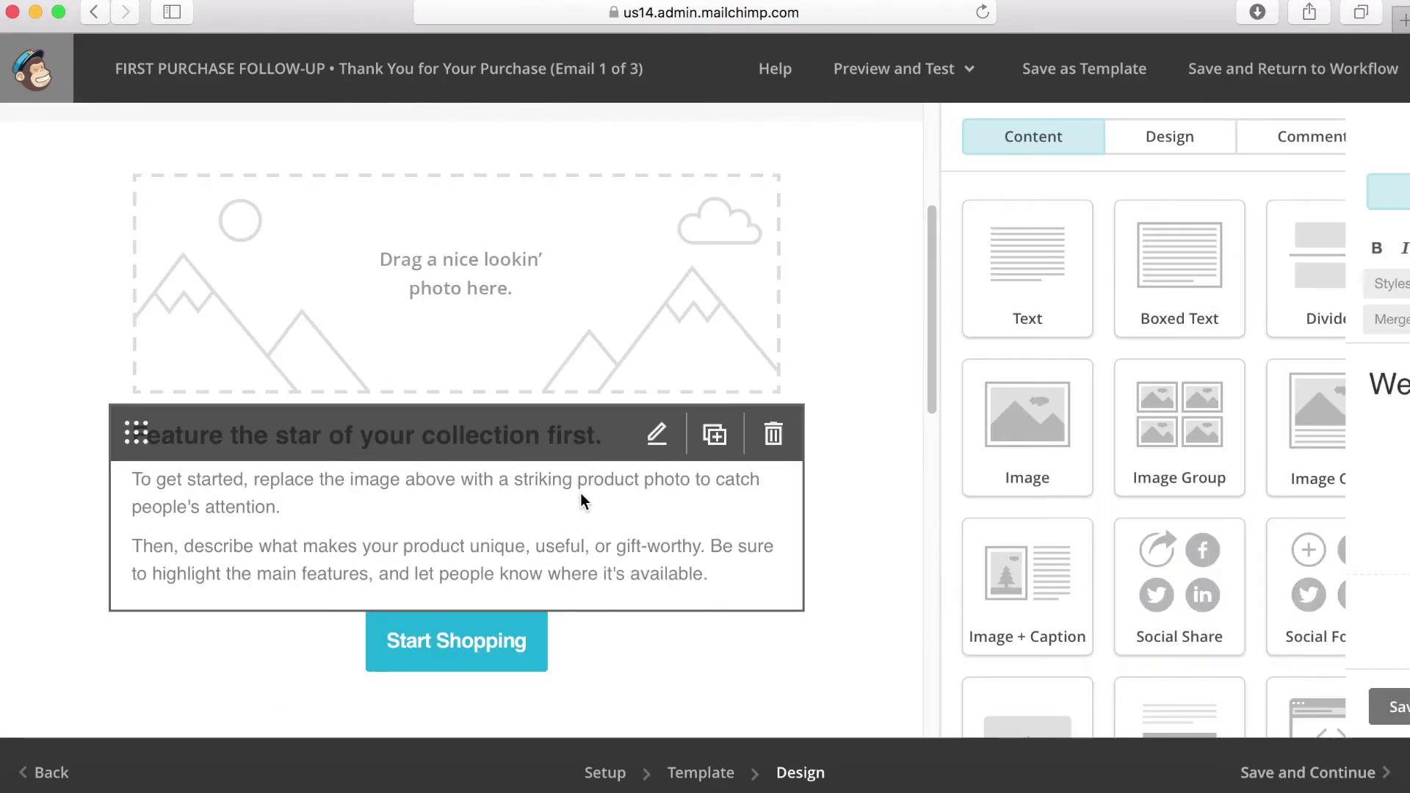
pyautogui.moveTo(1273, 382); pyautogui.dragTo(846, 382)
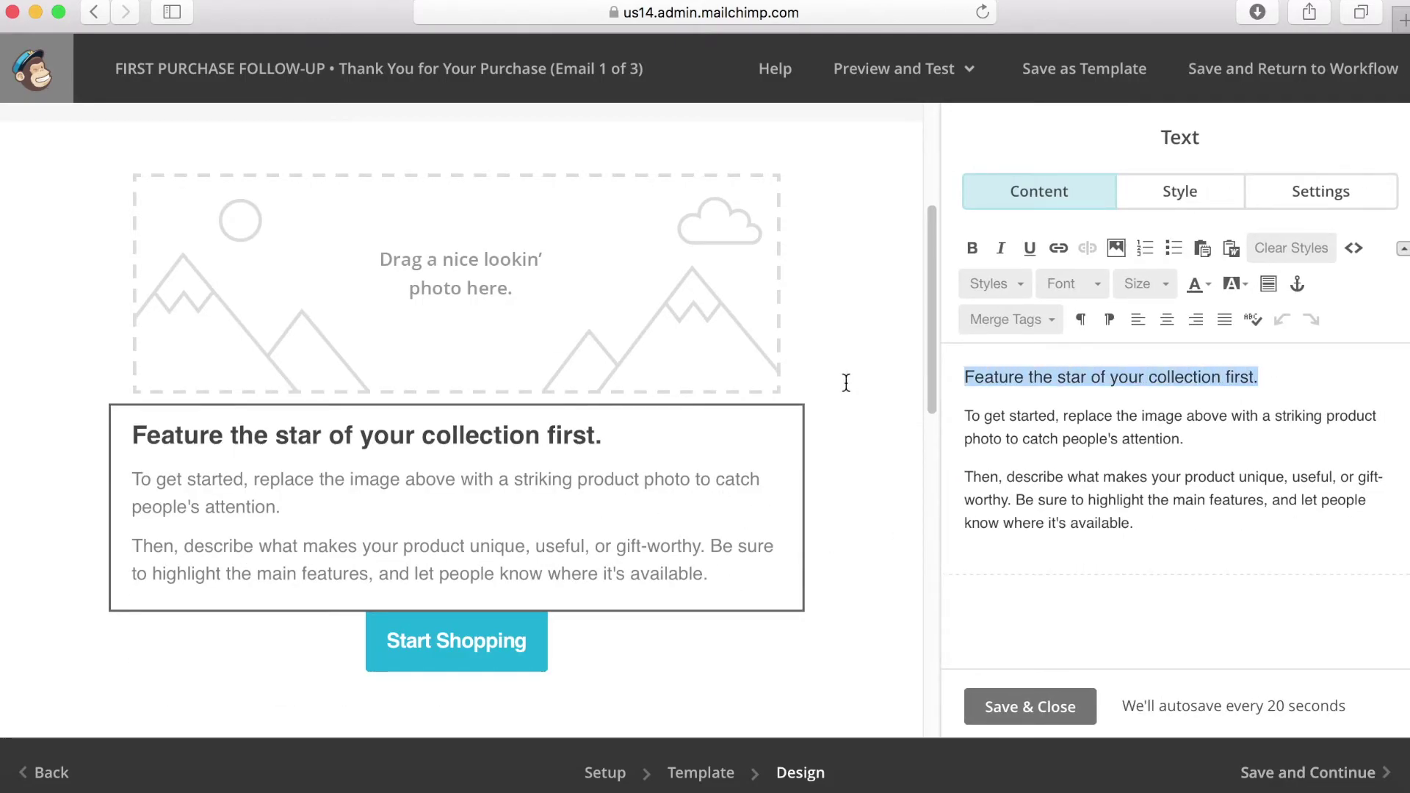
pyautogui.write('WE')
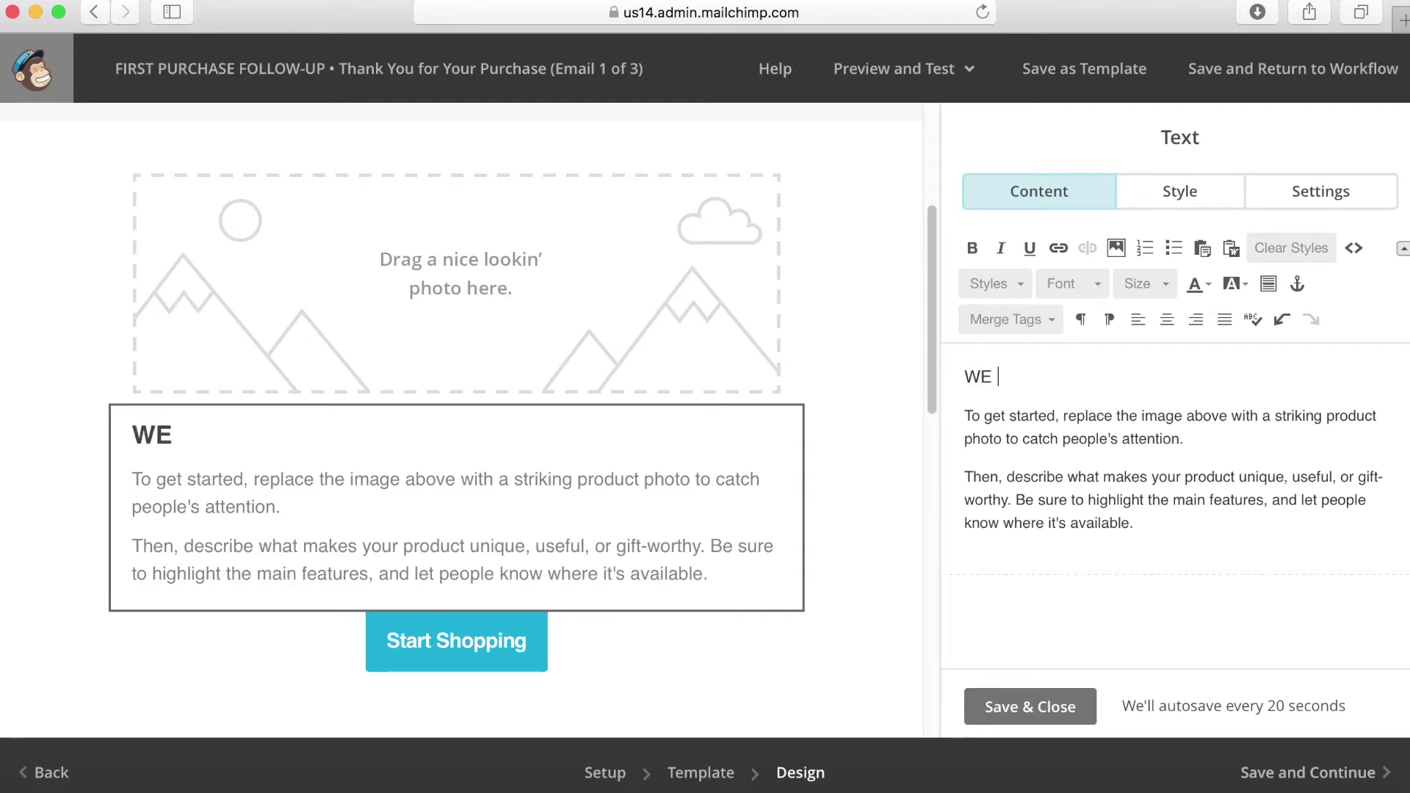
pyautogui.press('BackSpace')
pyautogui.write('e hope your')
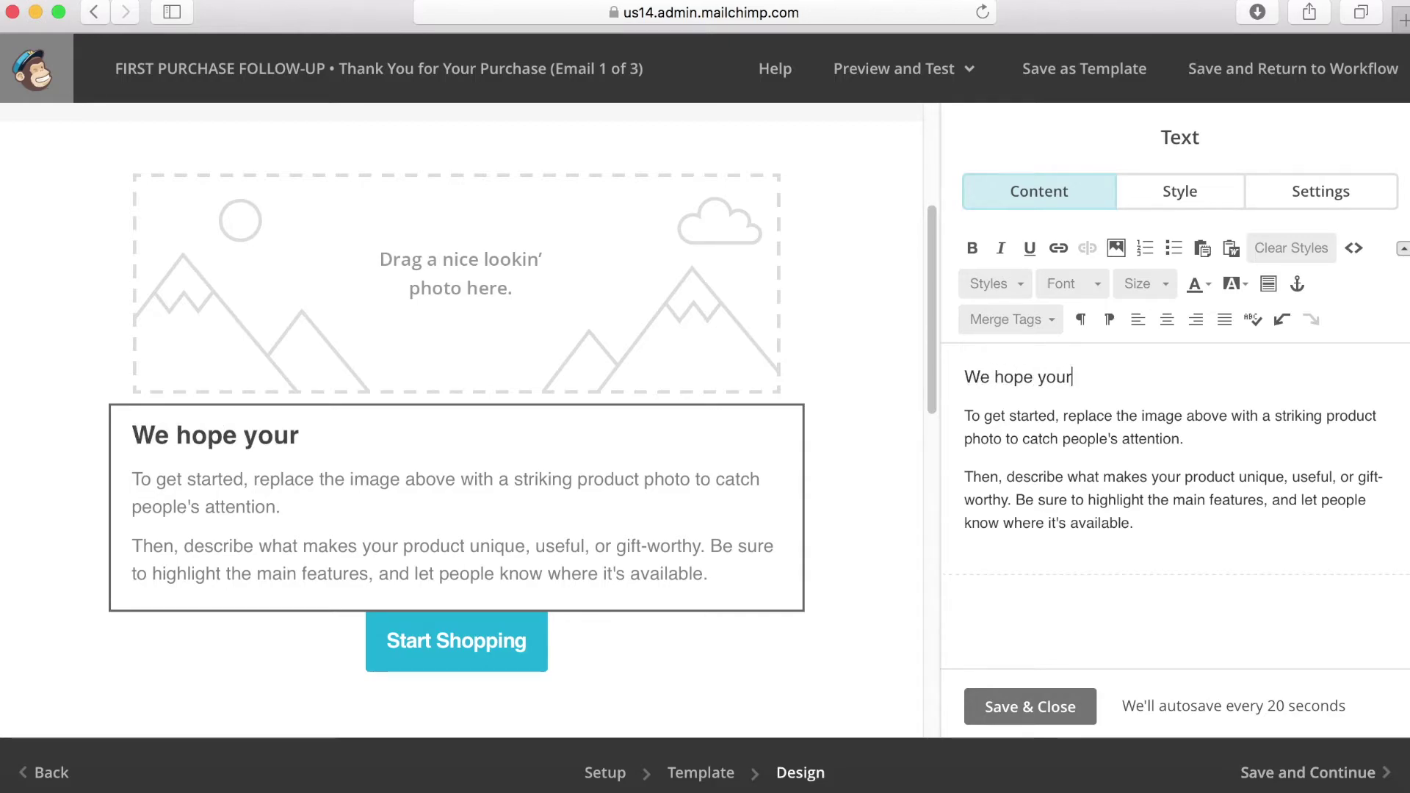
pyautogui.press('BackSpace')
pyautogui.write('enj')
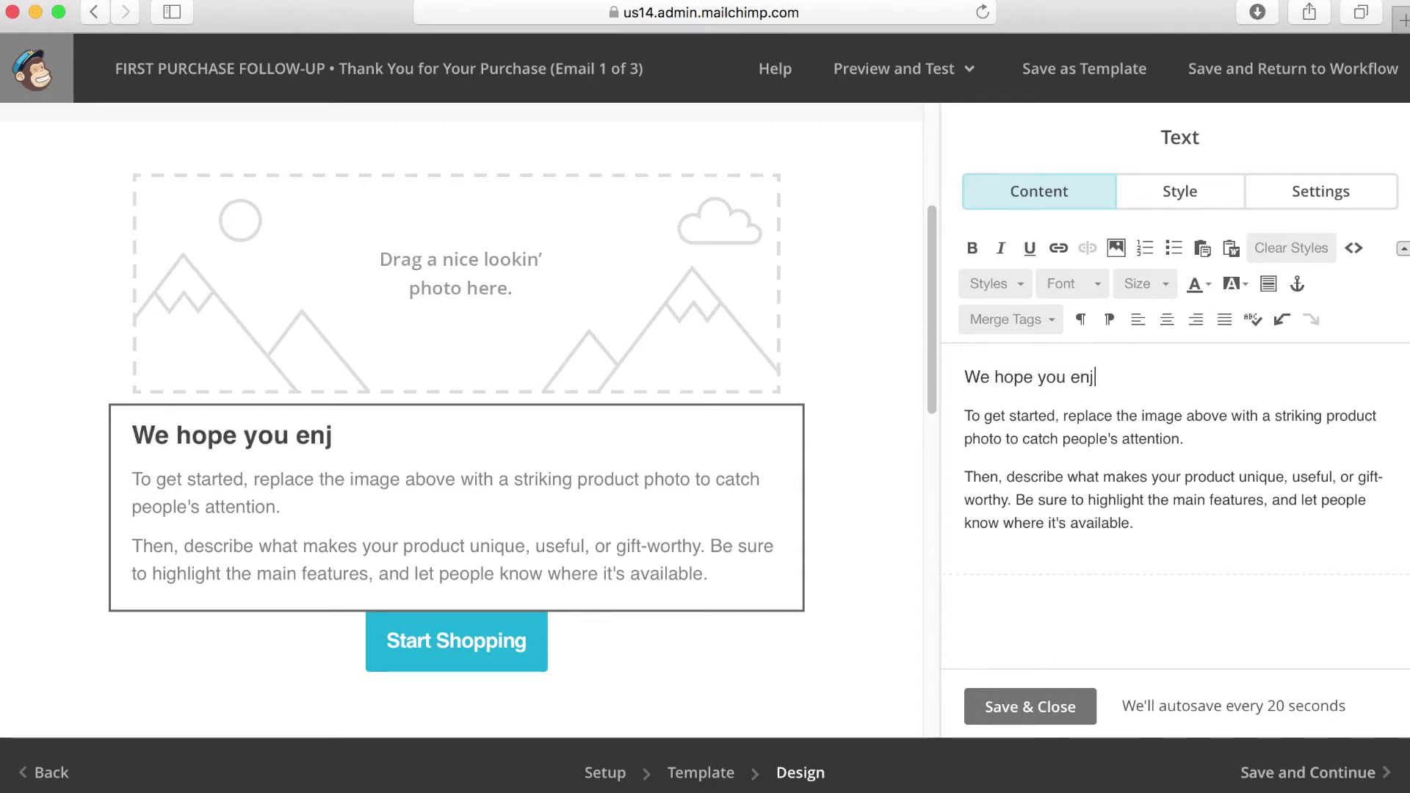
pyautogui.write('oyed your shop')
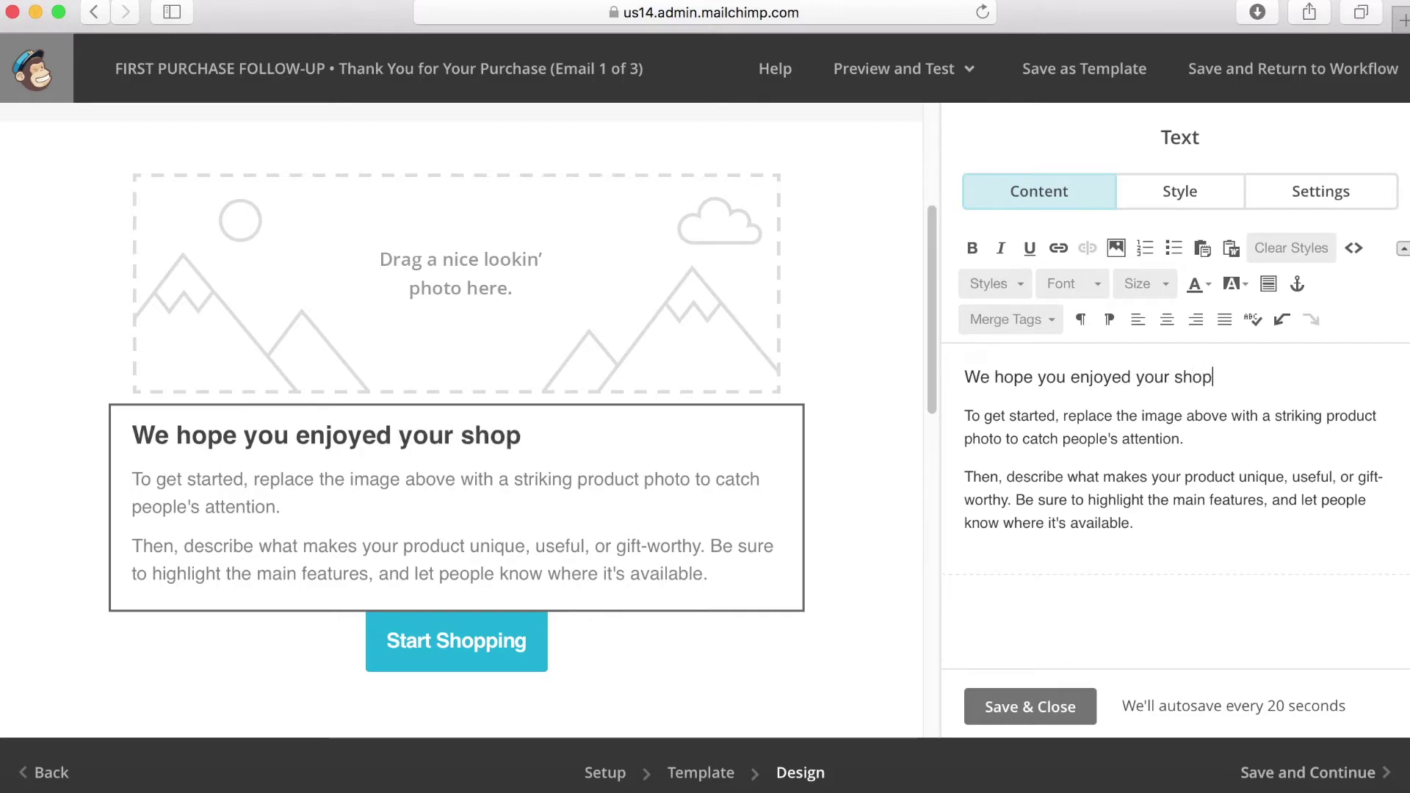
pyautogui.write('ping exp')
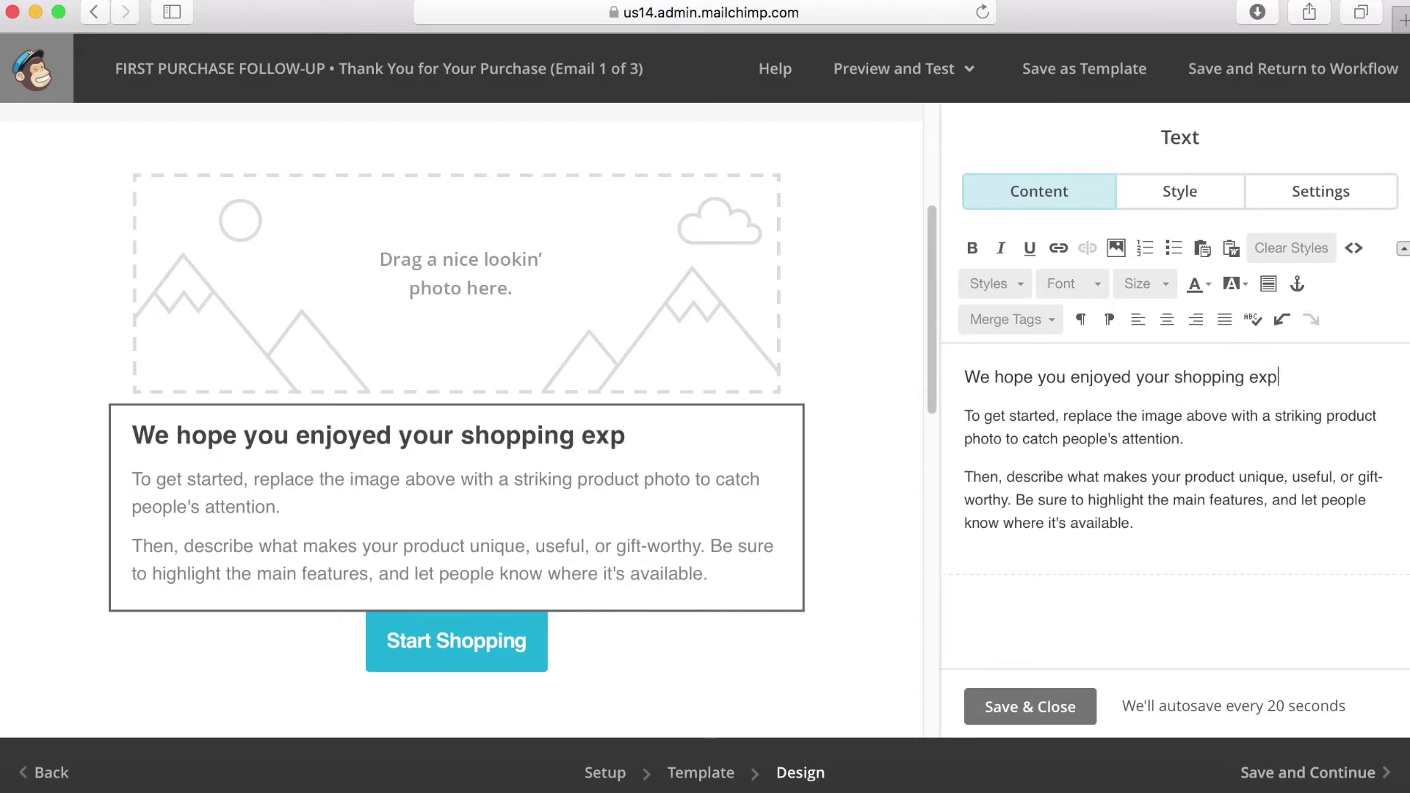
pyautogui.write('erinece.')
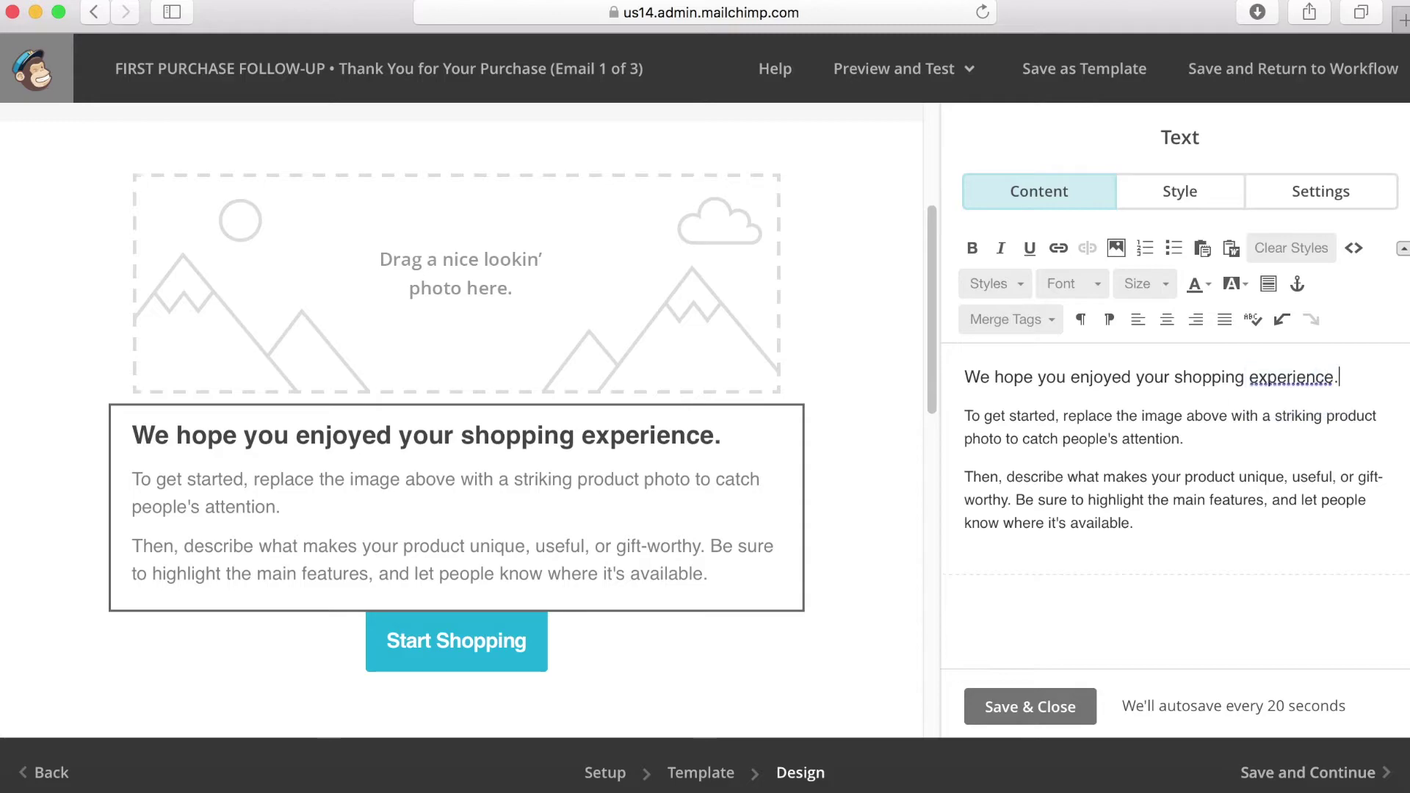
# Replace the first placeholder paragraph with the 'working hard… as fast as possible' sentence
pyautogui.moveTo(1195, 440); pyautogui.dragTo(969, 415)
pyautogui.write('W')
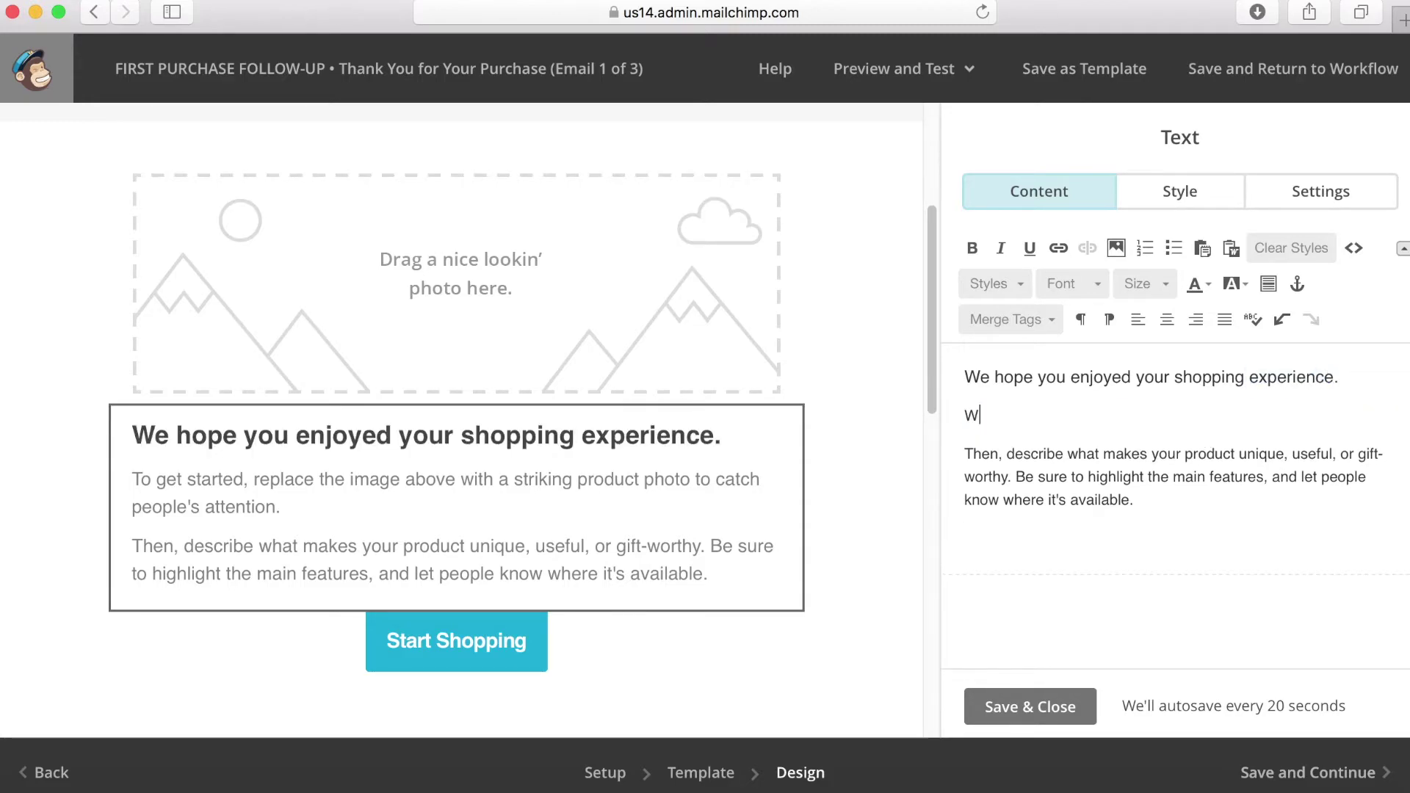
pyautogui.write('e are work')
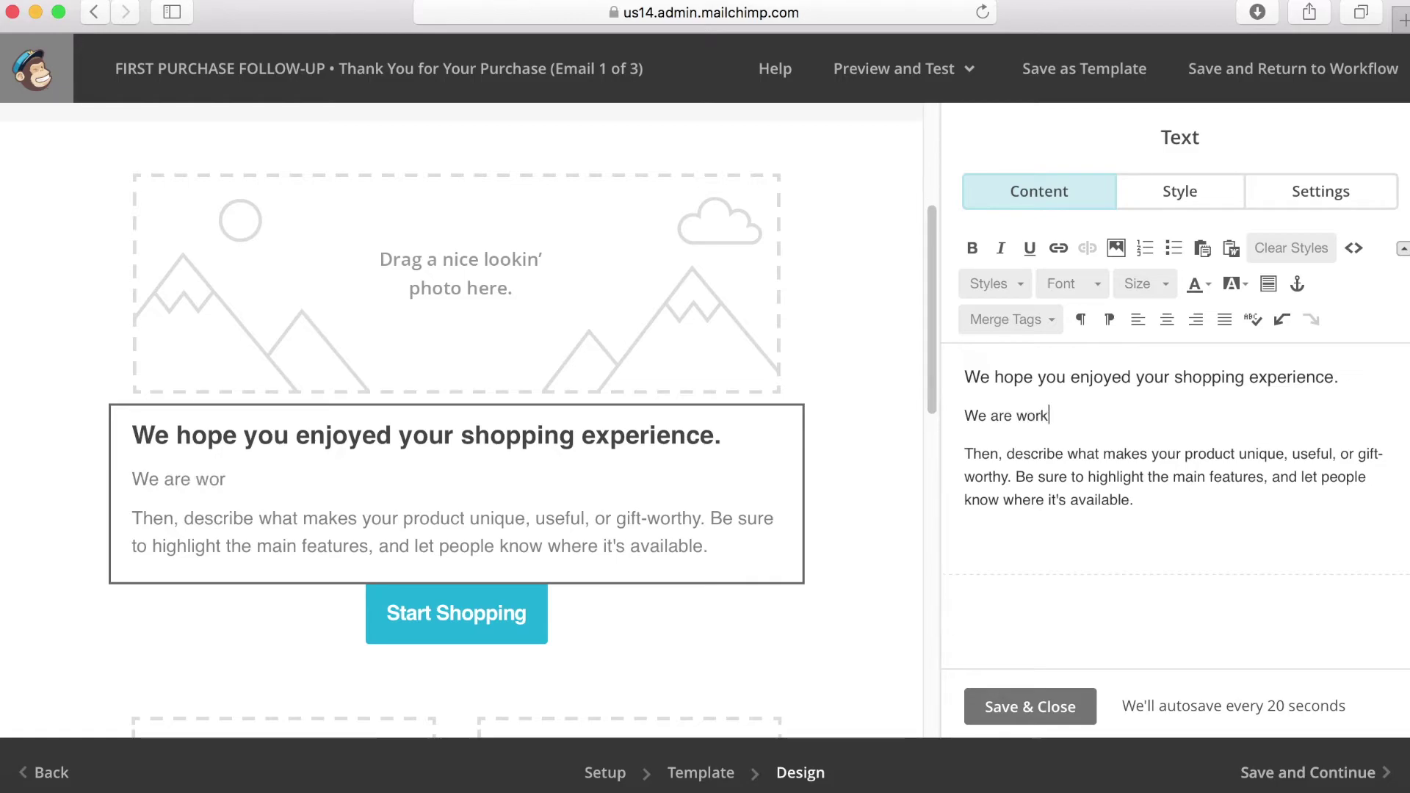
pyautogui.write('ing hard ')
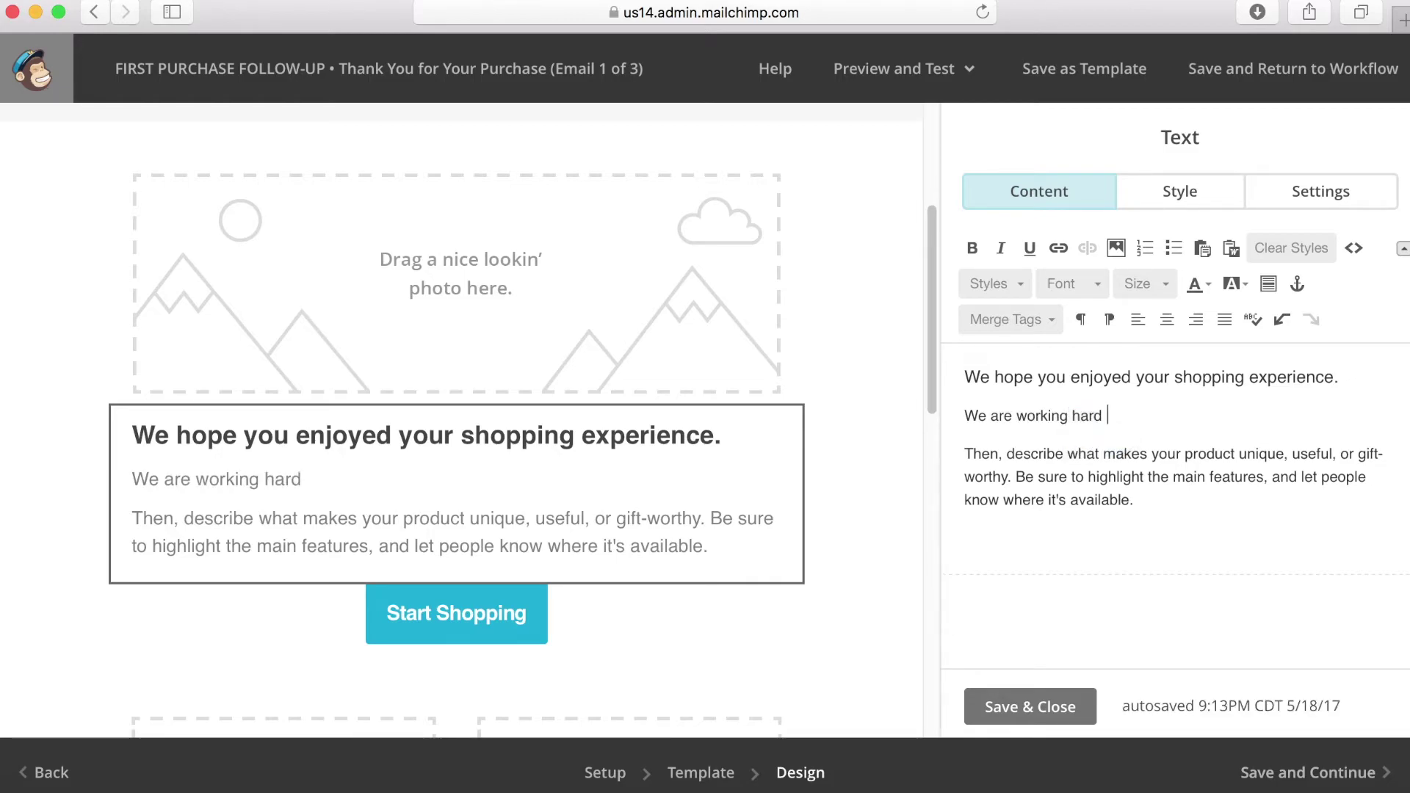
pyautogui.write('to get your rec')
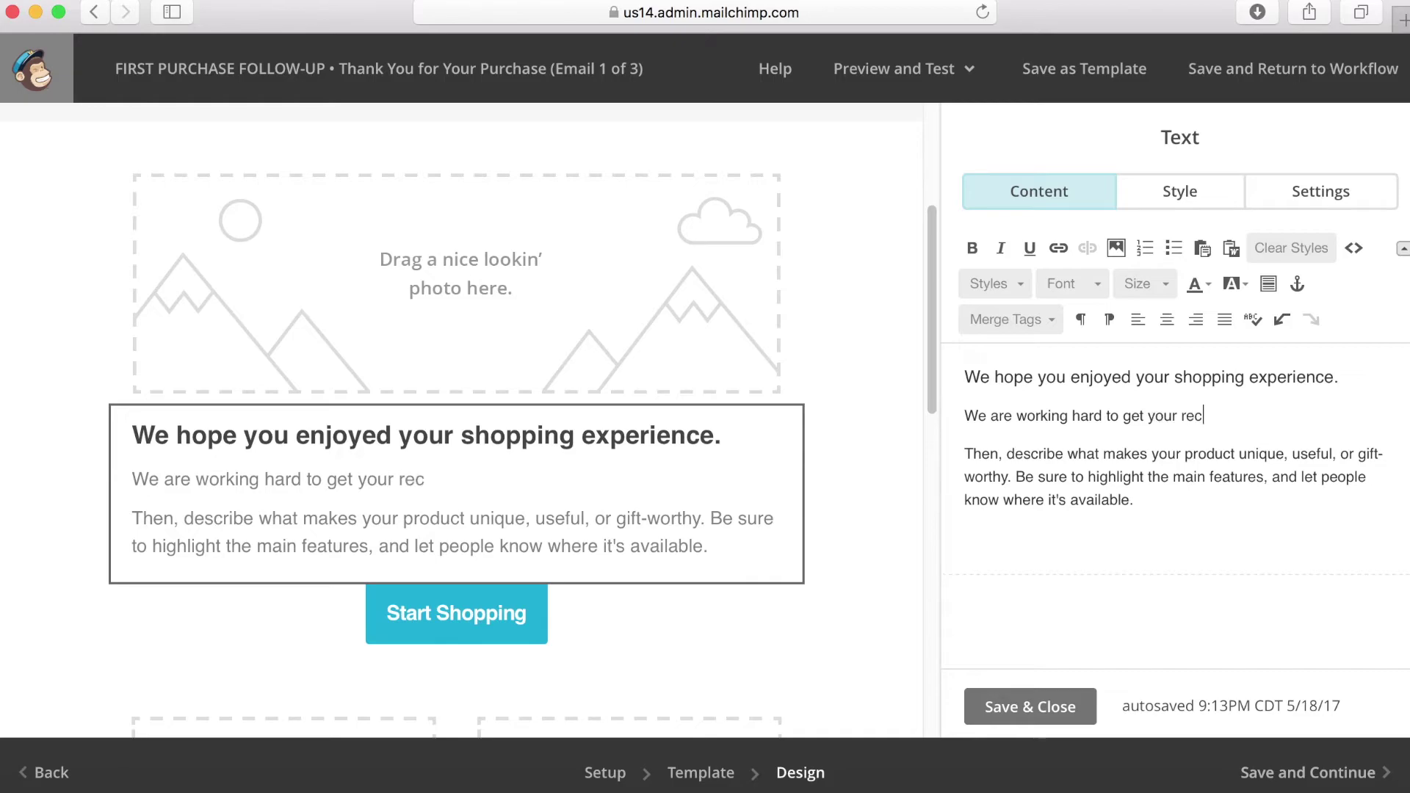
pyautogui.write('ent purchase y')
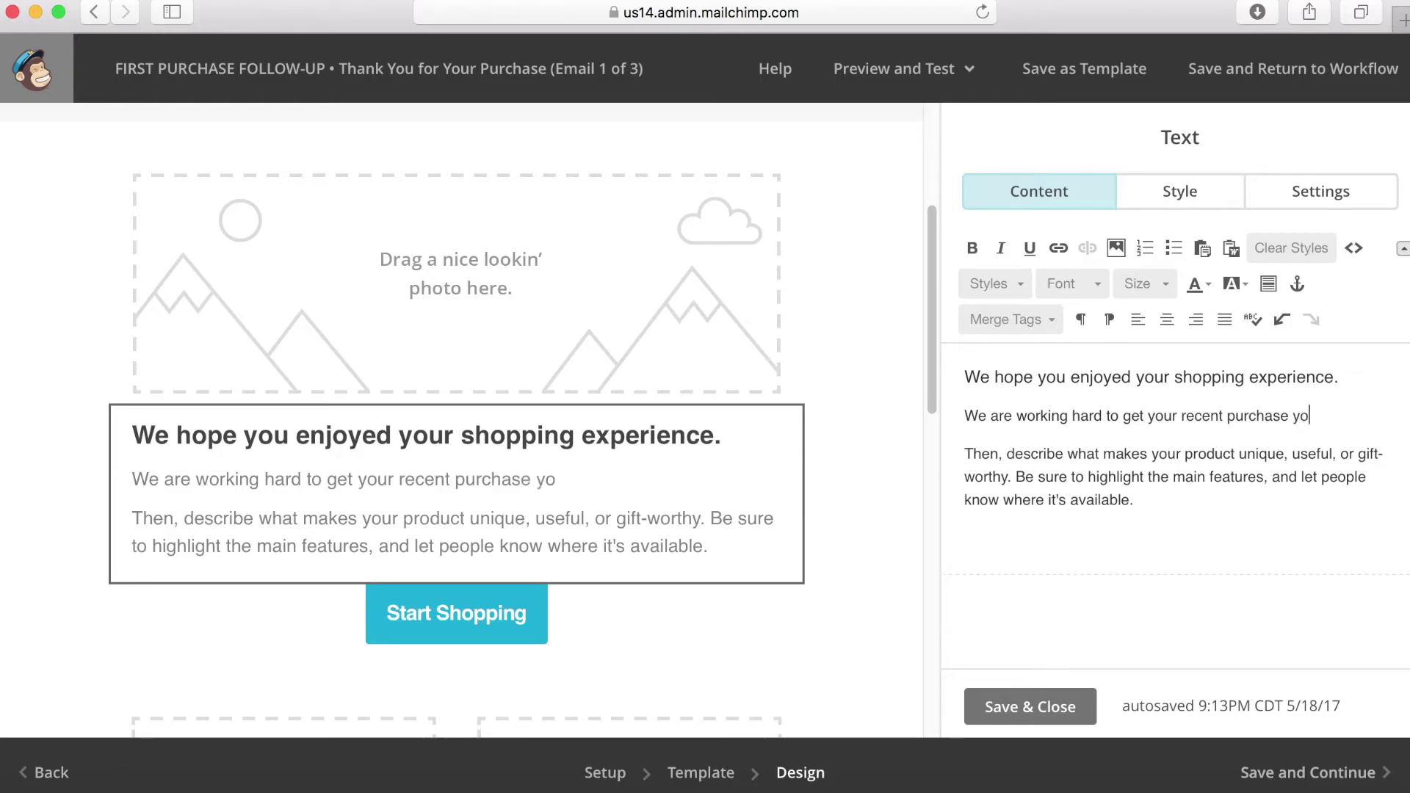
pyautogui.press('BackSpace')
pyautogui.write('to as')
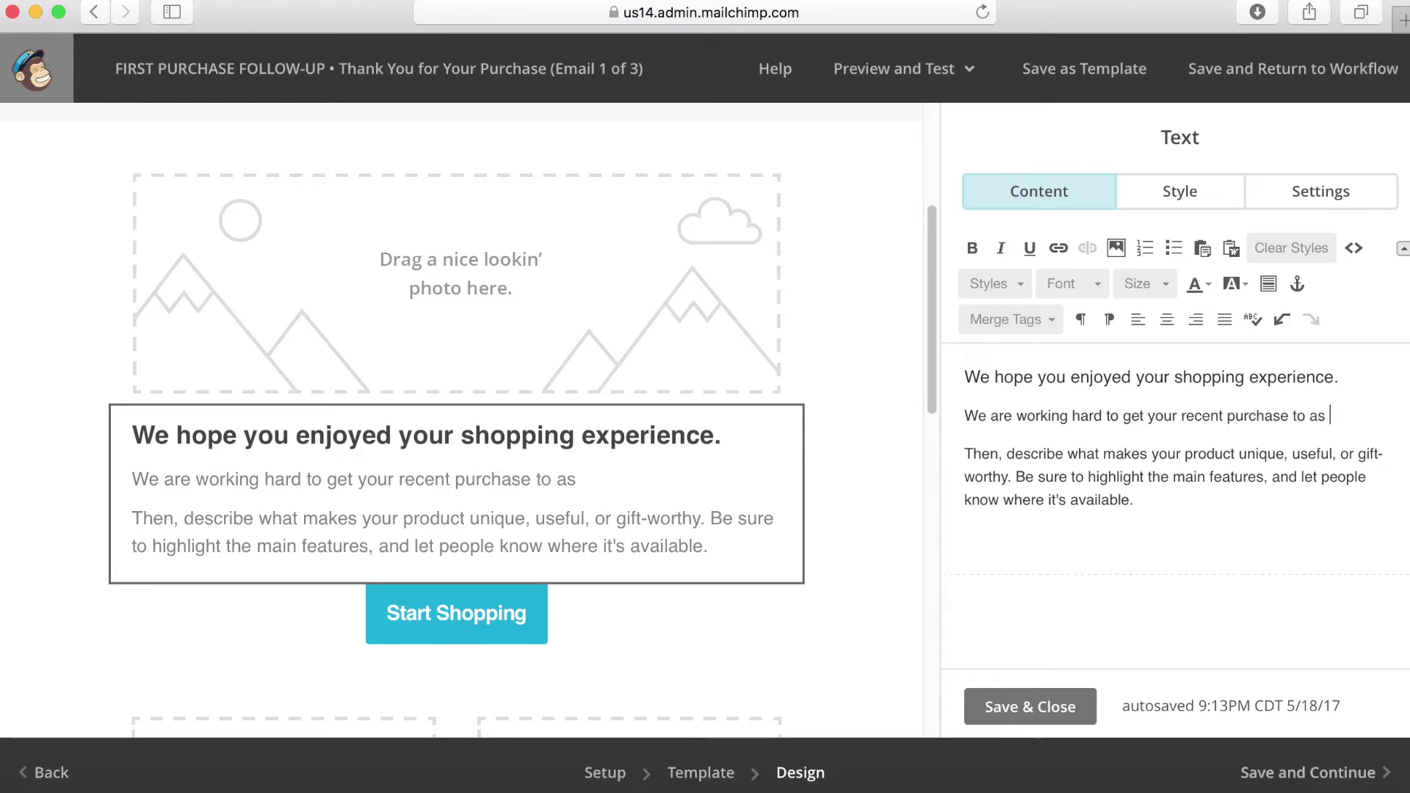
pyautogui.write(' fast as possible')
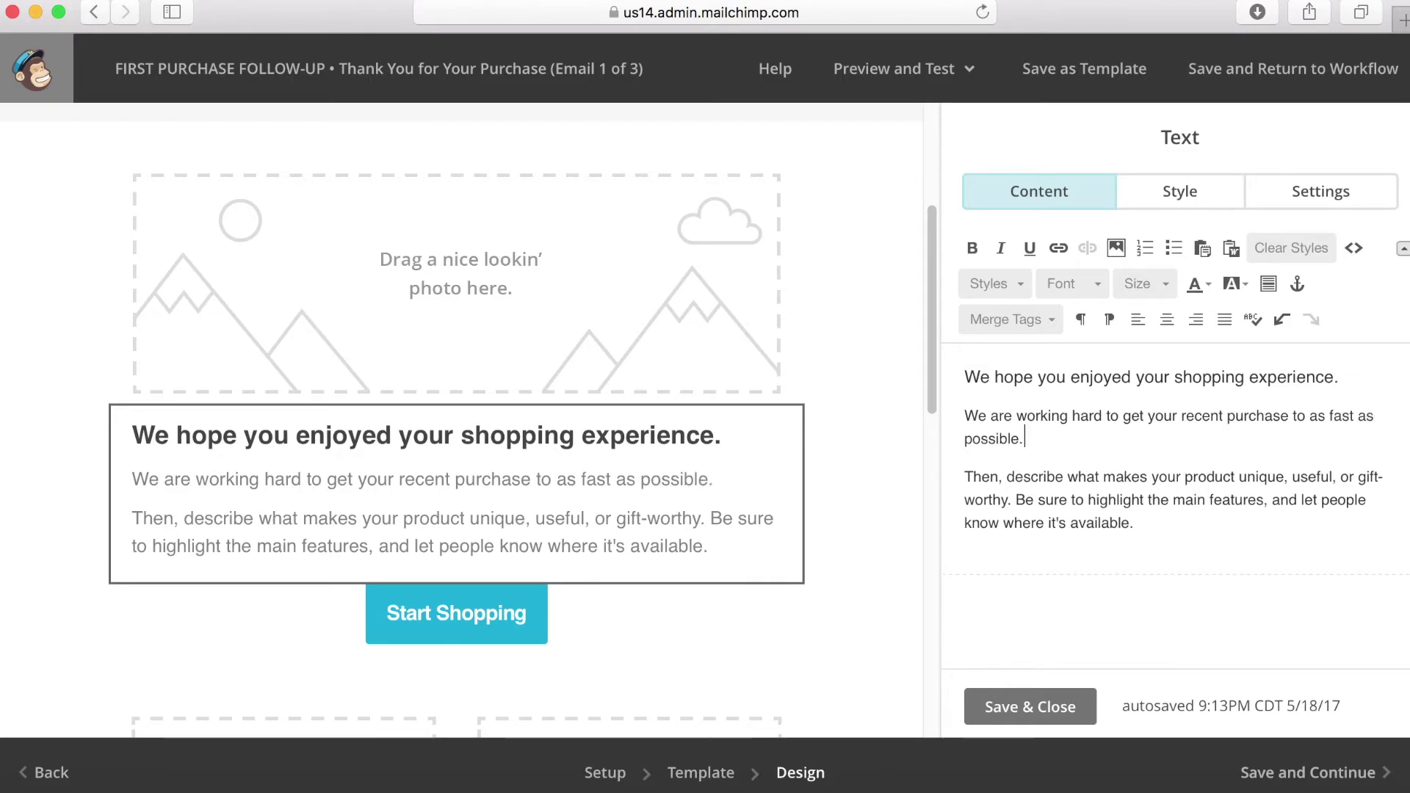
pyautogui.write('.')
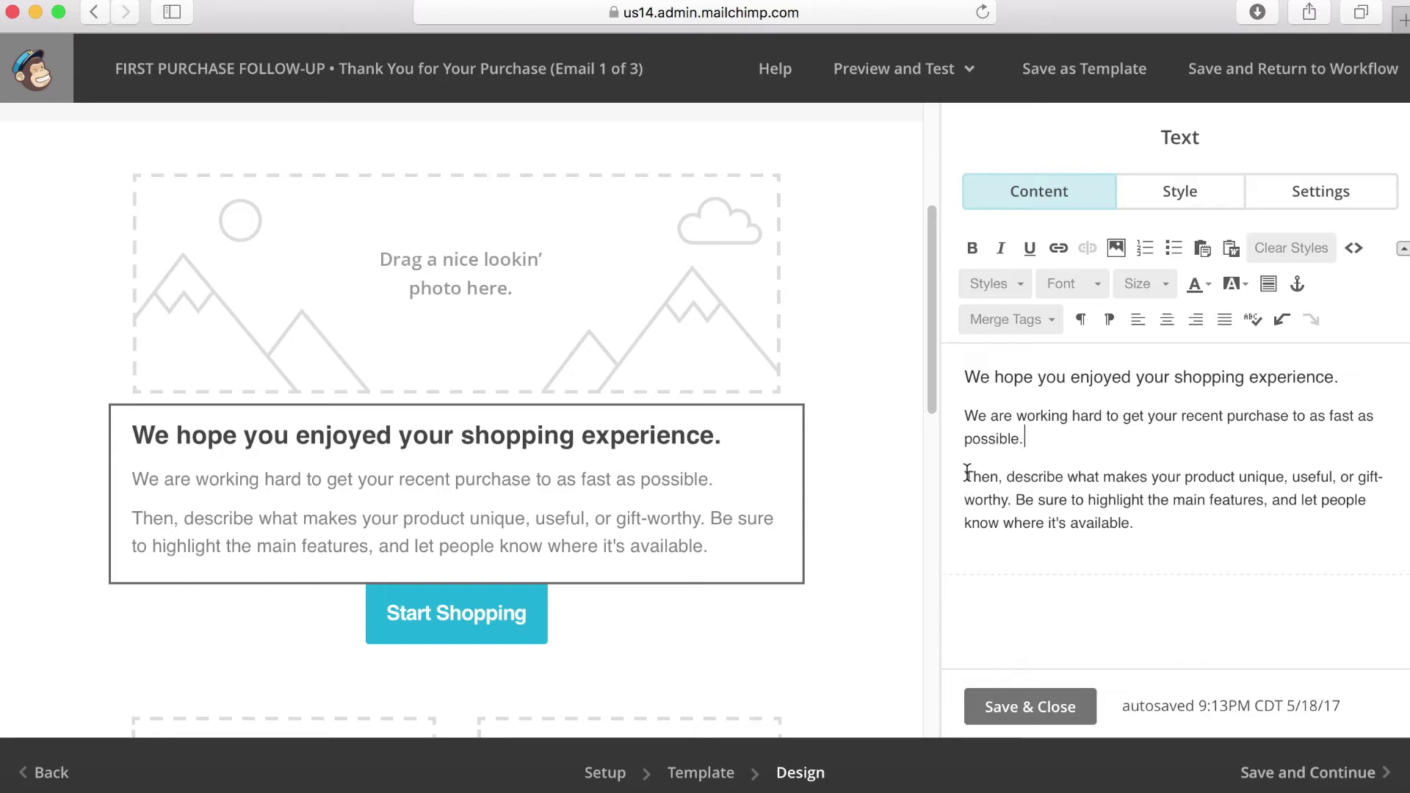
# Replace the remaining placeholder paragraph with 'While you wait, take a look at what's new.'
pyautogui.tripleClick(1210, 507)
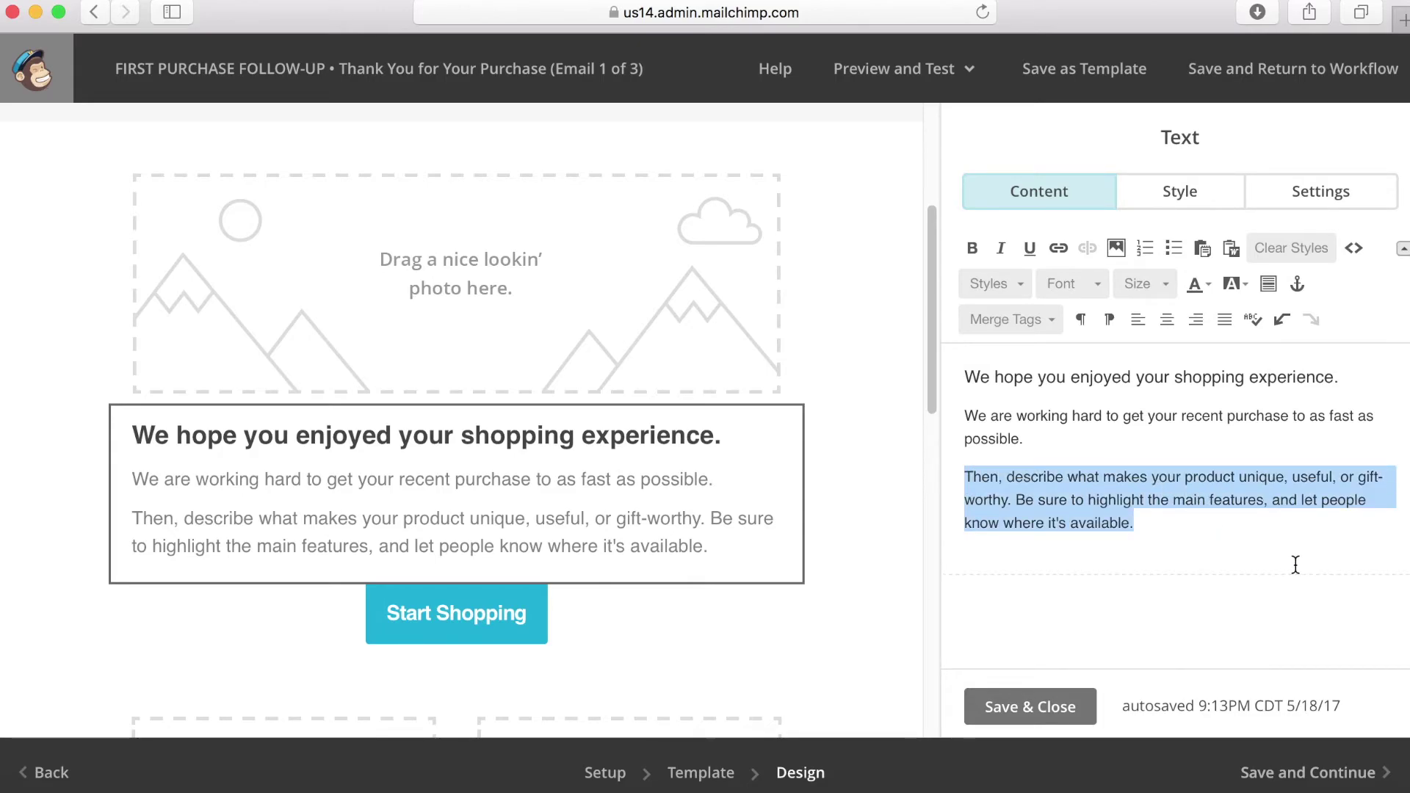
pyautogui.press('BackSpace')
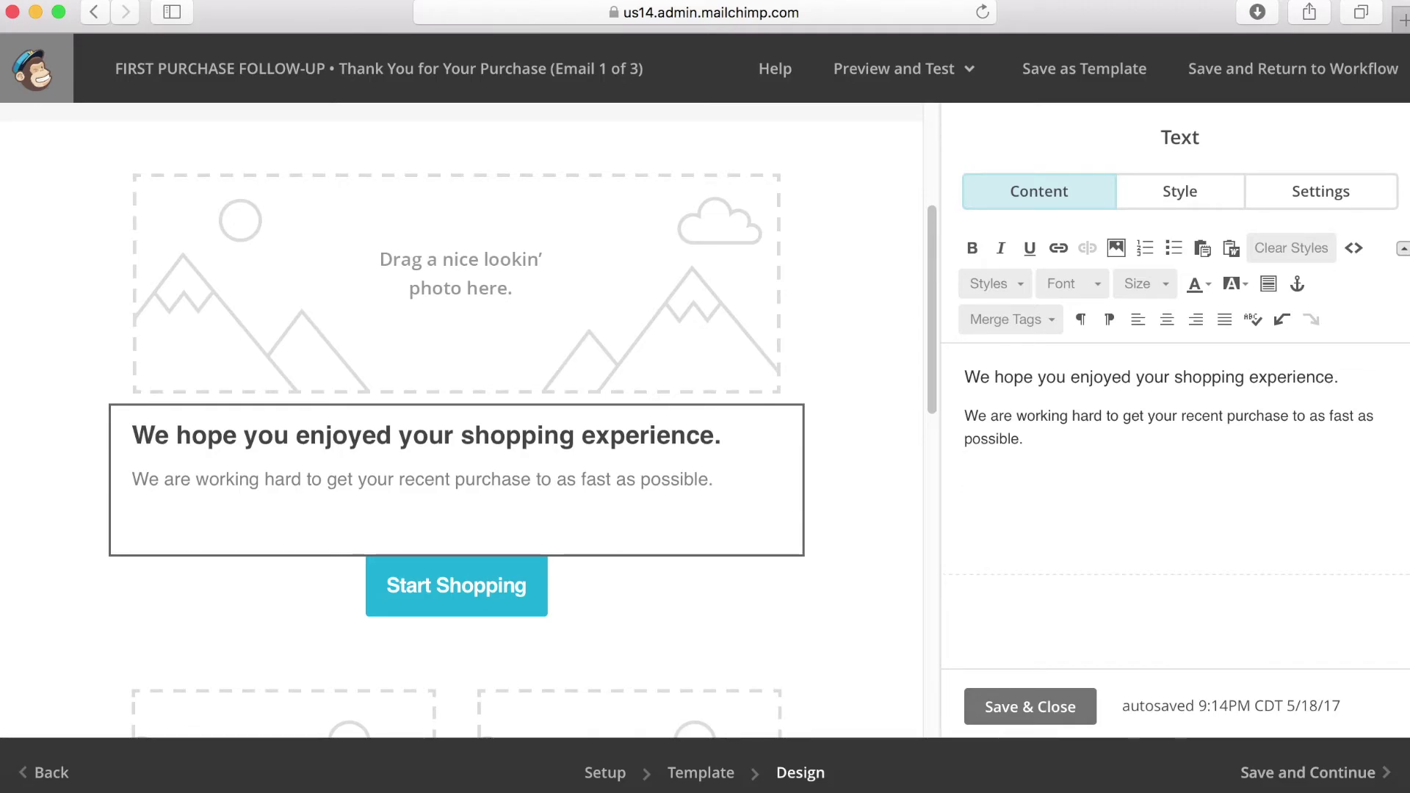
pyautogui.write('While you wait, ')
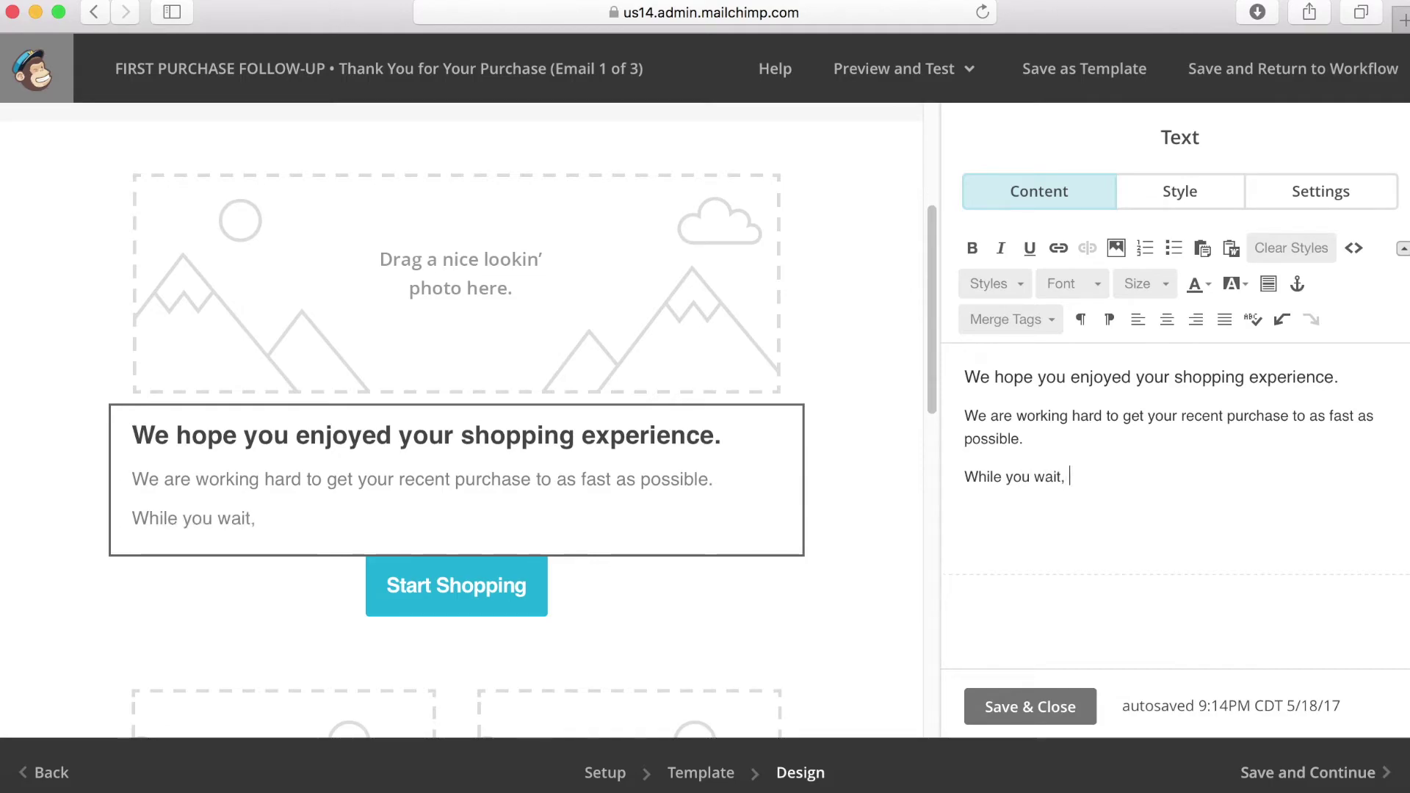
pyautogui.write('take a look')
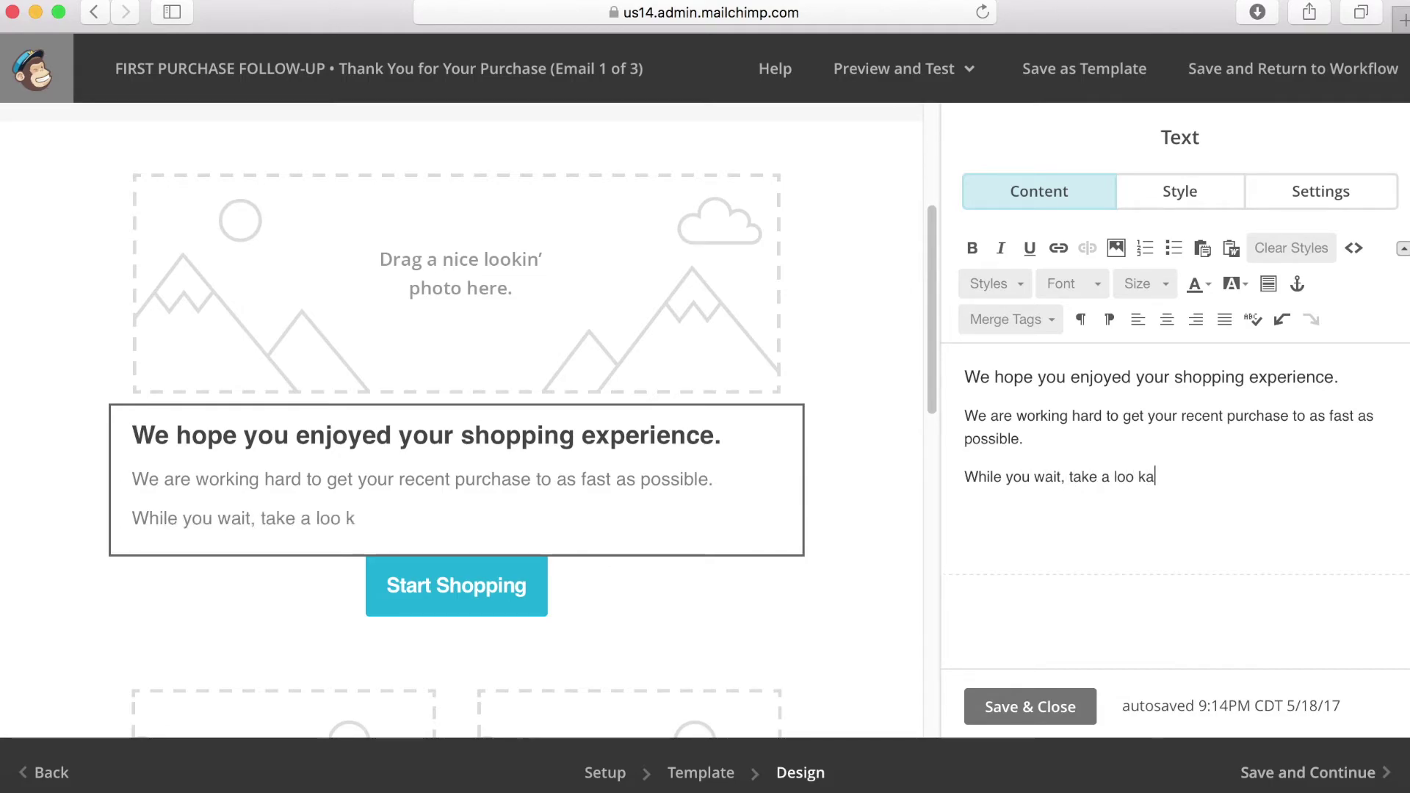
pyautogui.press('BackSpace')
pyautogui.write("k at what's new.")
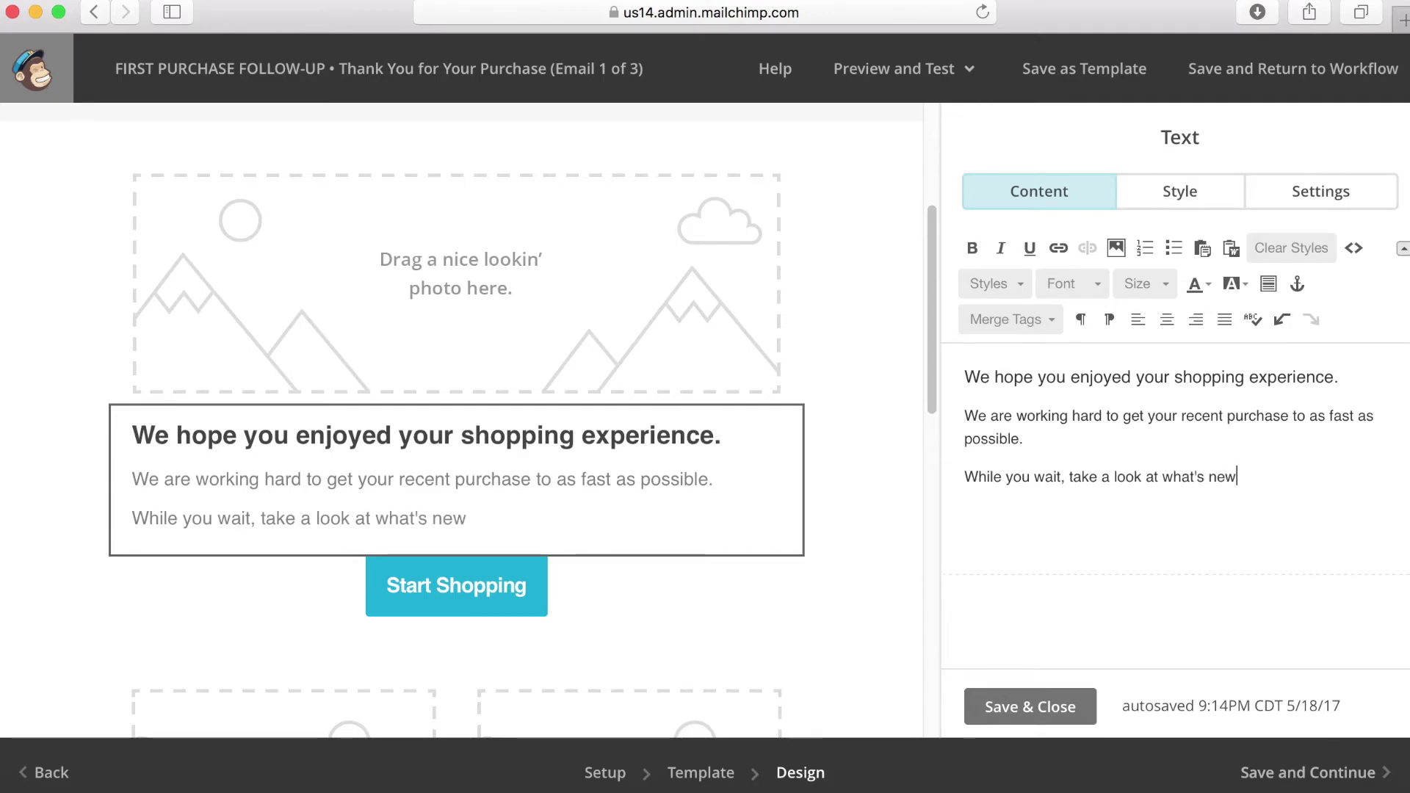
pyautogui.click(485, 598)
pyautogui.click(1095, 474)
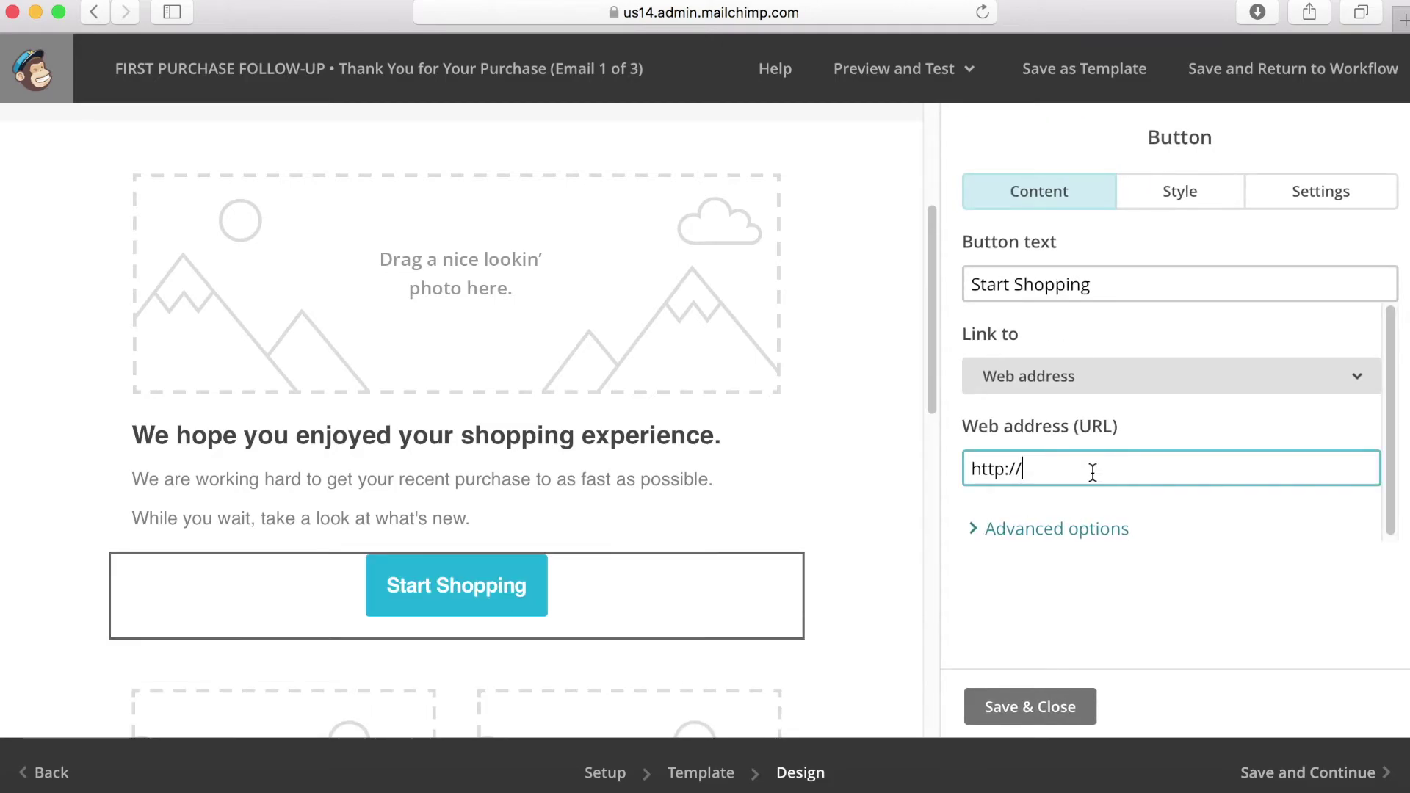
pyautogui.press('super+a')
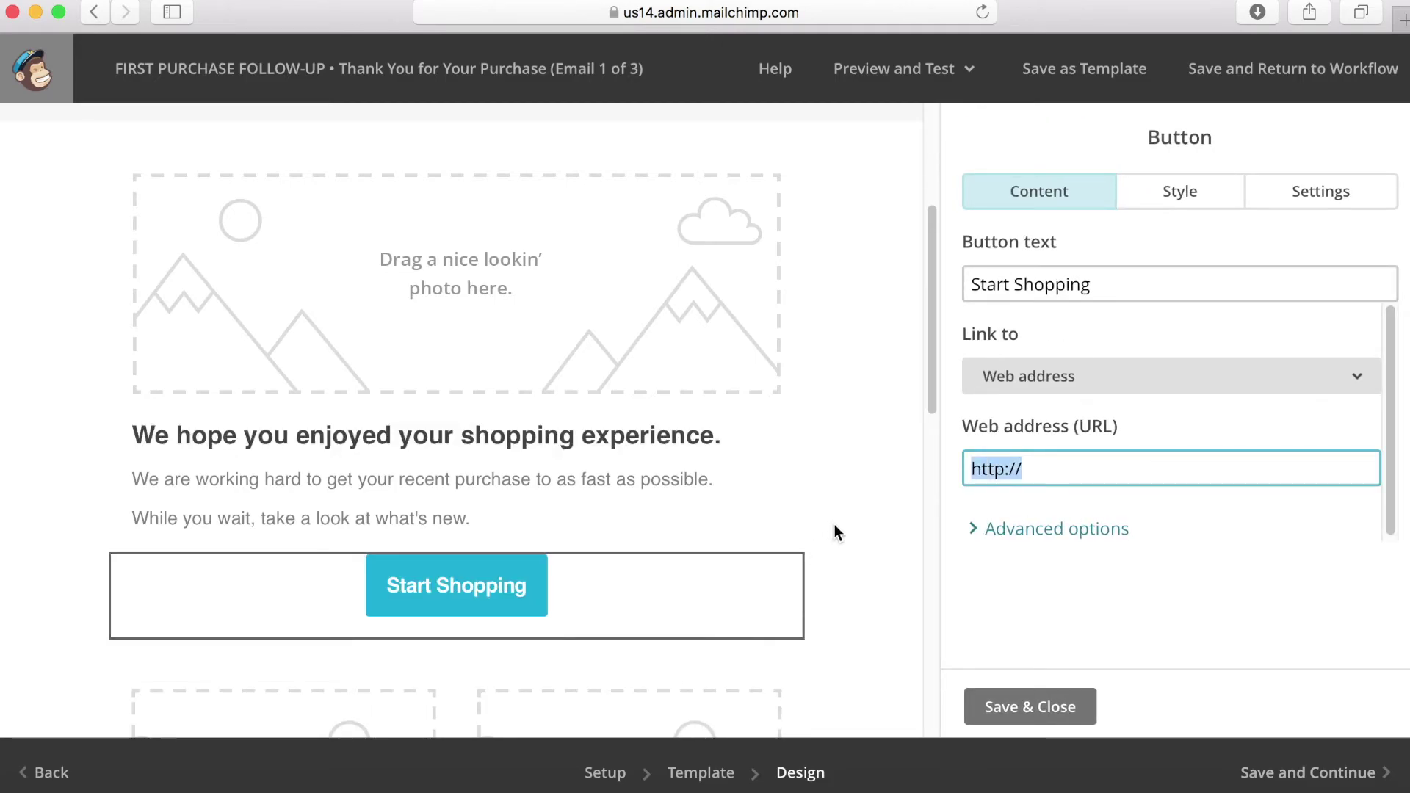
pyautogui.scroll(-3, 835, 531)
pyautogui.scroll(-10, 833, 532)
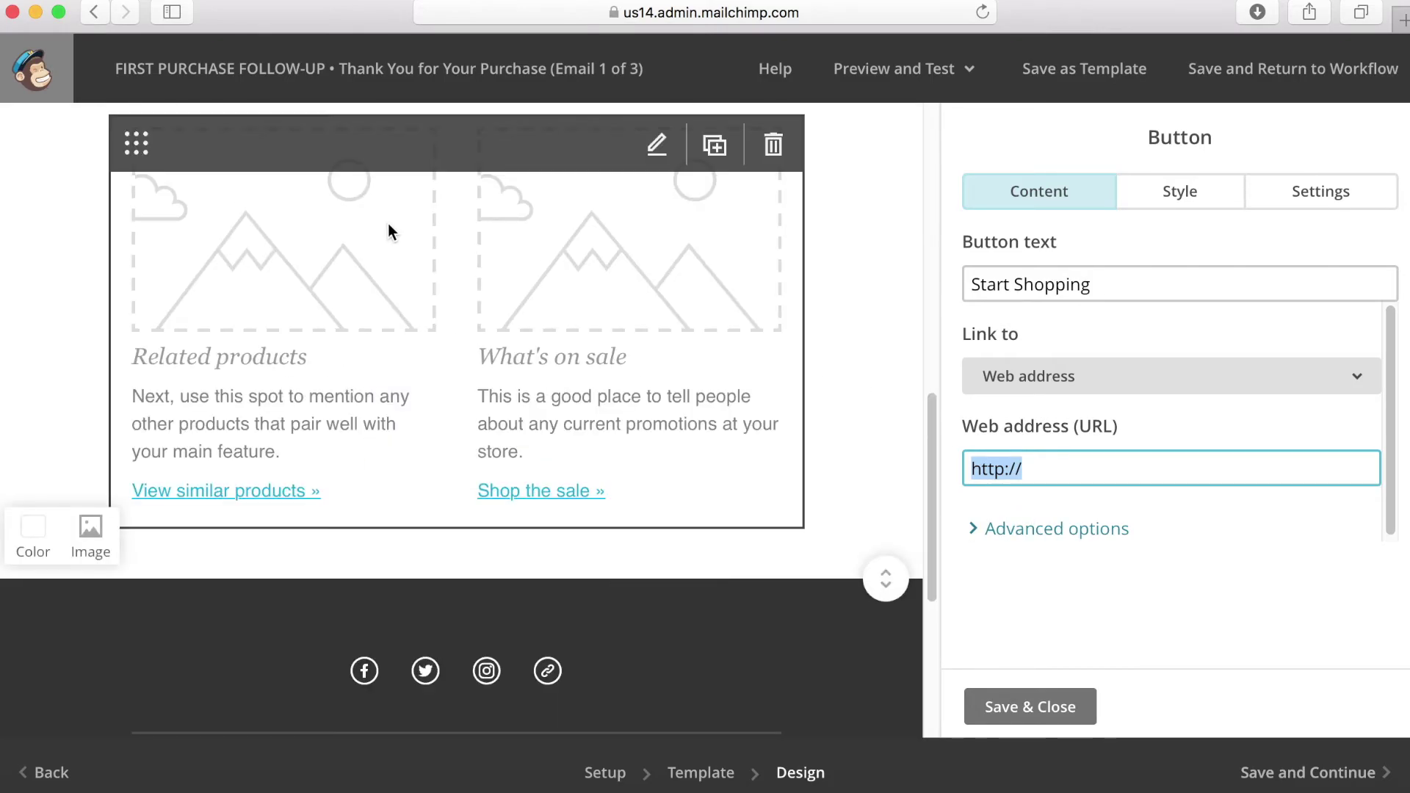
pyautogui.scroll(1, 531, 275)
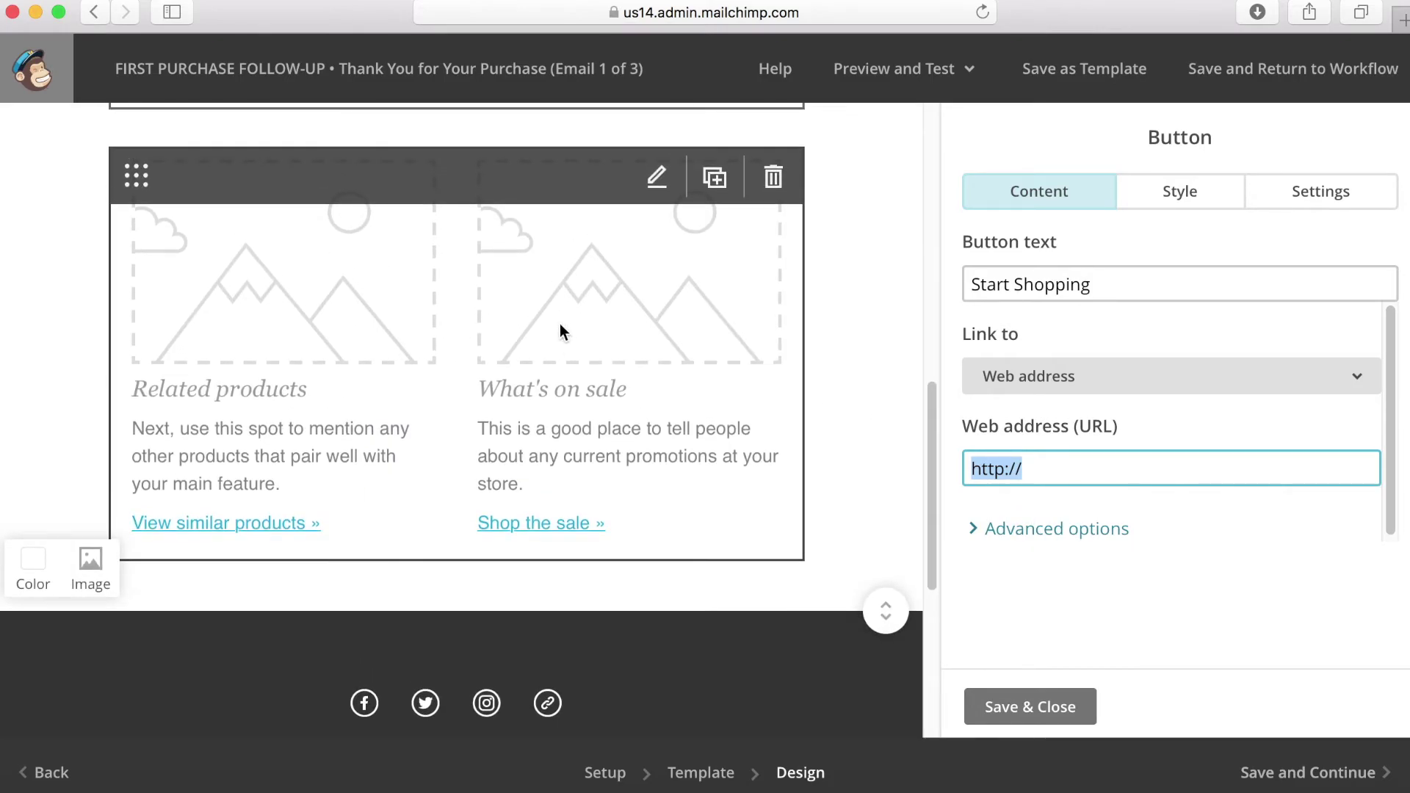
pyautogui.scroll(1, 578, 348)
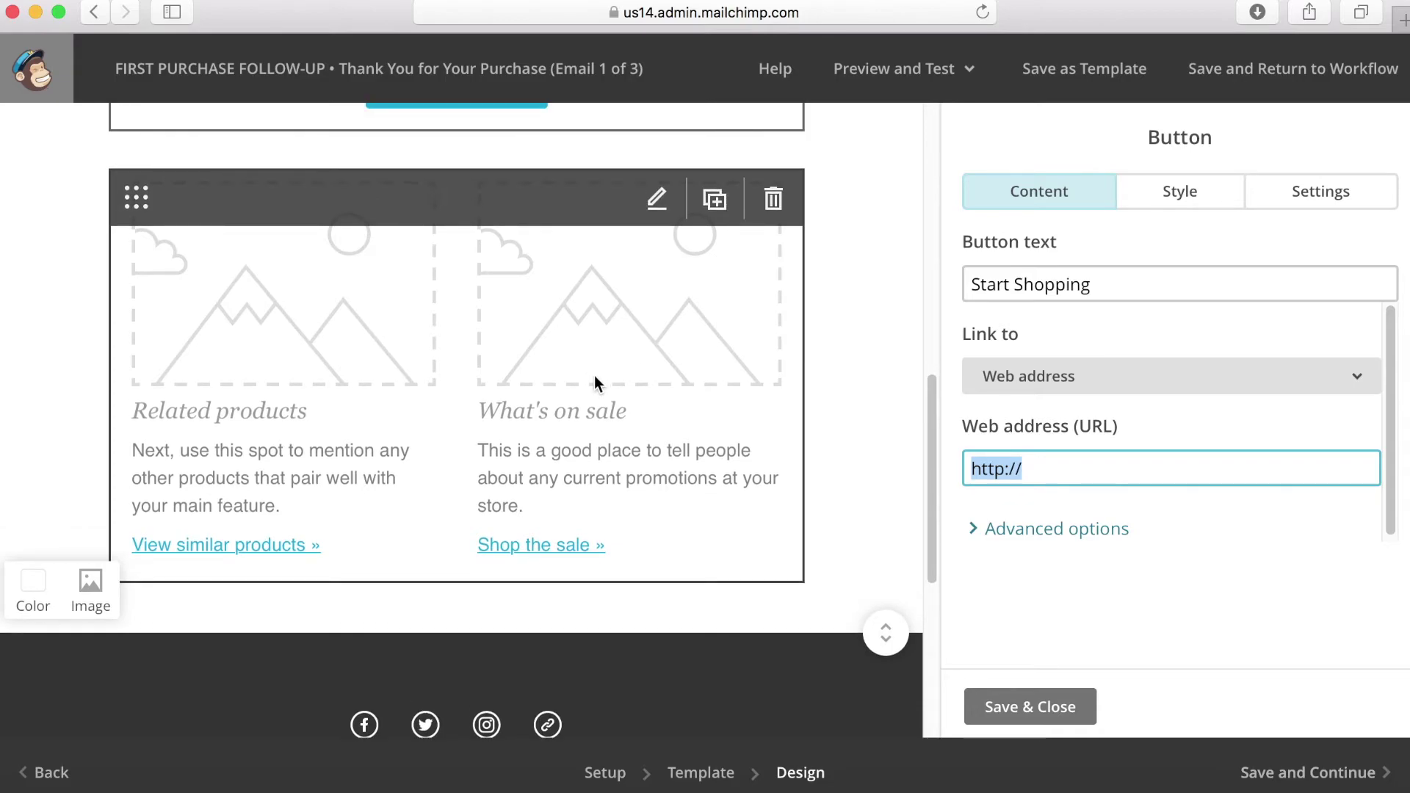
pyautogui.scroll(1, 269, 348)
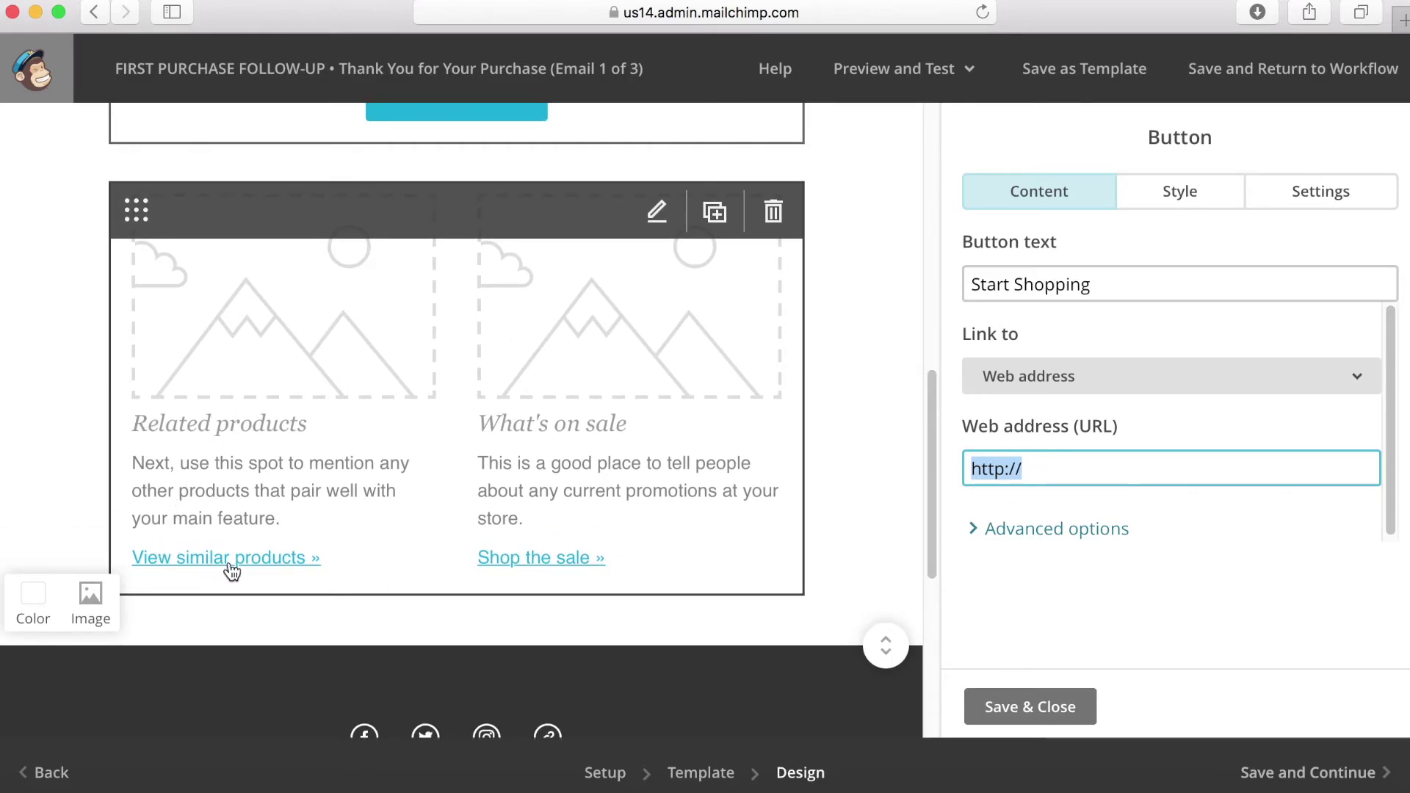
# Retitle the right-hand 'What's on sale' caption to 'Shop Scarves'
pyautogui.click(462, 518)
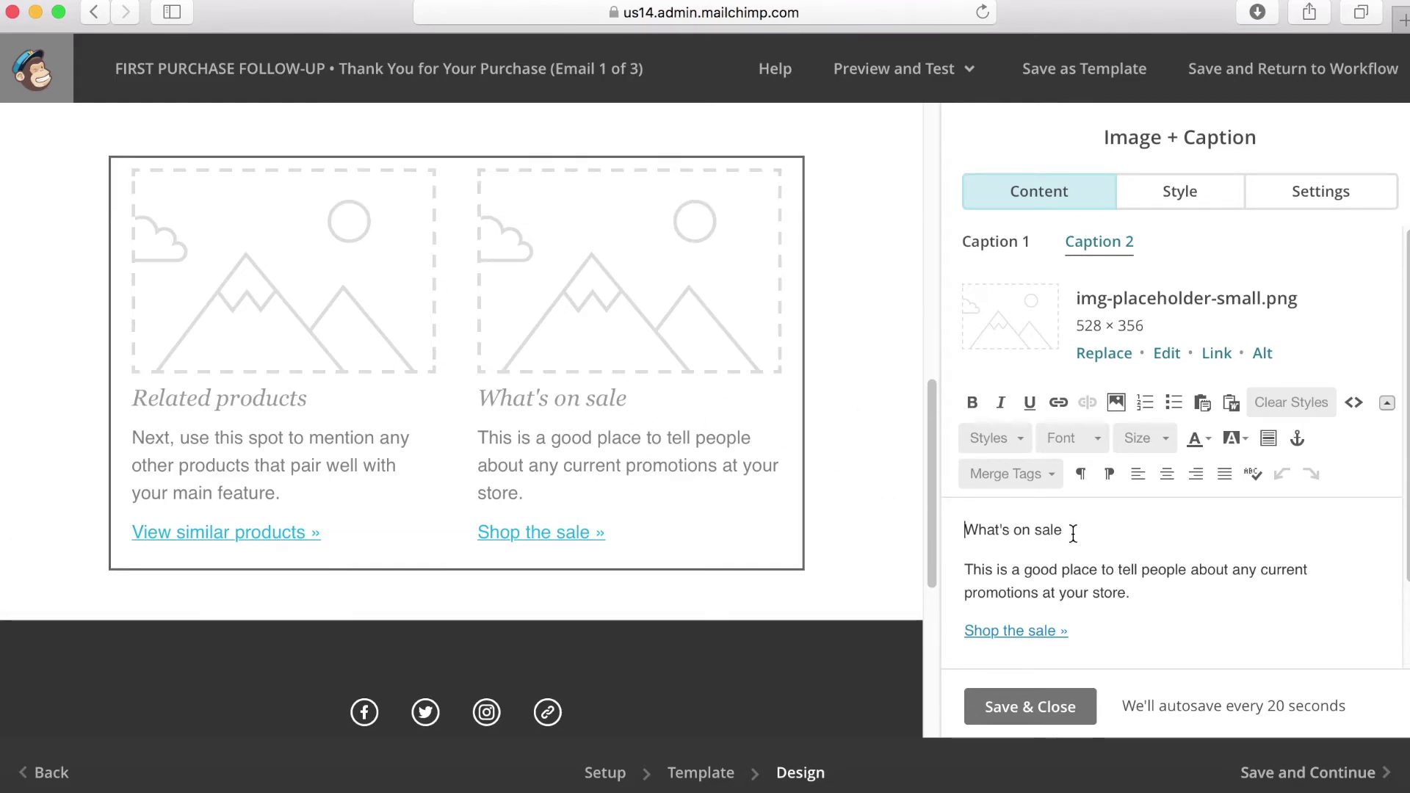
pyautogui.moveTo(1071, 529); pyautogui.dragTo(947, 524)
pyautogui.write('Sh')
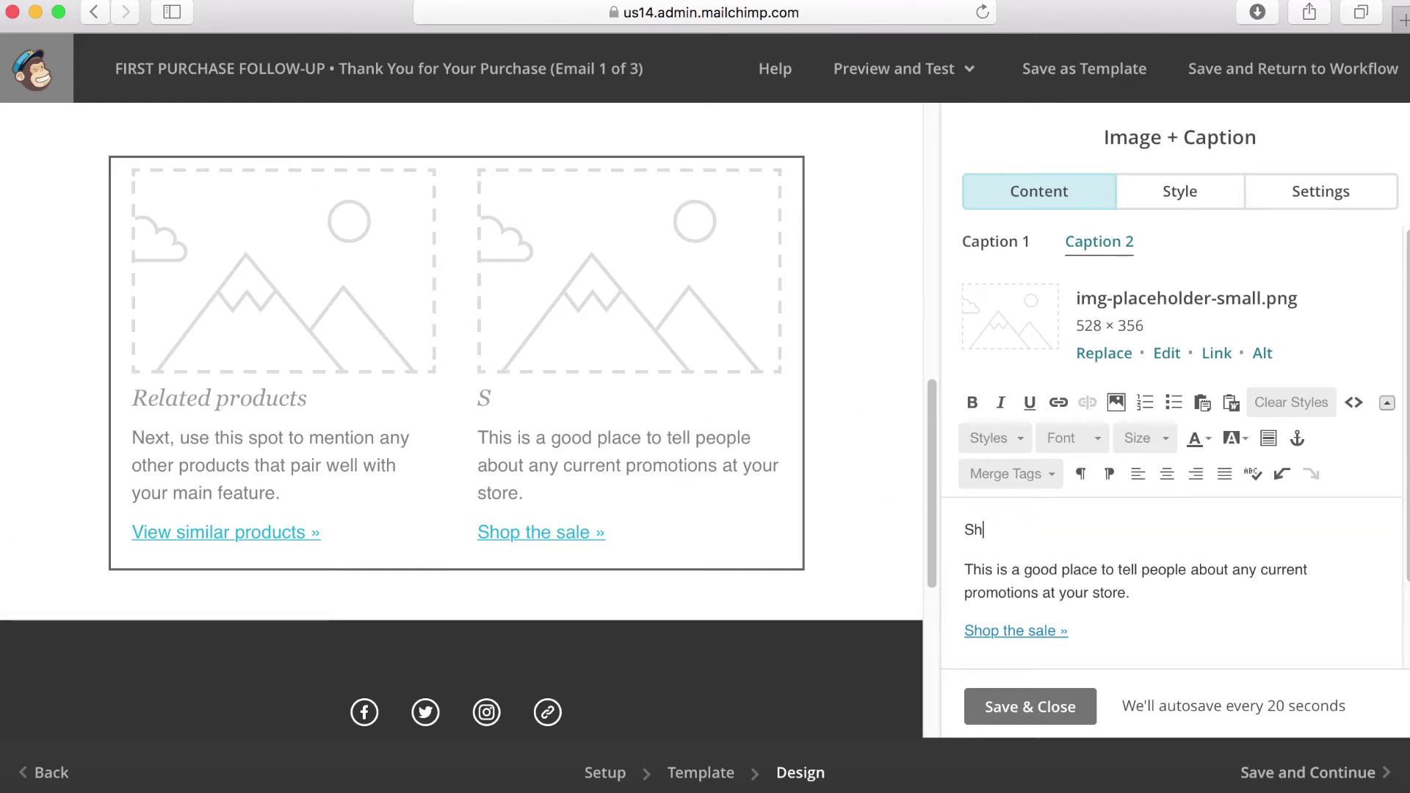
pyautogui.write('op Scarves')
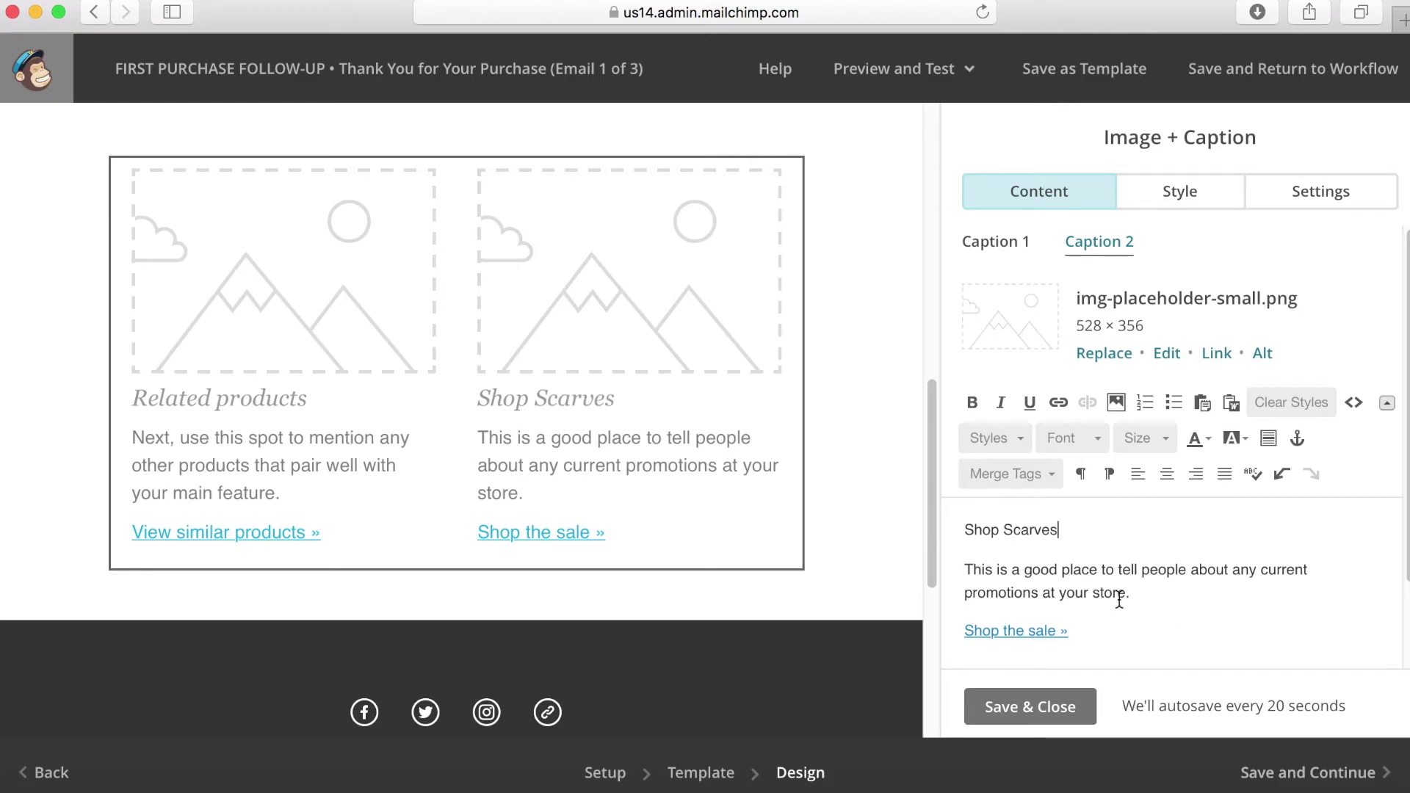
pyautogui.moveTo(1119, 594); pyautogui.dragTo(963, 580)
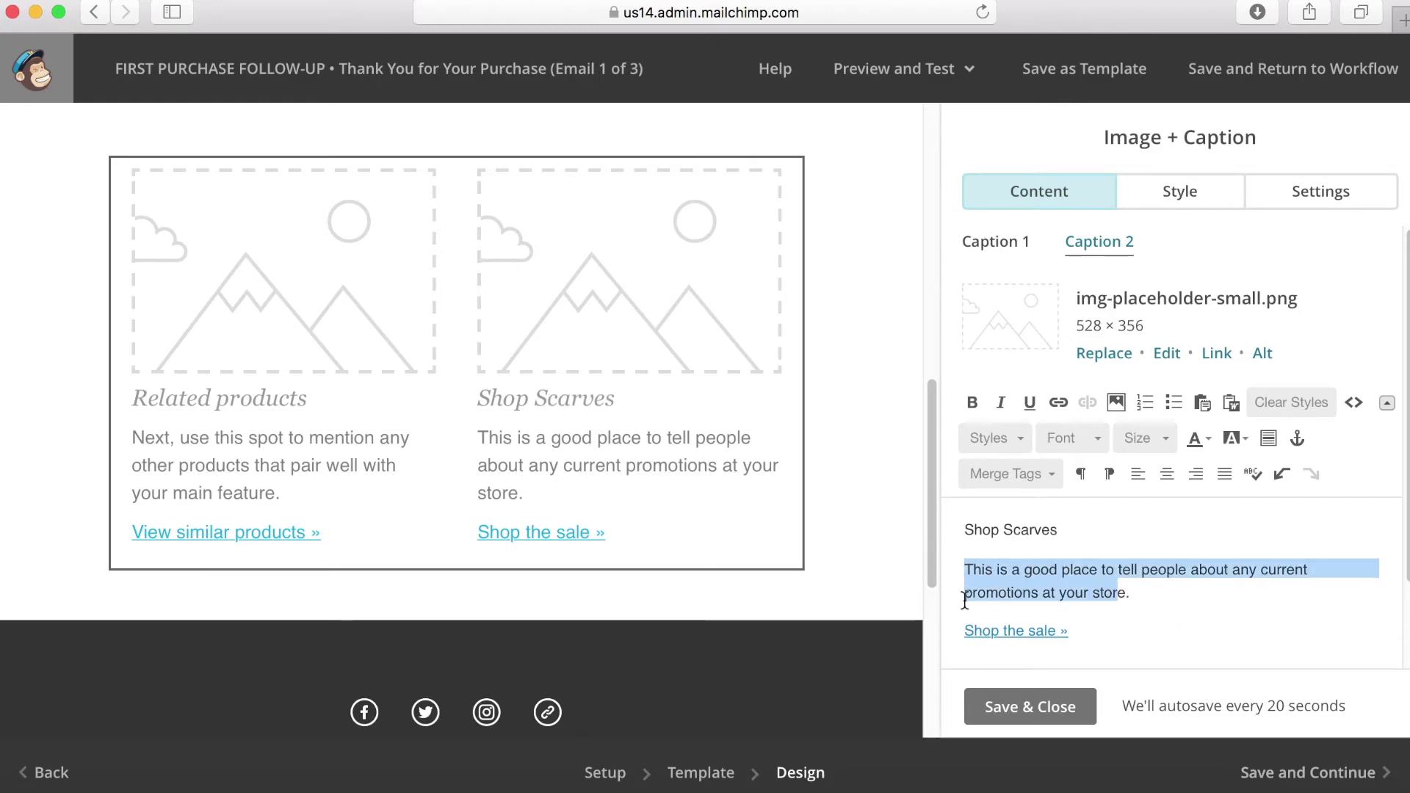
pyautogui.moveTo(1086, 638); pyautogui.dragTo(961, 627)
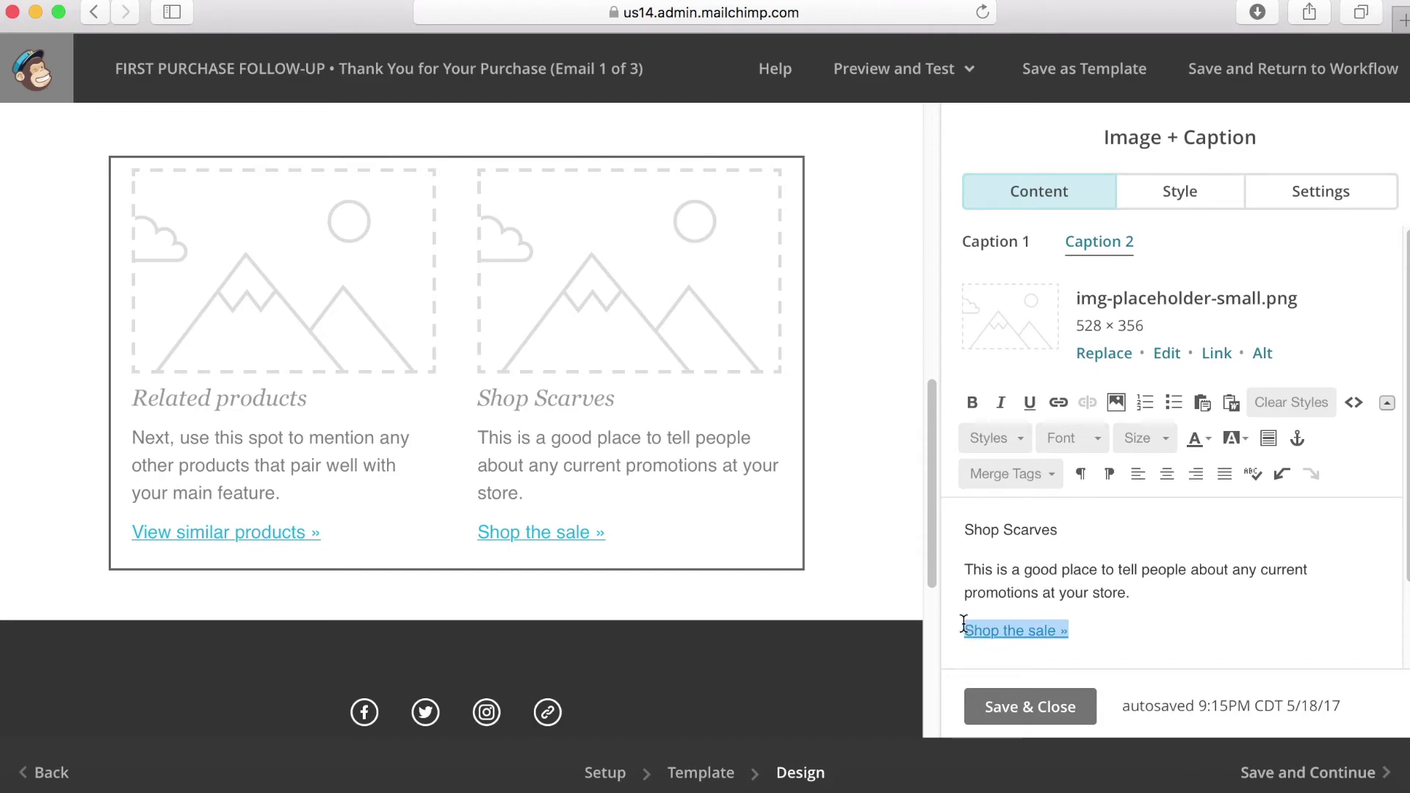
pyautogui.click(1058, 403)
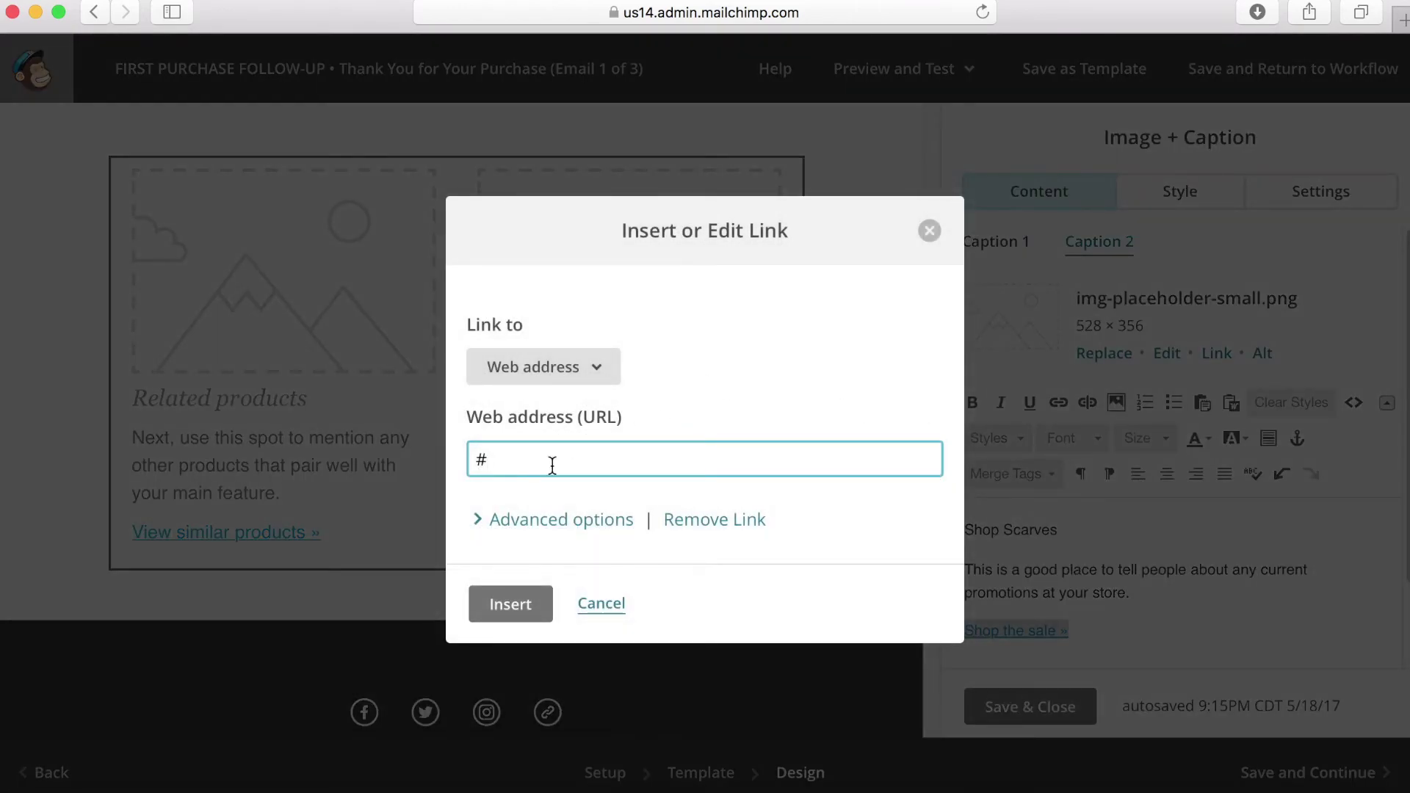
pyautogui.click(930, 230)
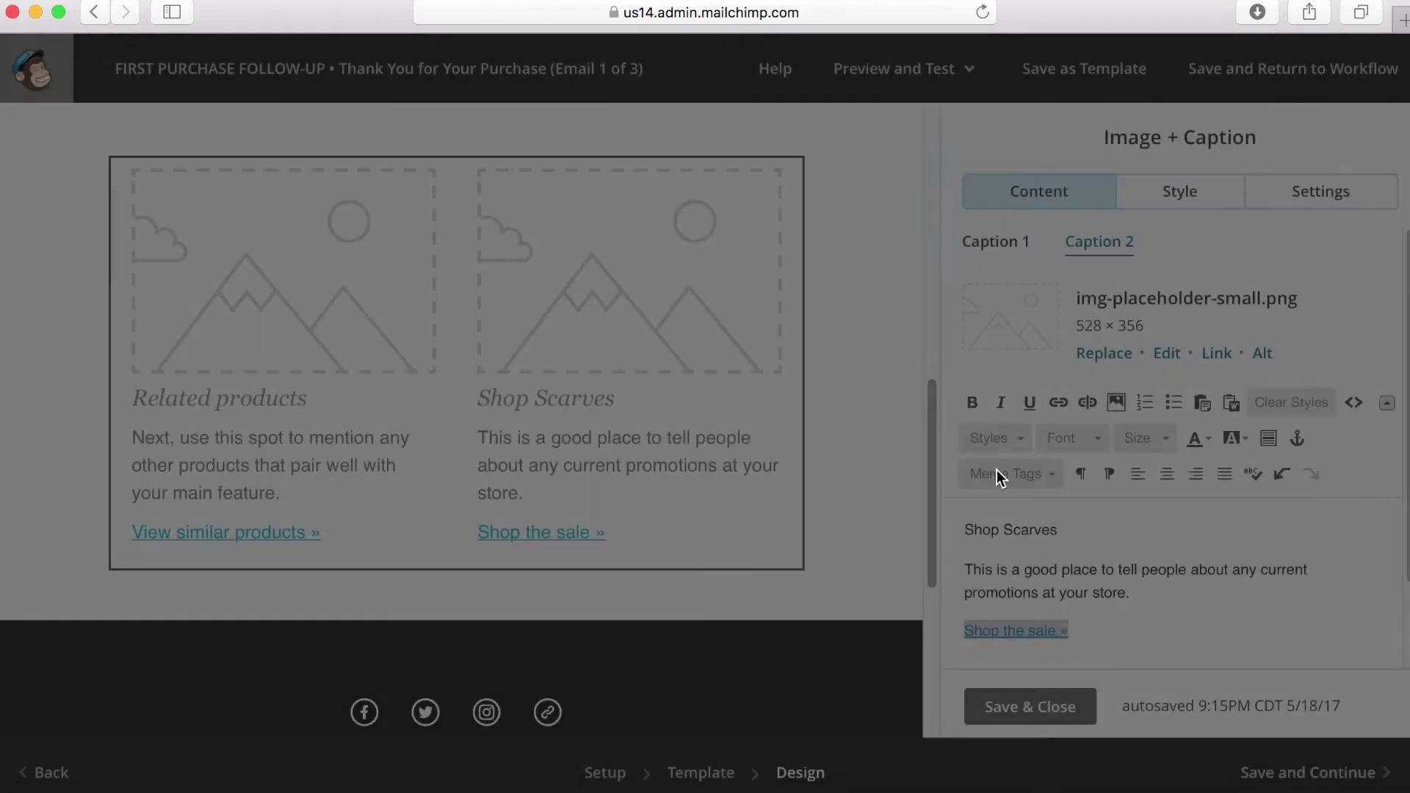
# Retitle the 'Related products' caption to 'Shop Hats' and save and close the block
pyautogui.click(998, 244)
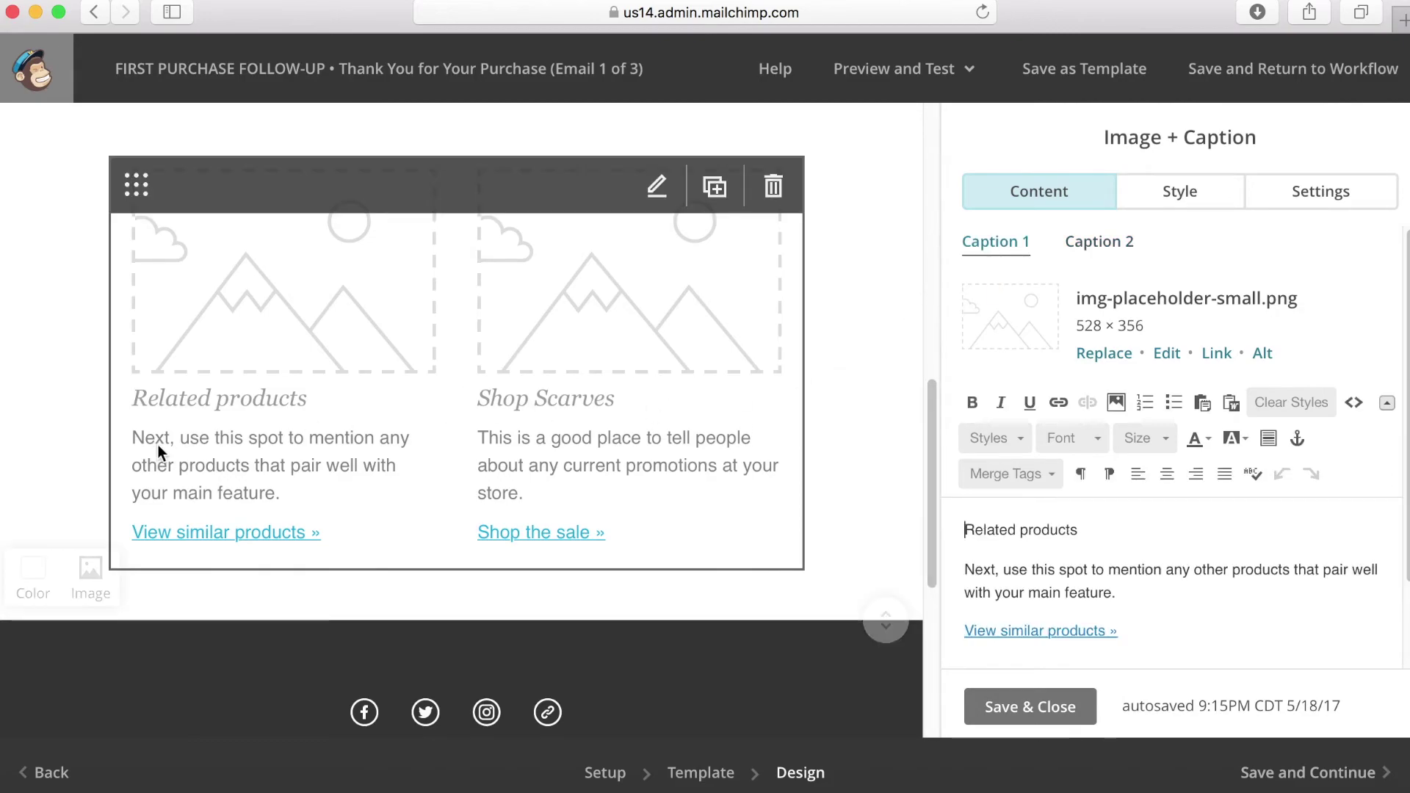
pyautogui.moveTo(1093, 534); pyautogui.dragTo(912, 530)
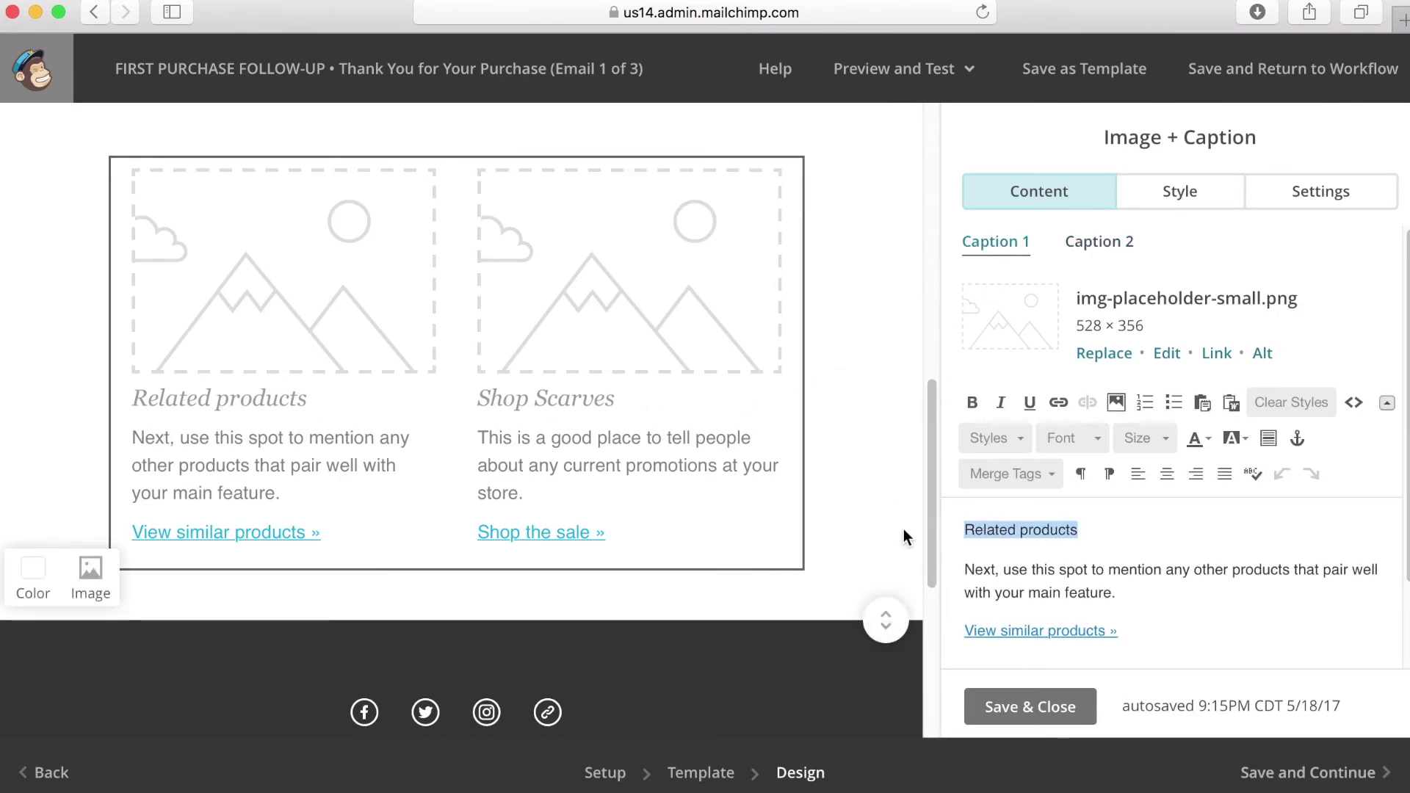
pyautogui.write('Shop Hsa')
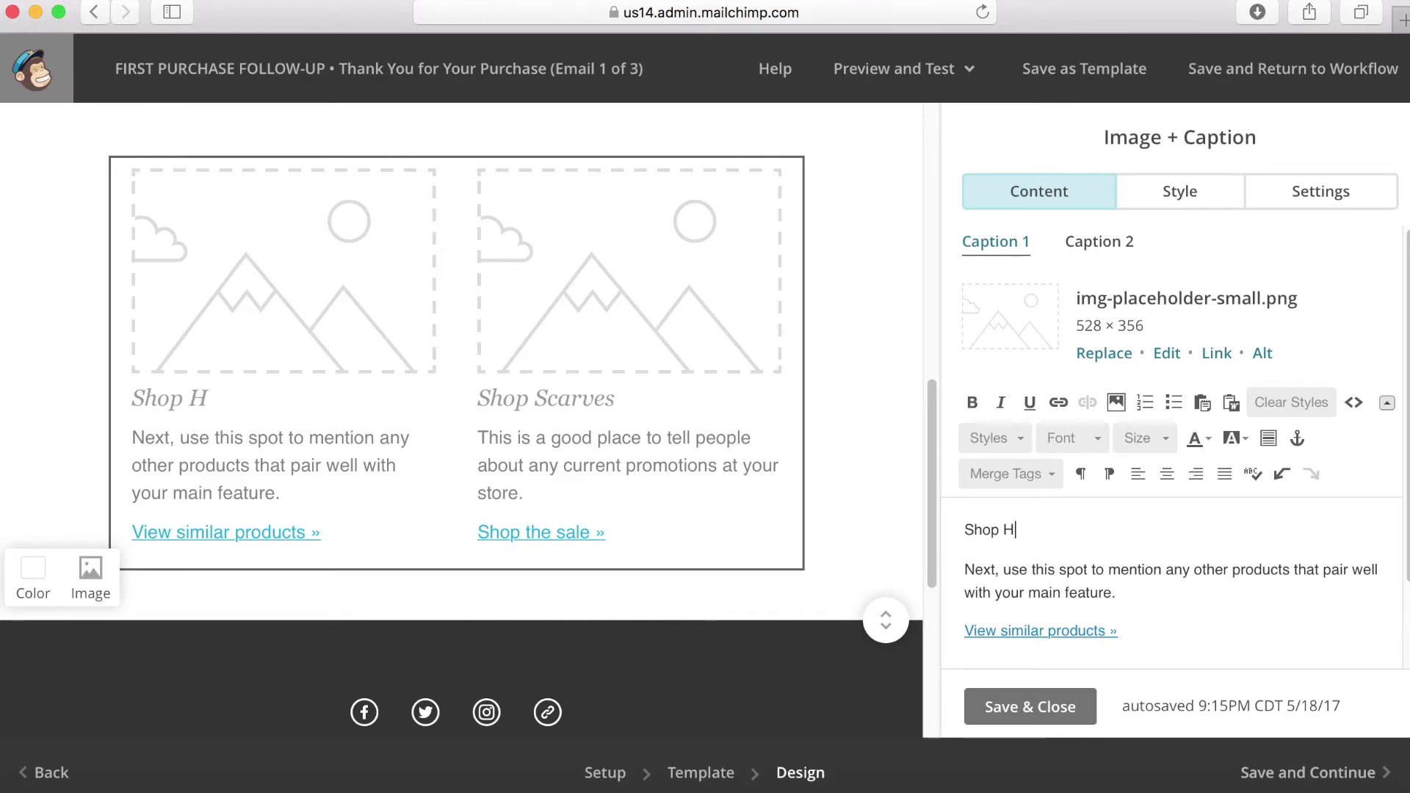
pyautogui.press('BackSpace')
pyautogui.press('BackSpace')
pyautogui.write('ats')
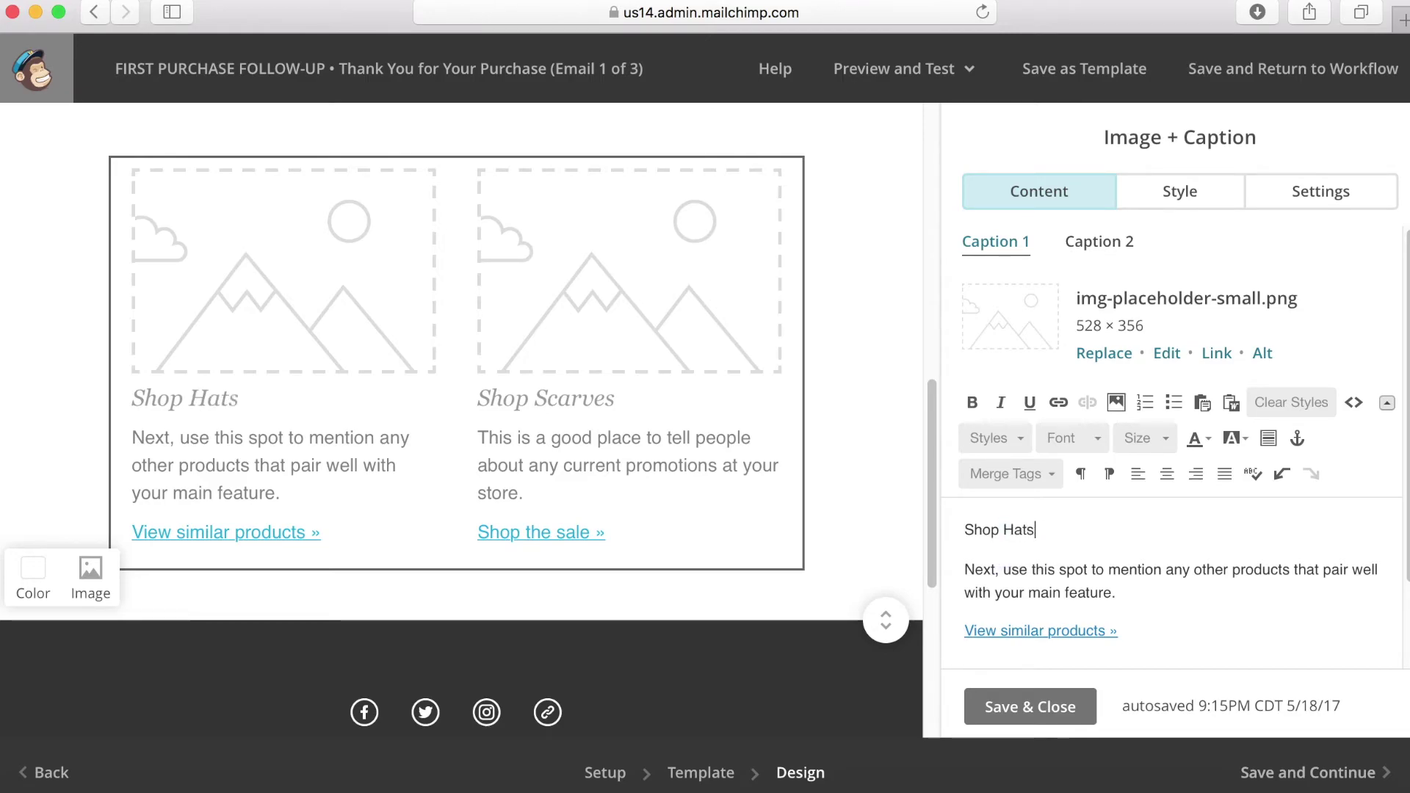
pyautogui.click(1031, 625)
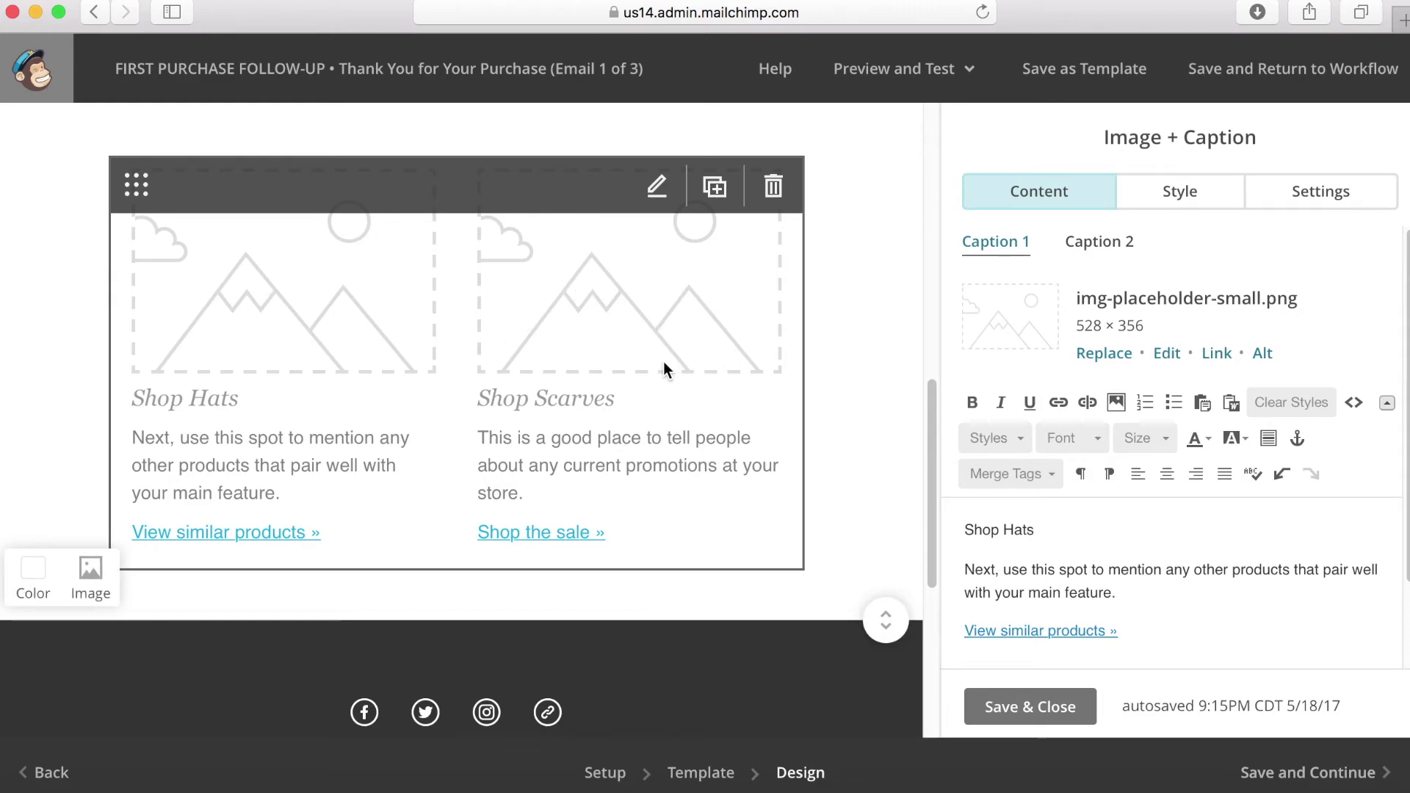
pyautogui.click(1074, 717)
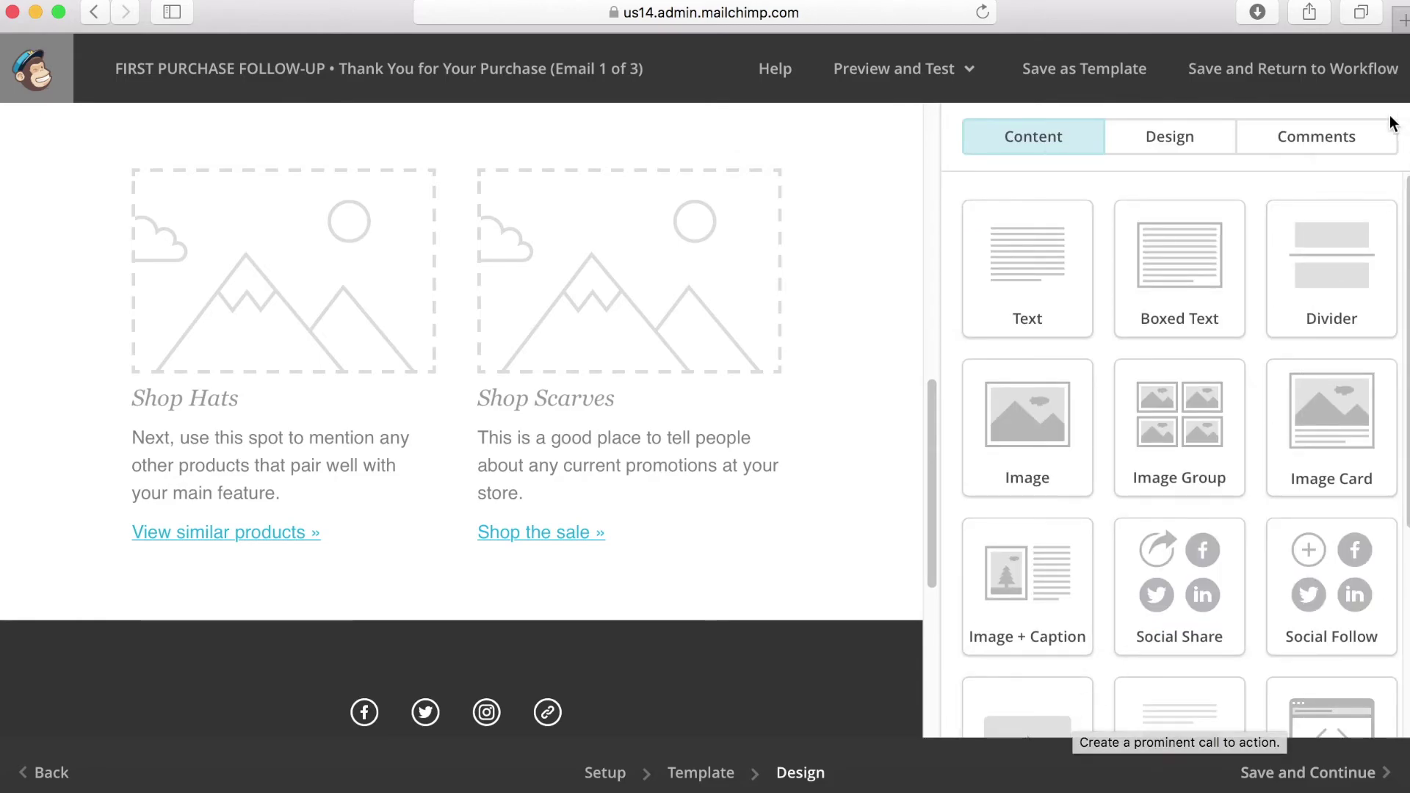
# Save the Thank You design, review each email's trigger, and edit the second email's 10-day wait
pyautogui.click(1328, 776)
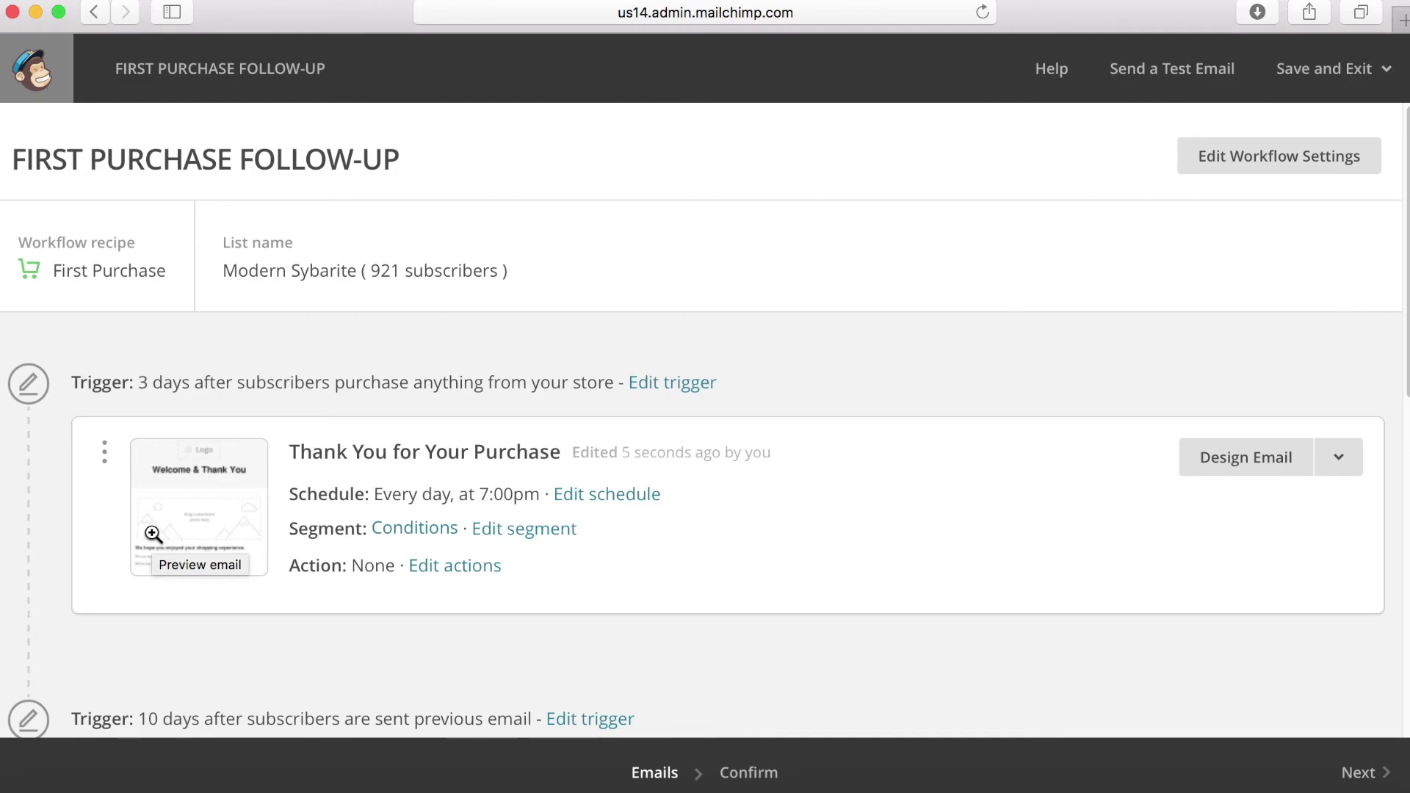
pyautogui.scroll(-5, 518, 390)
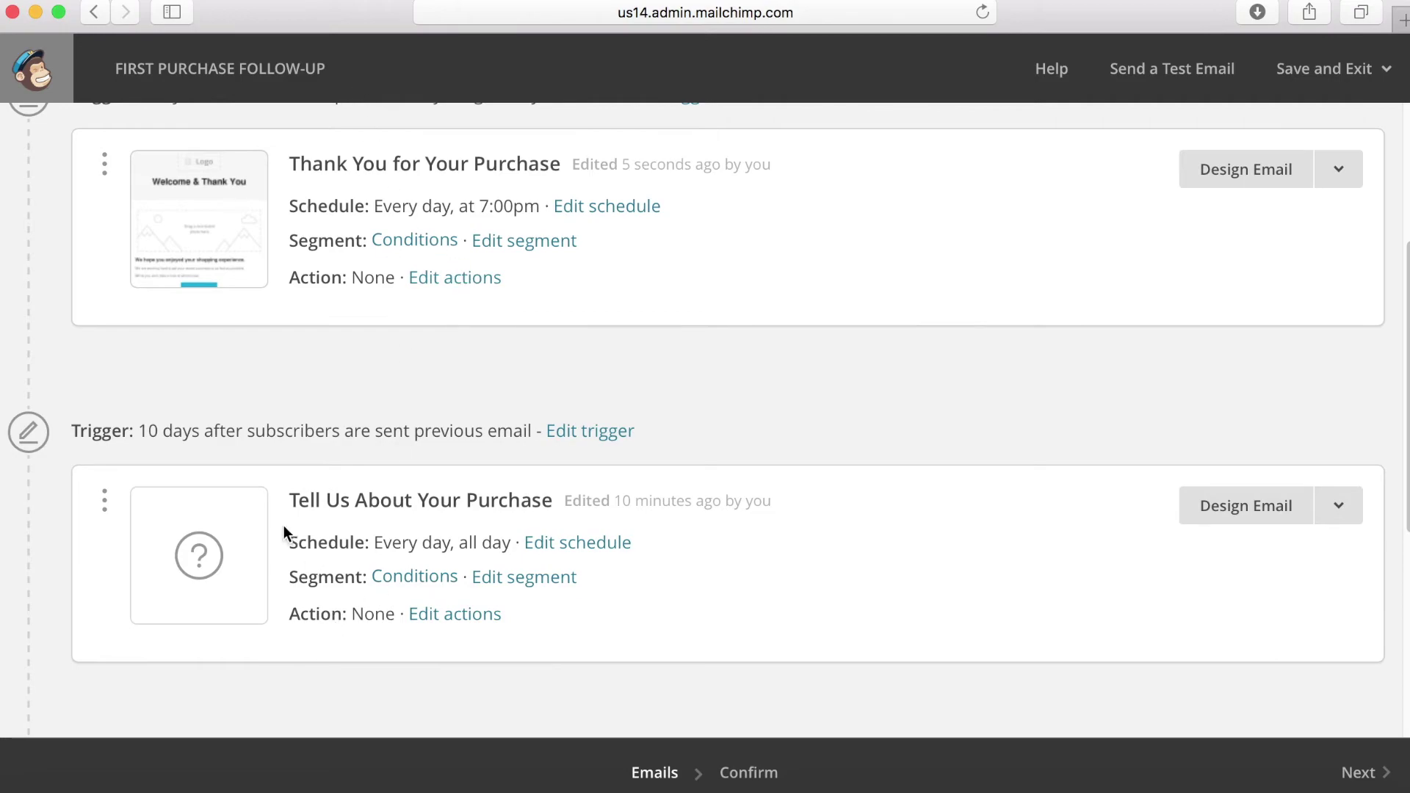
pyautogui.scroll(3, 329, 646)
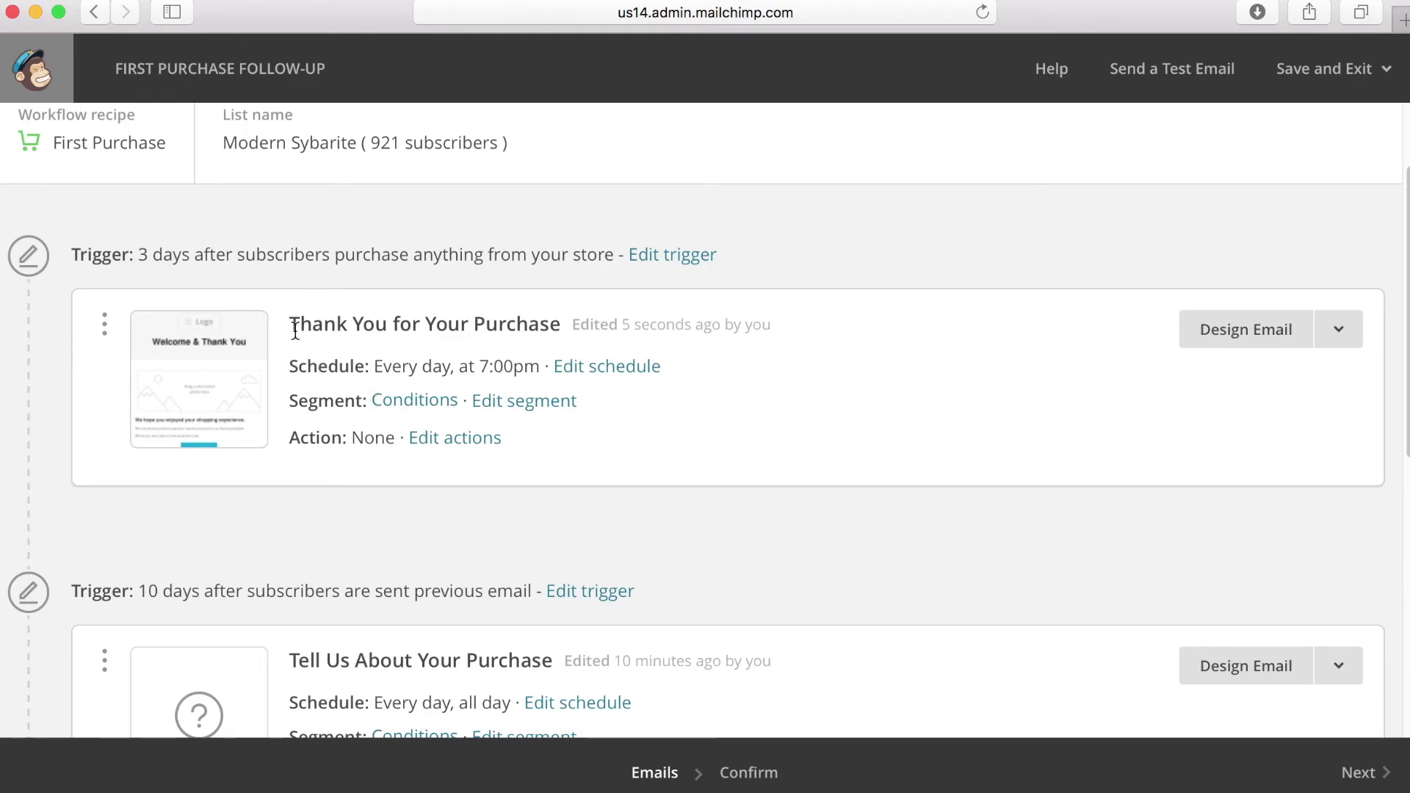
pyautogui.scroll(1, 323, 230)
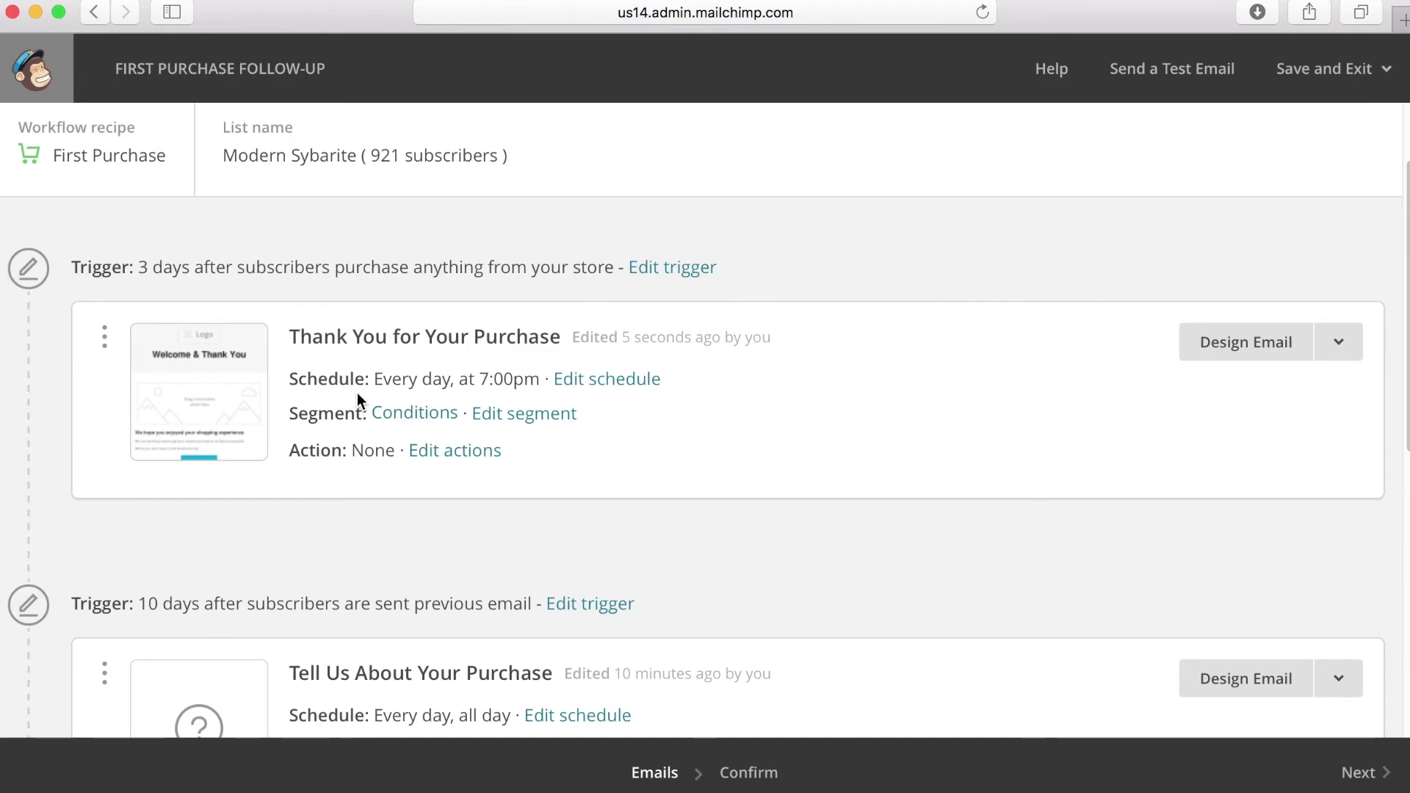
pyautogui.scroll(-3, 357, 393)
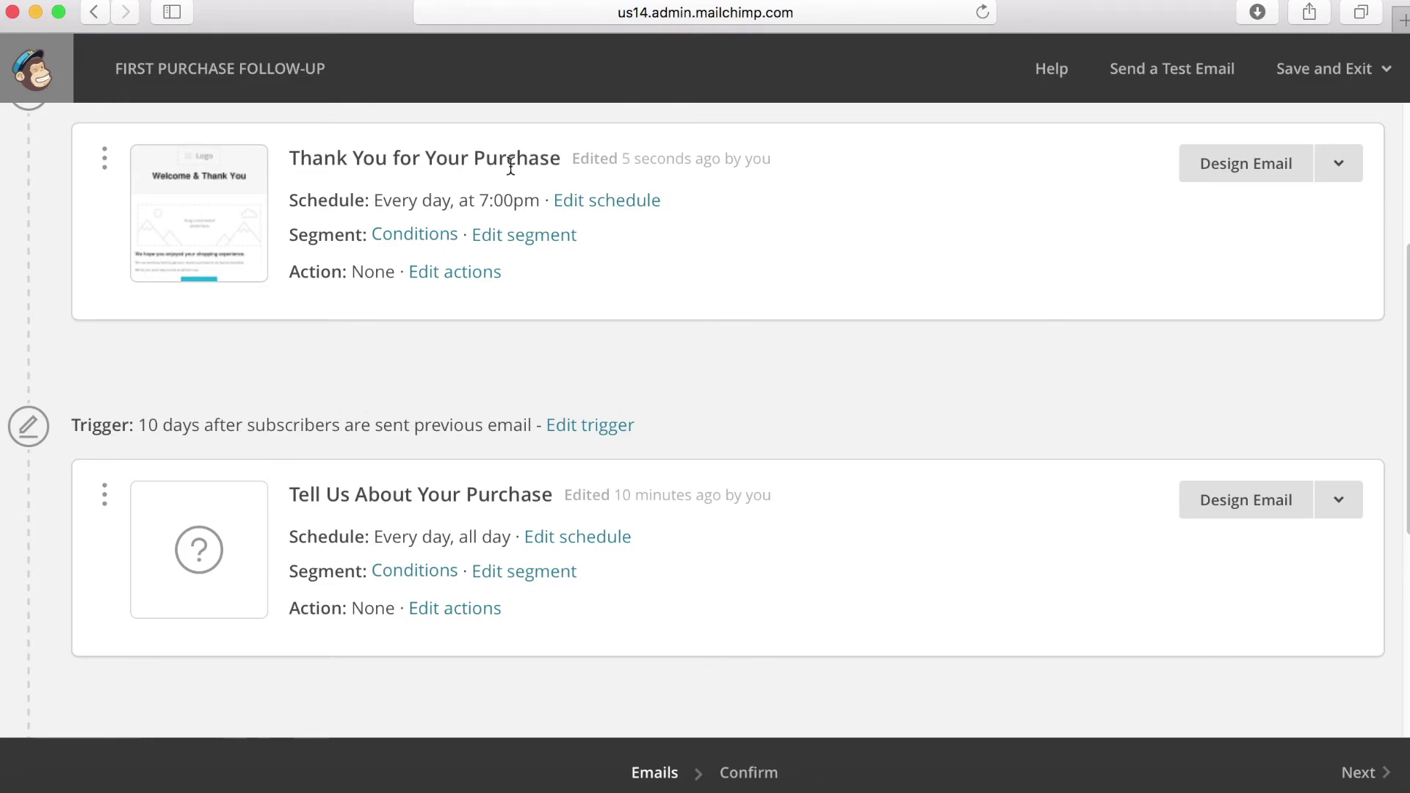
pyautogui.scroll(2, 448, 264)
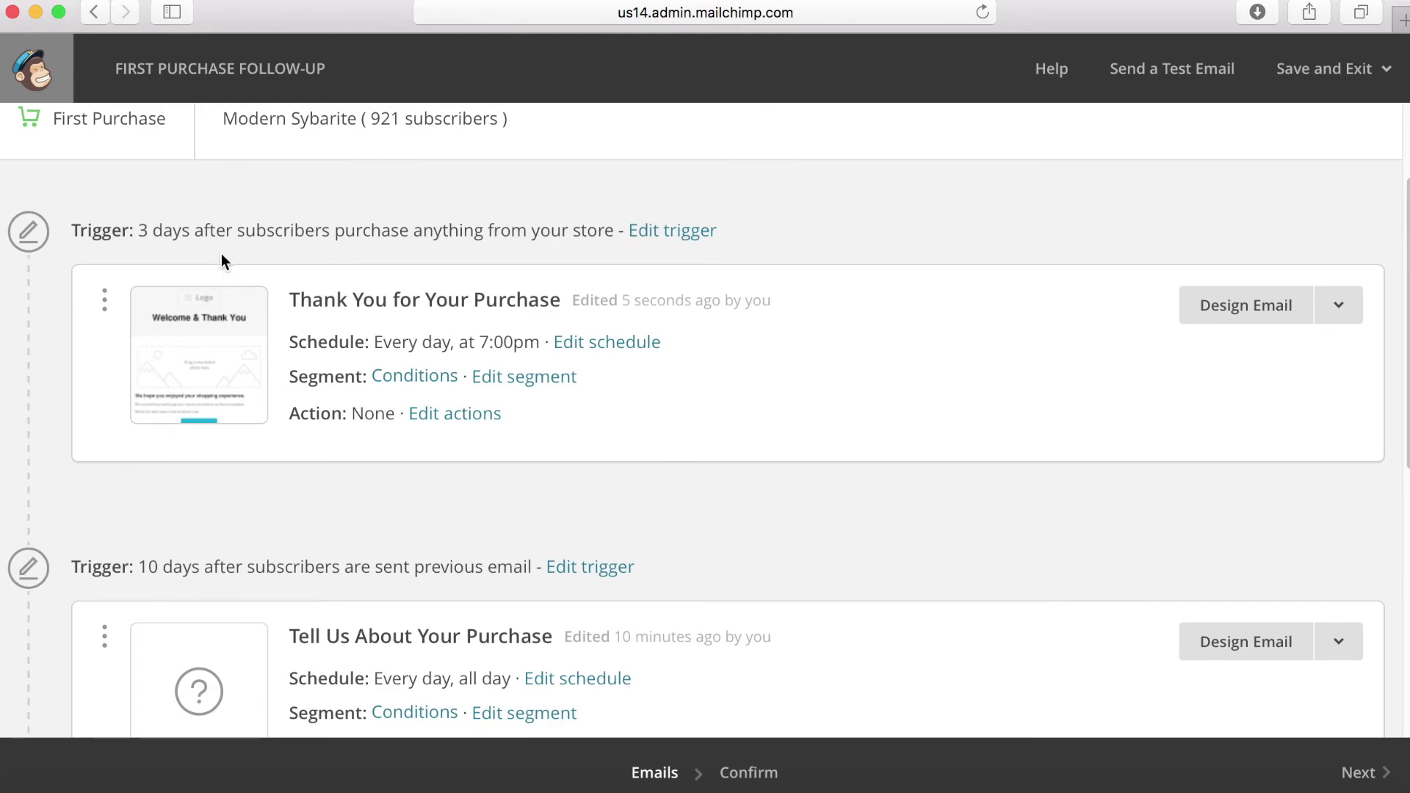
pyautogui.scroll(-5, 253, 395)
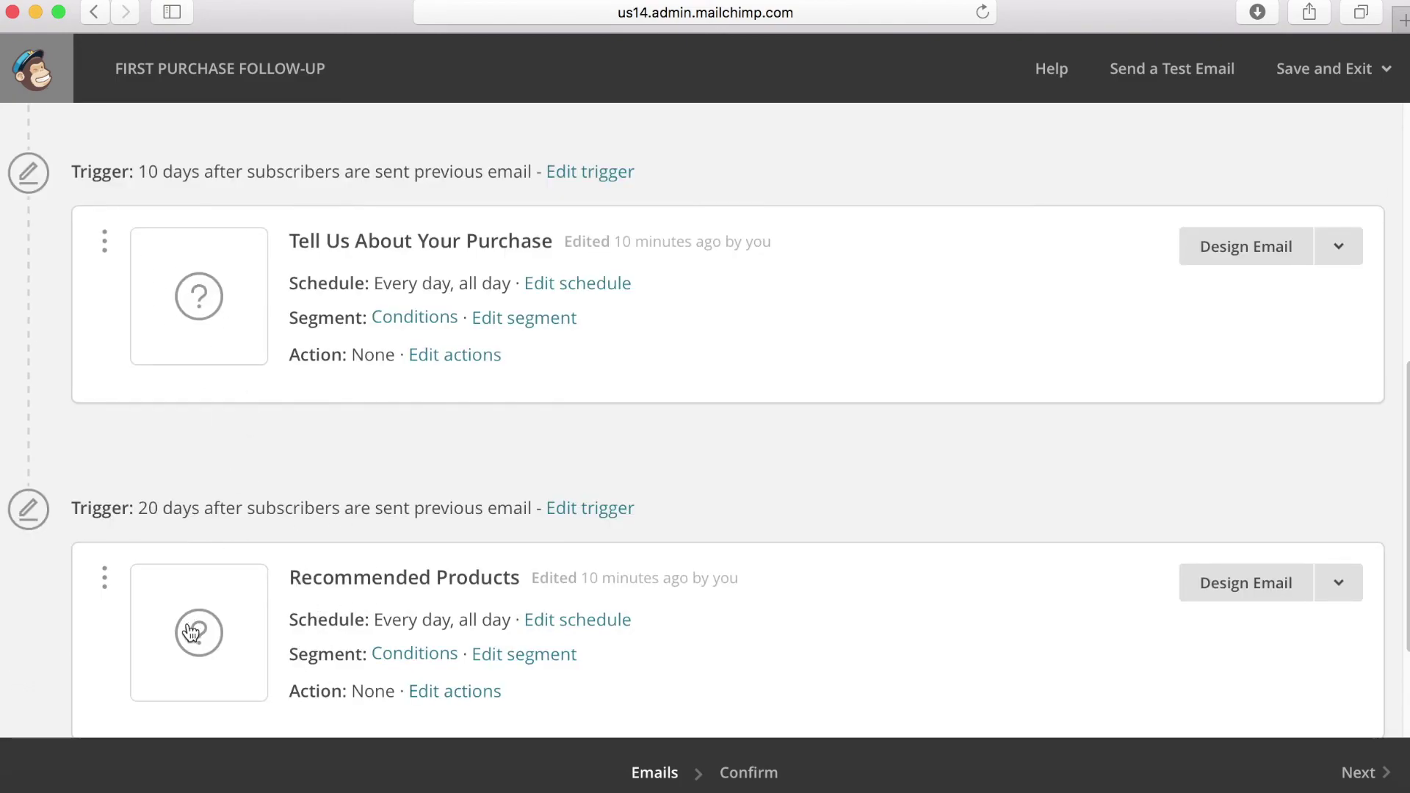
pyautogui.scroll(6, 809, 442)
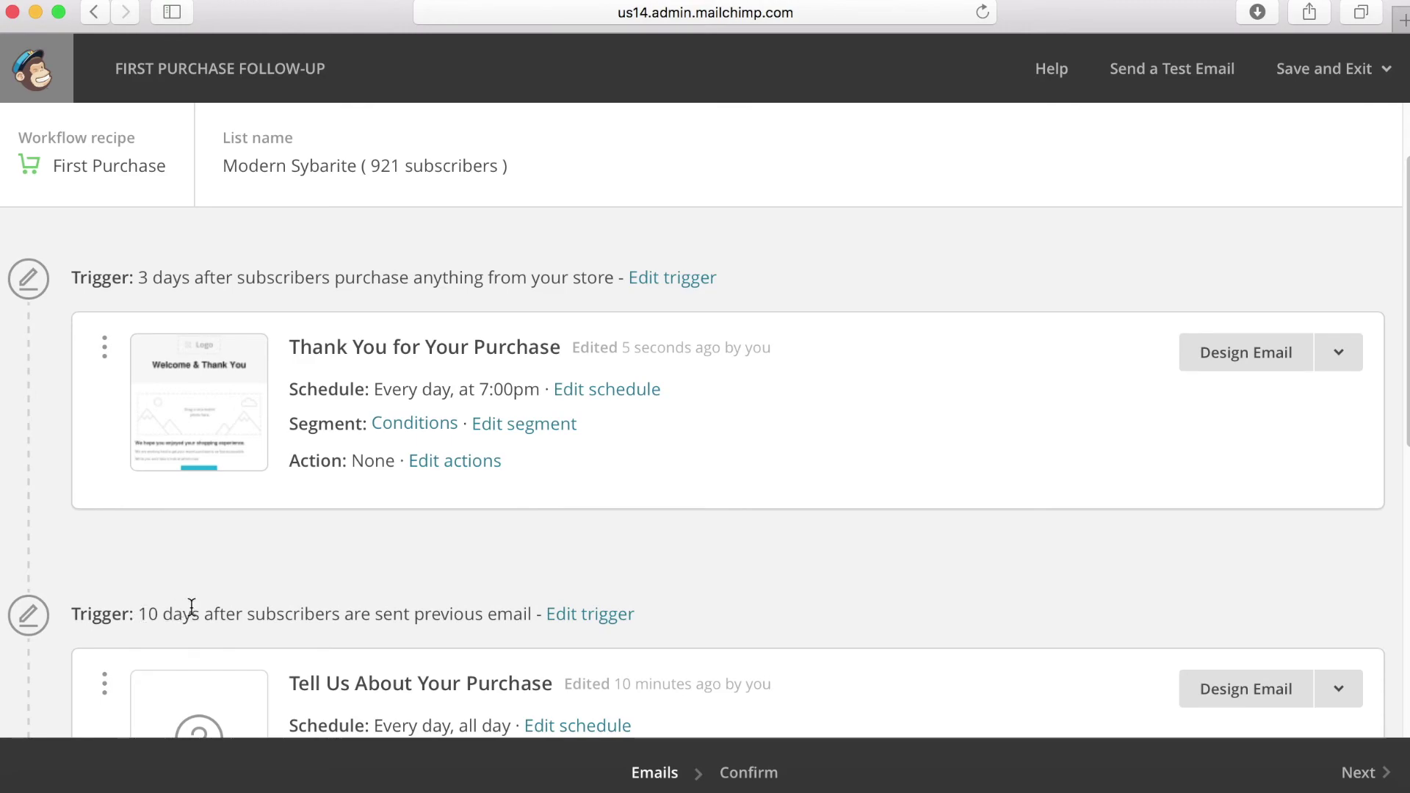
pyautogui.scroll(-2, 151, 628)
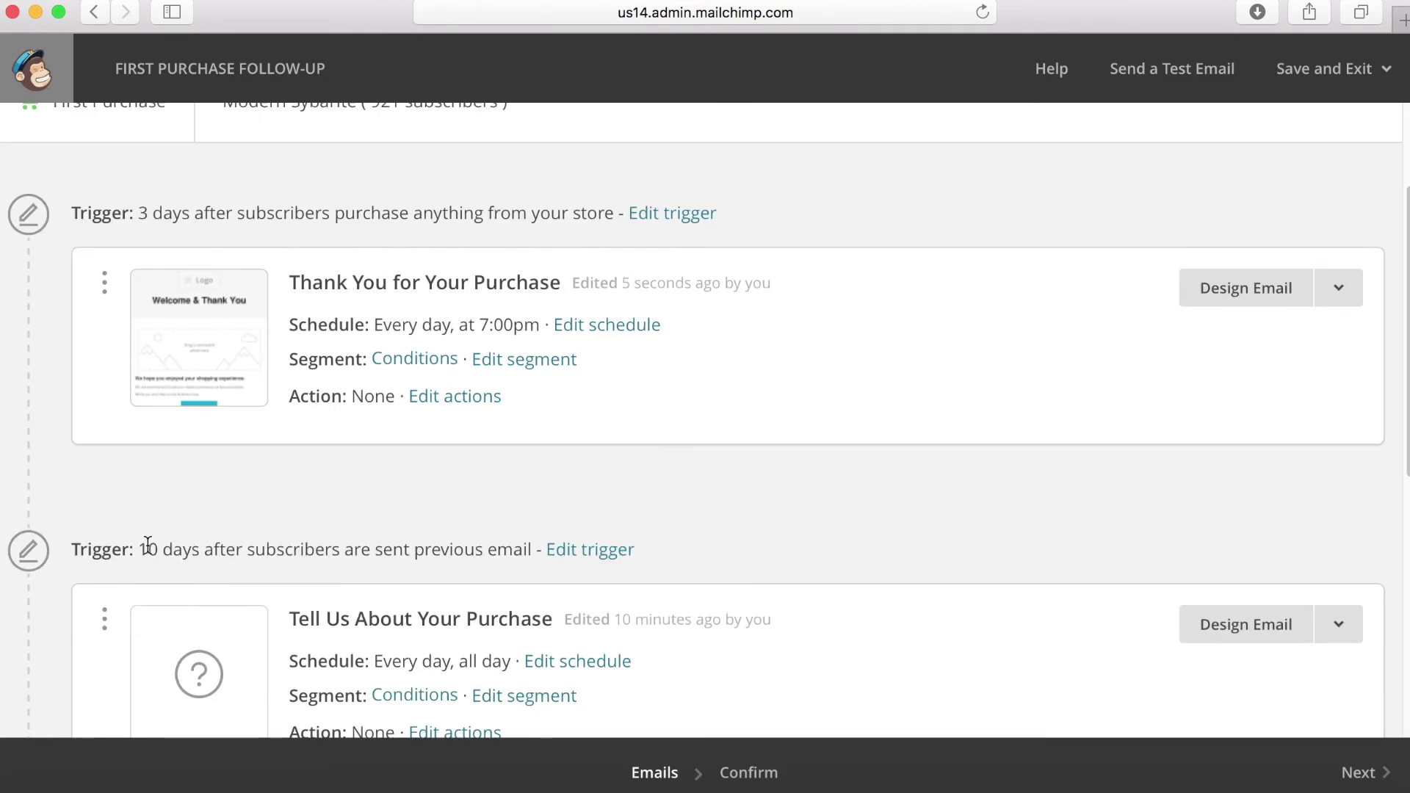
pyautogui.click(586, 552)
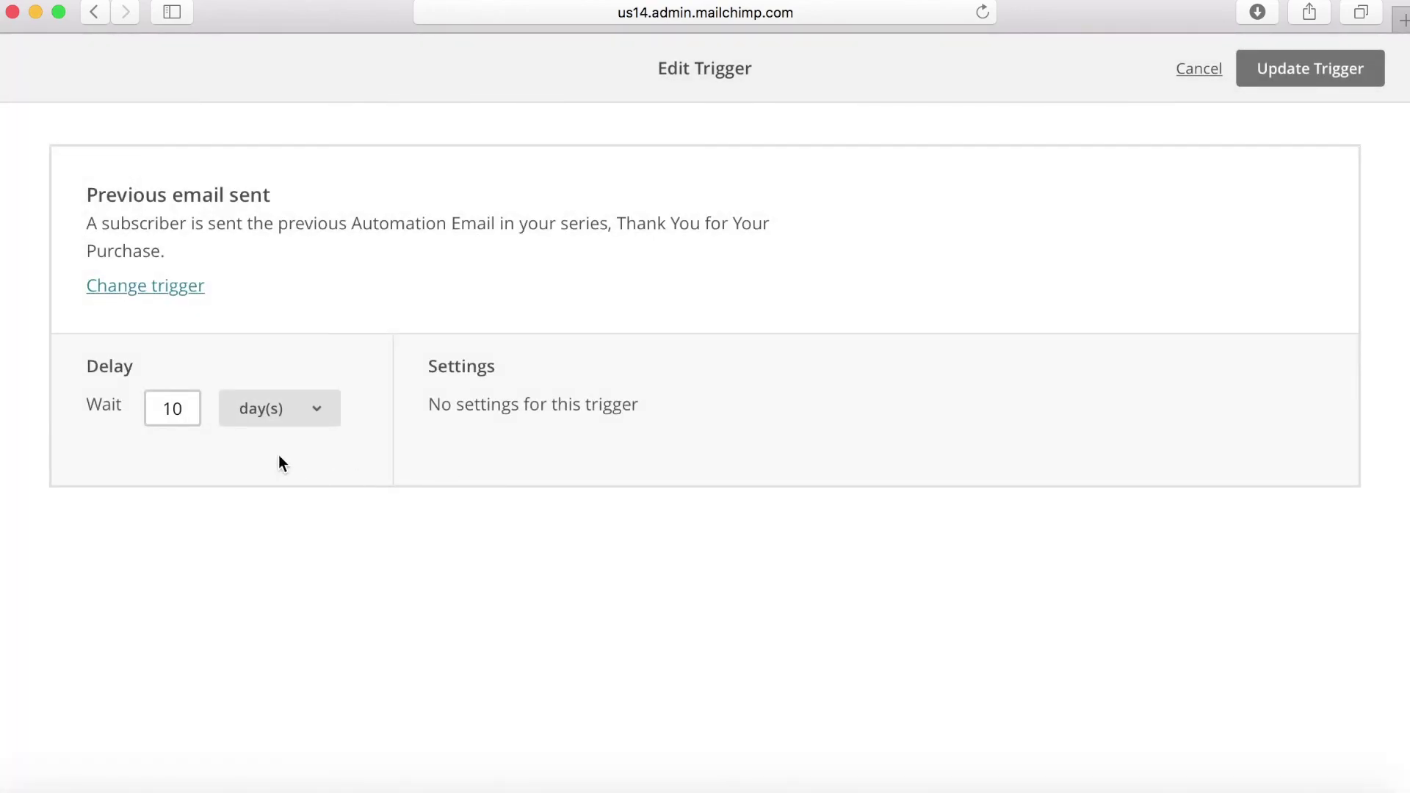
# Change the second email's trigger to 12 days after the previous email
pyautogui.moveTo(157, 408); pyautogui.dragTo(208, 420)
pyautogui.write('1')
pyautogui.click(1290, 77)
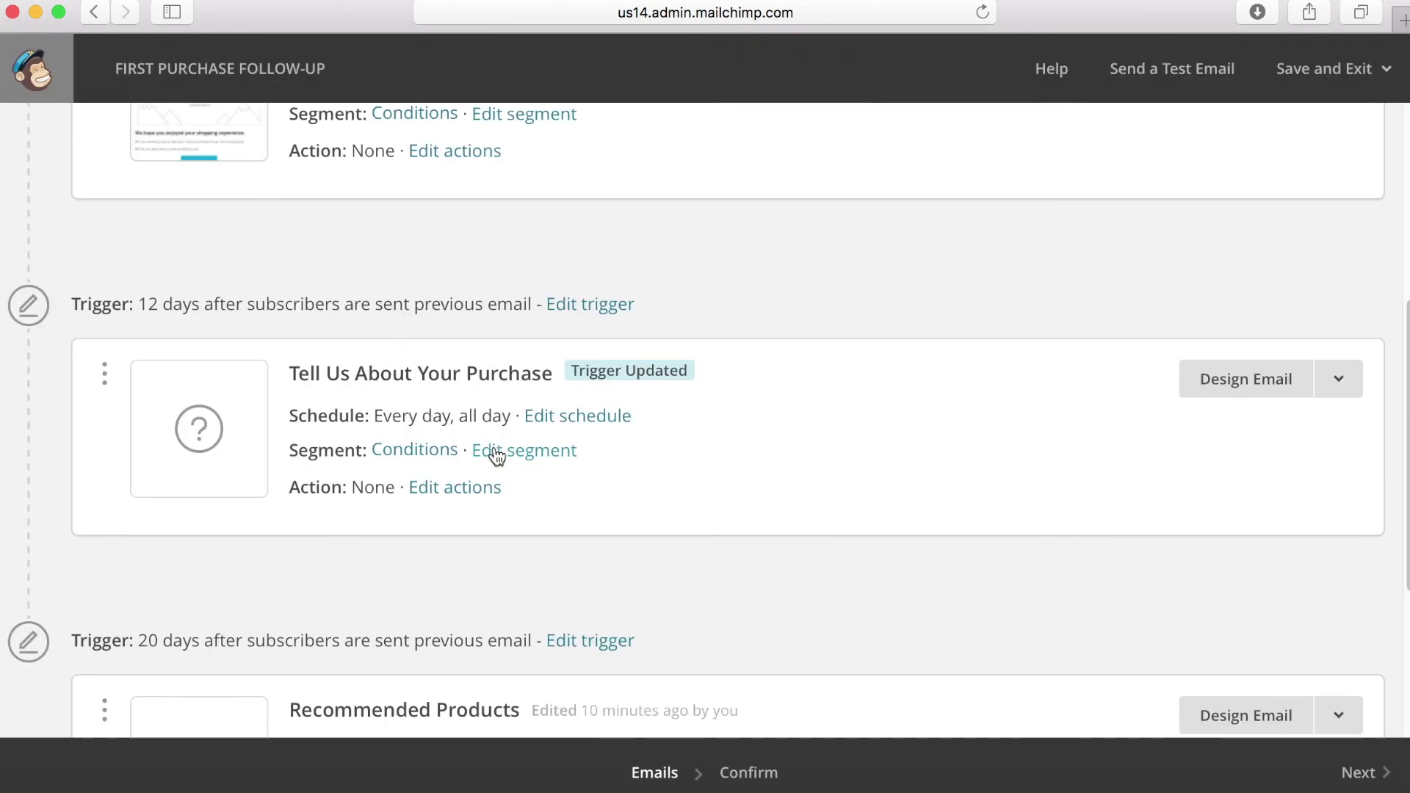
# Schedule Tell Us About Your Purchase to send every day at 7:00pm
pyautogui.click(547, 423)
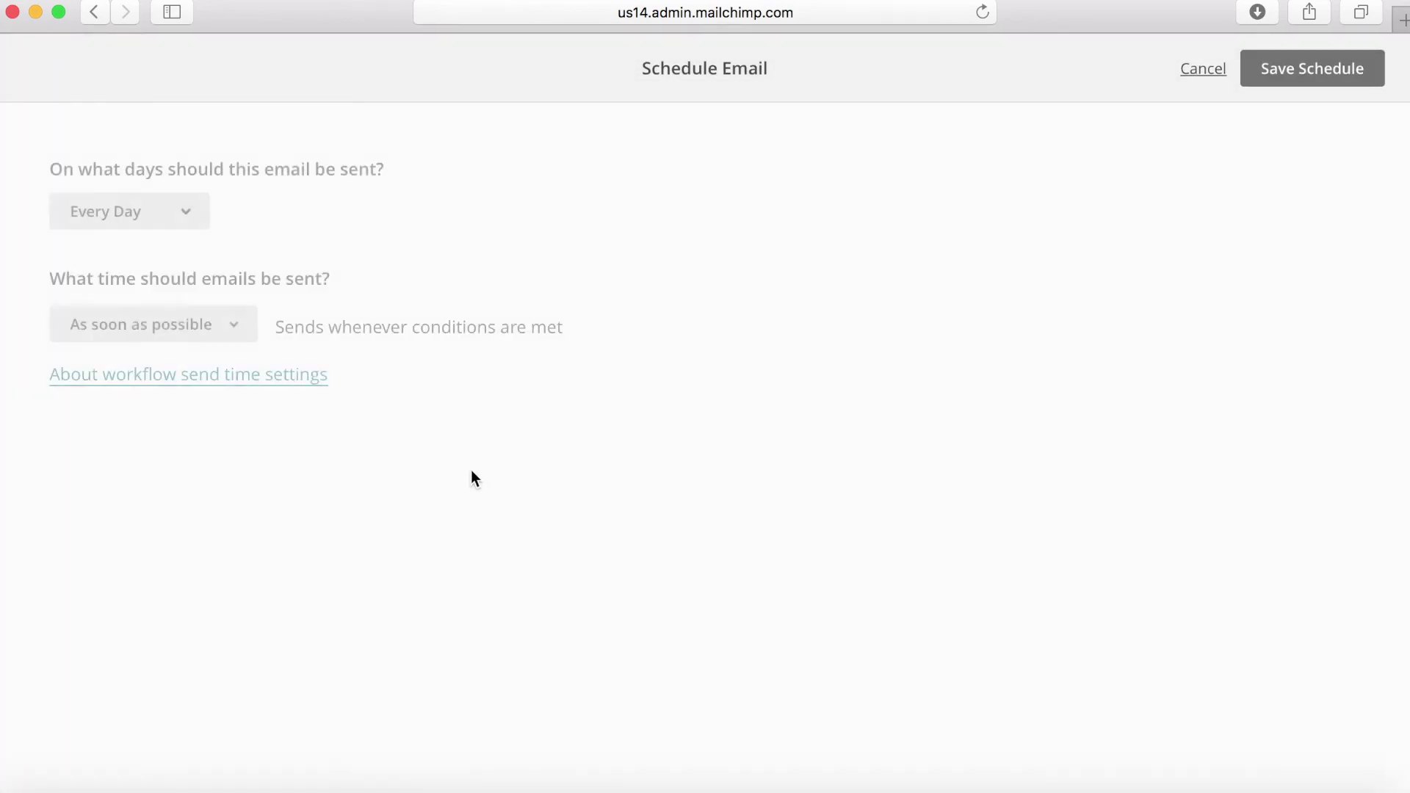
pyautogui.click(229, 325)
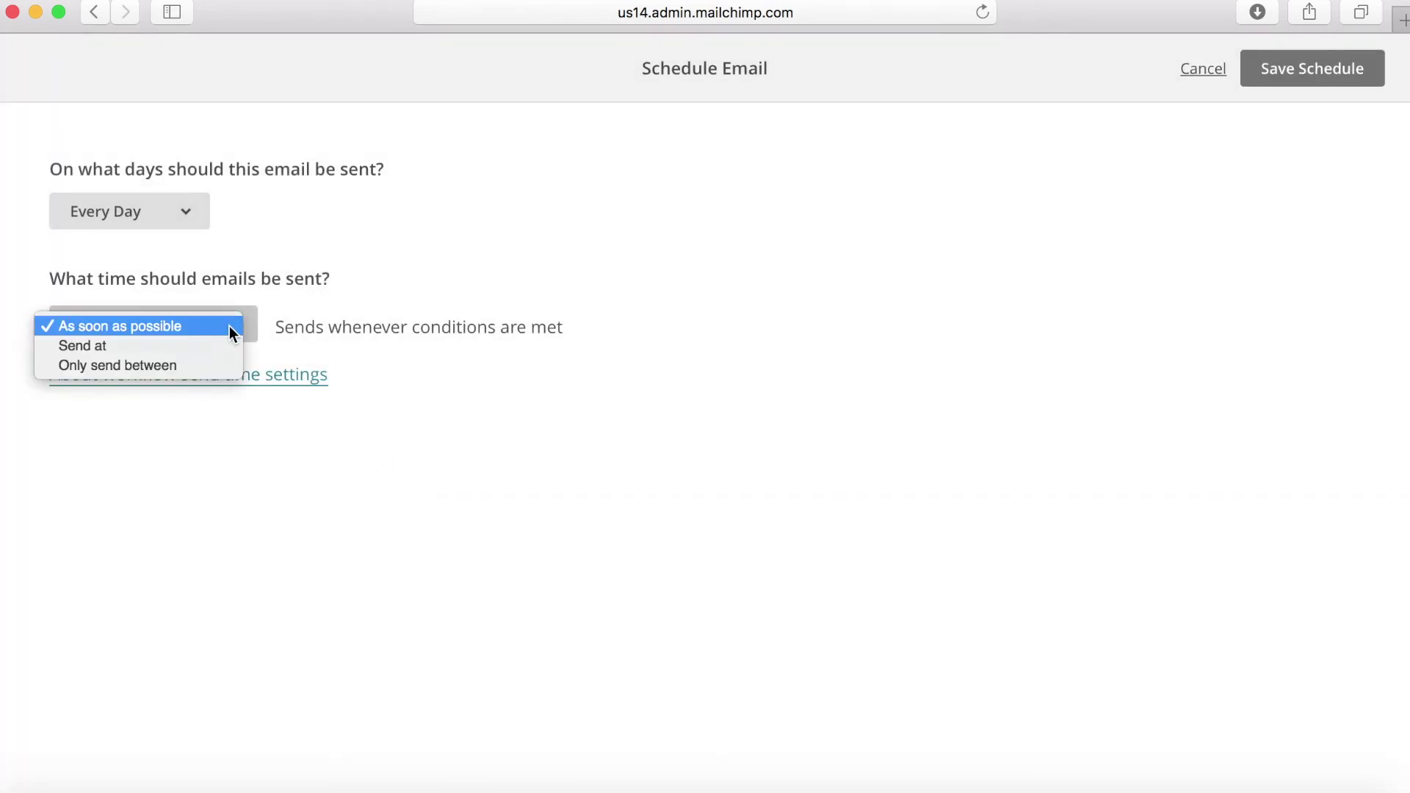
pyautogui.click(195, 345)
pyautogui.click(313, 329)
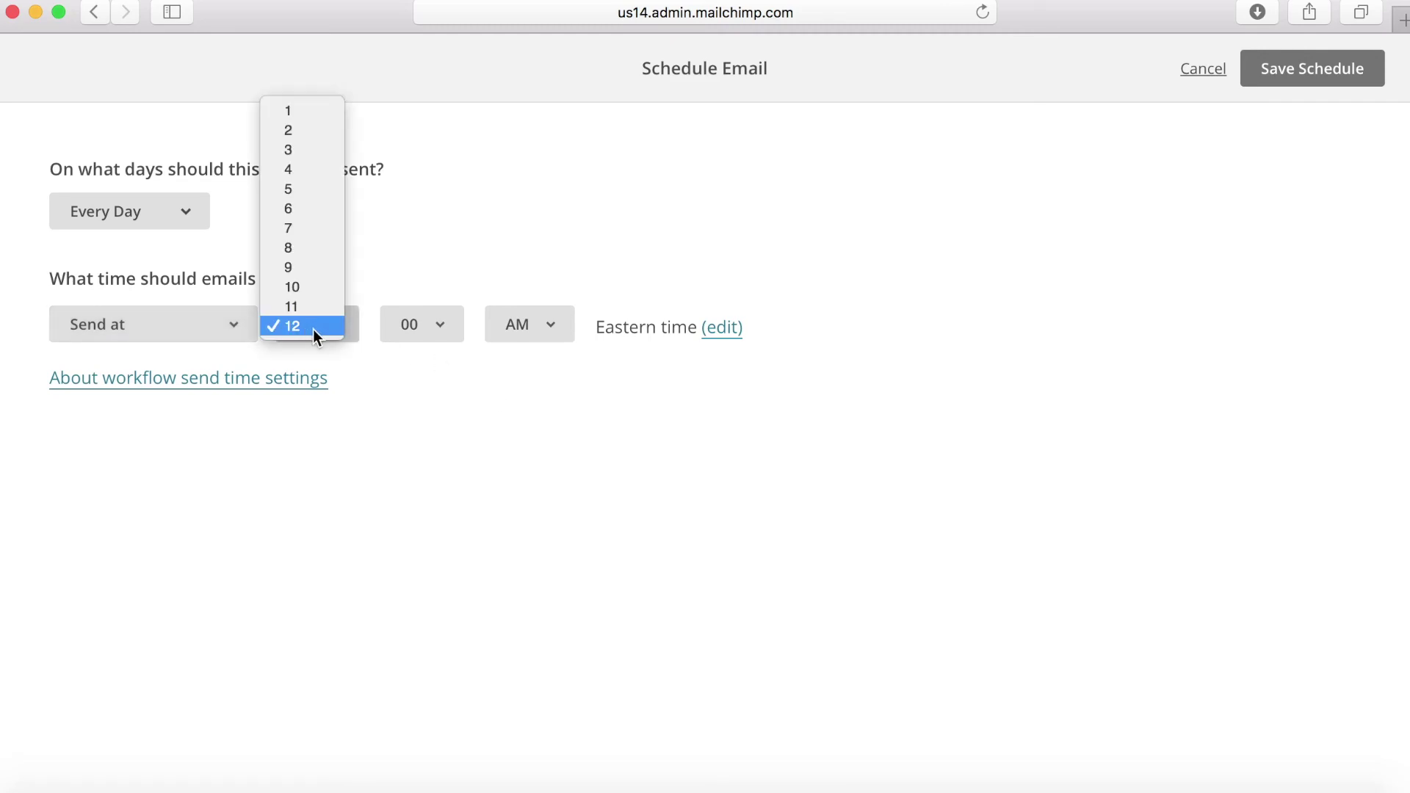
pyautogui.click(297, 229)
pyautogui.click(549, 324)
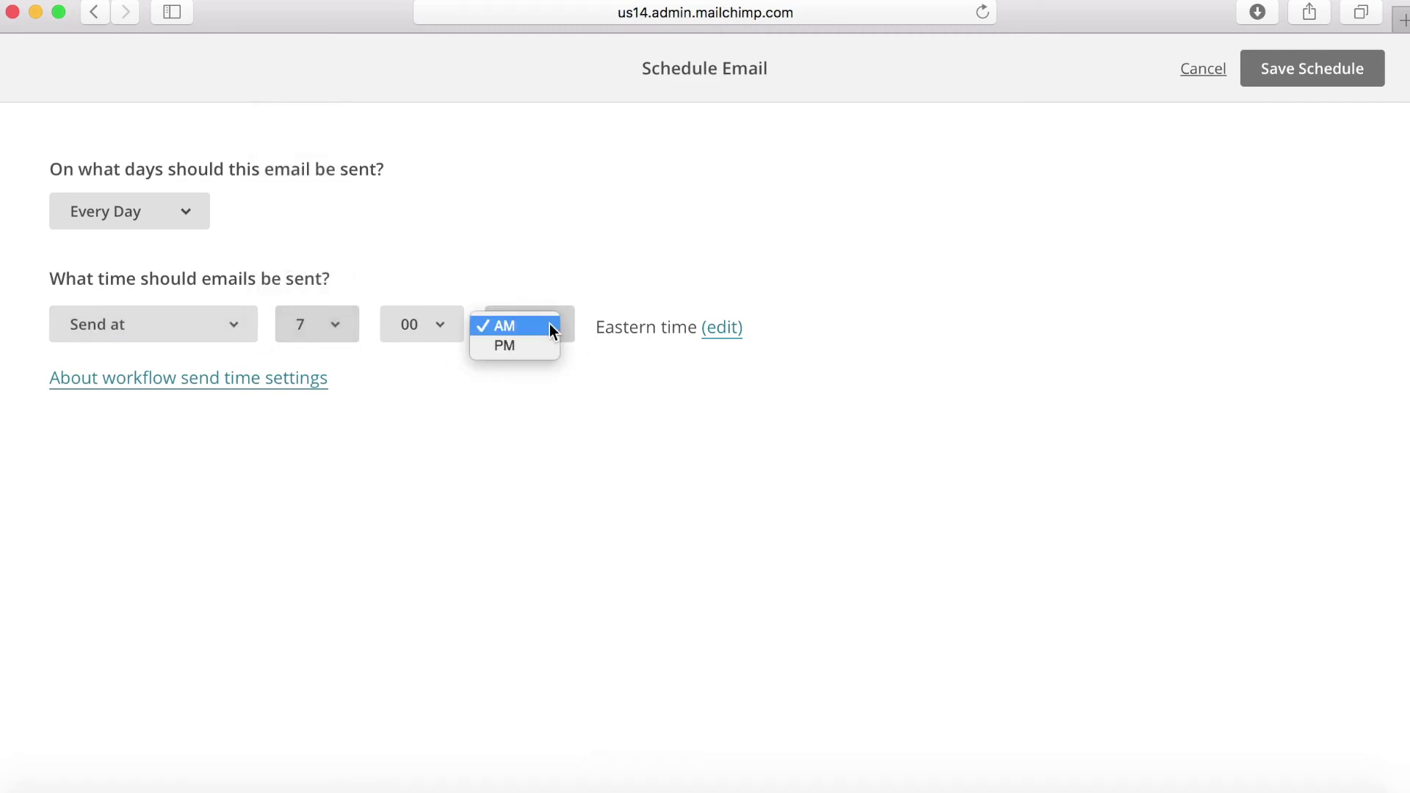
pyautogui.press('p')
pyautogui.click(1307, 69)
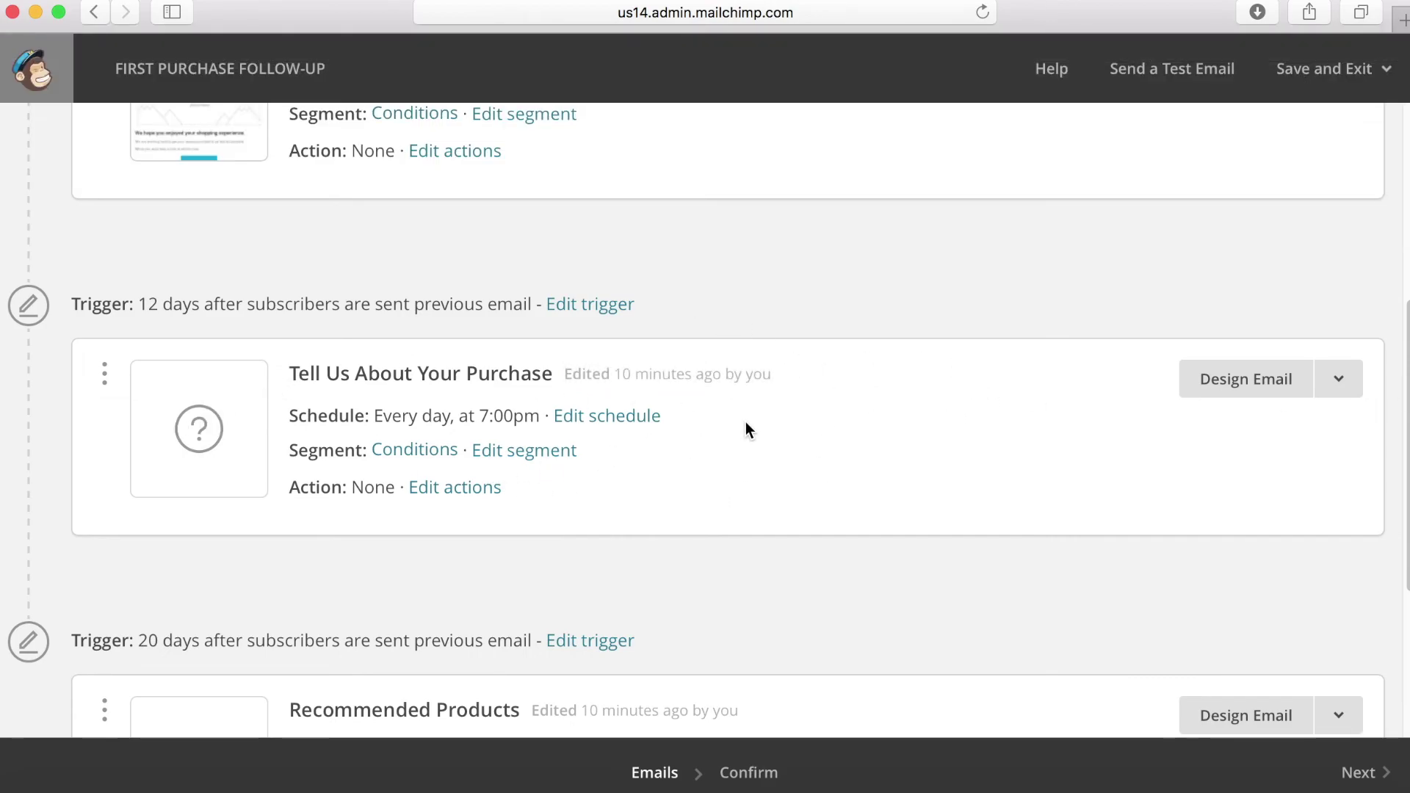
# Add Automation Email #4 after Recommended Products, triggered 1 day after the previous email
pyautogui.click(1264, 392)
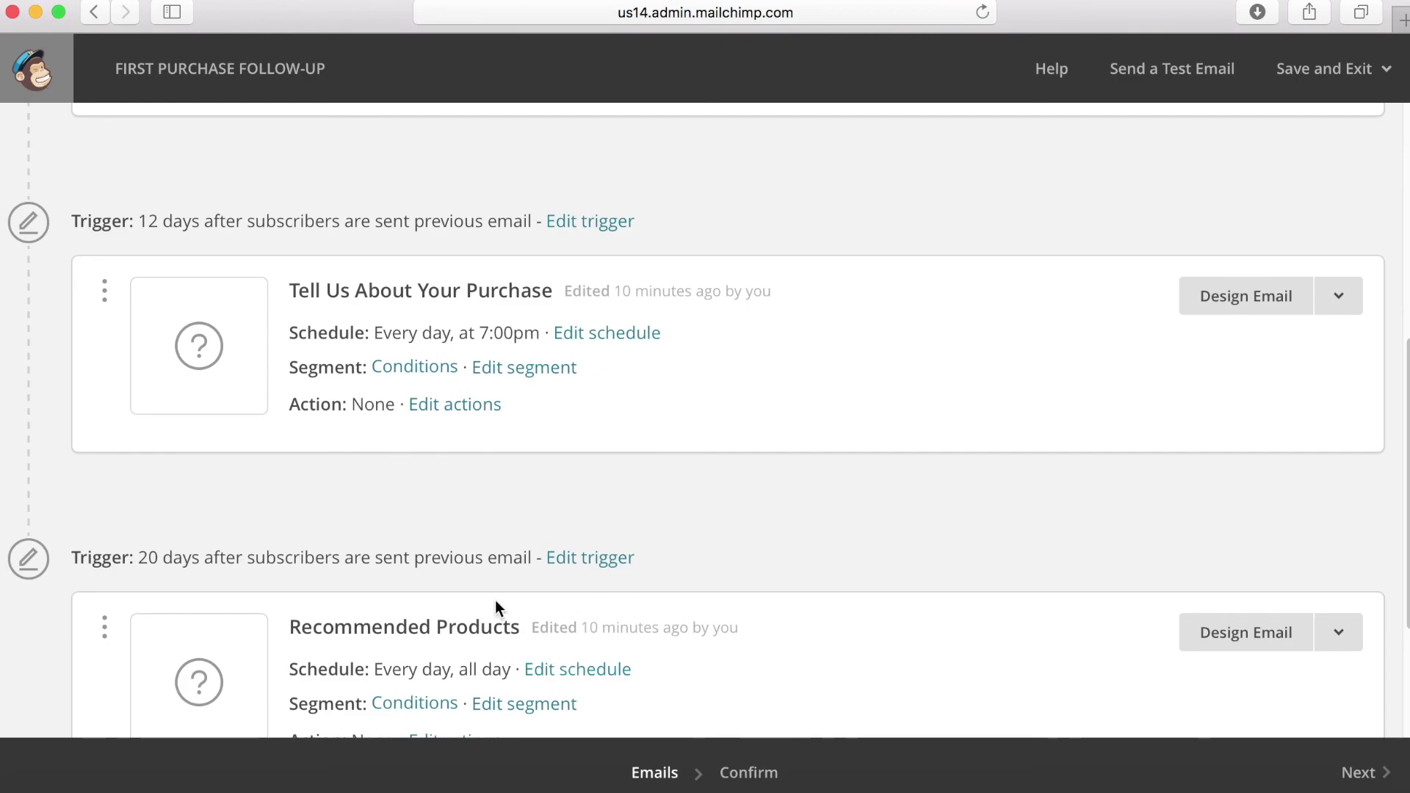
pyautogui.scroll(-3, 782, 518)
pyautogui.scroll(-3, 757, 521)
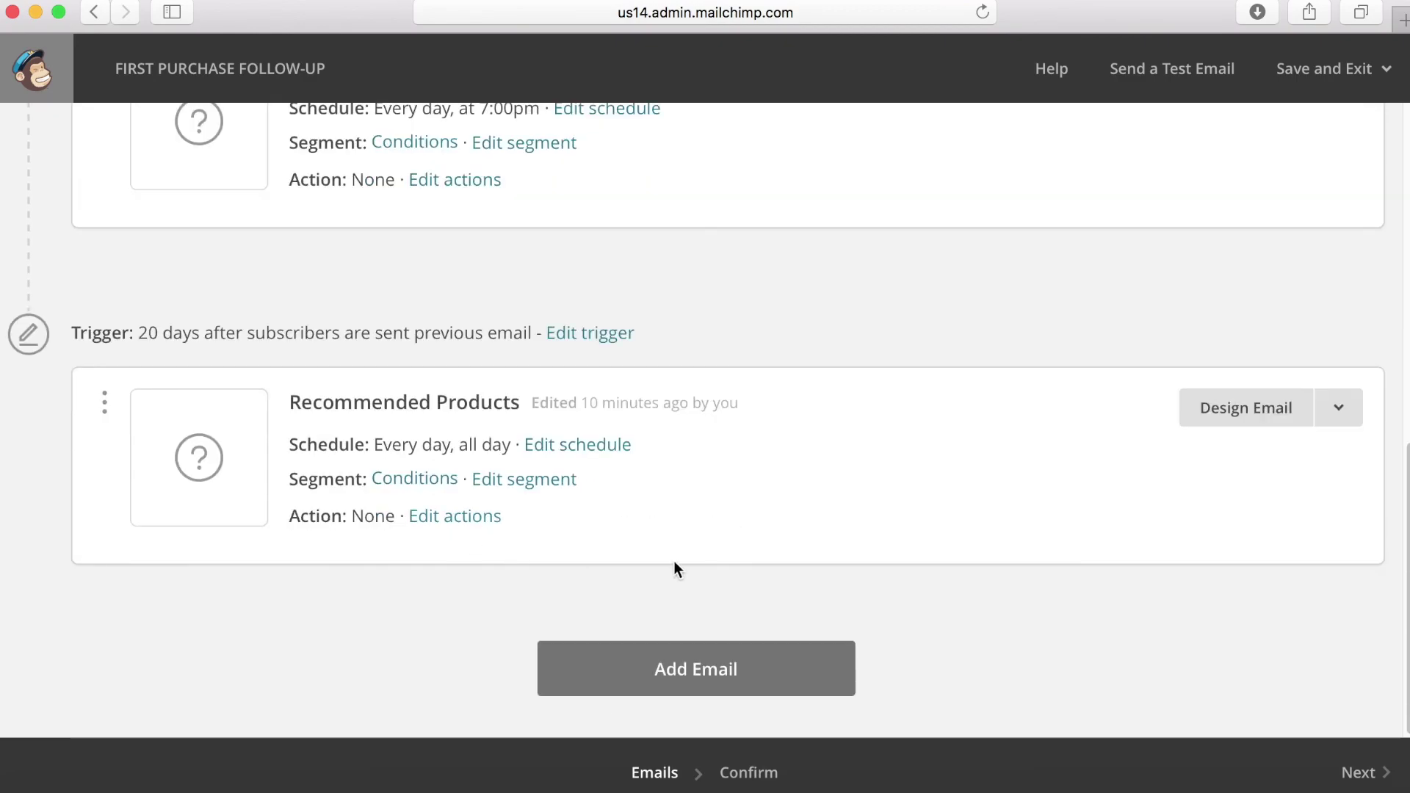
pyautogui.click(756, 694)
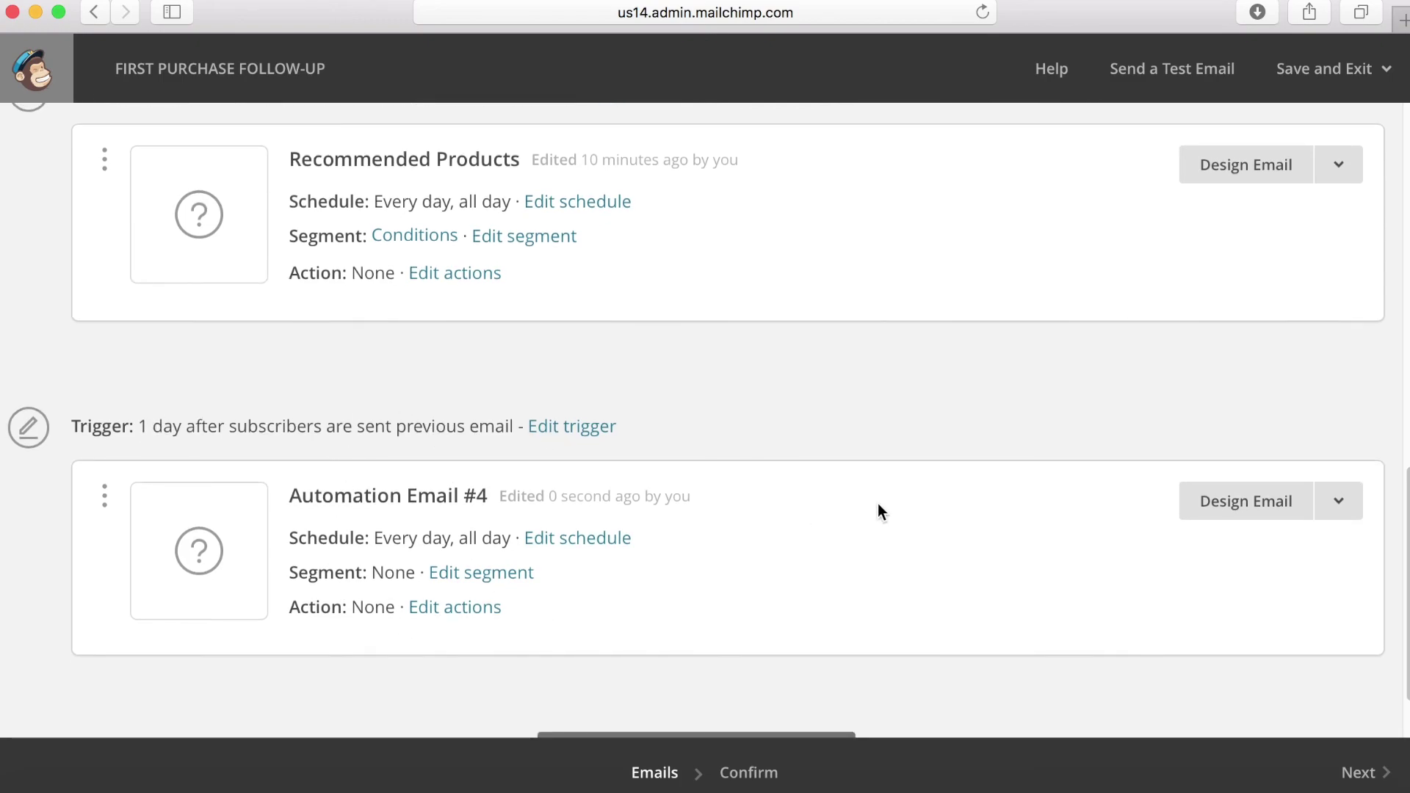
pyautogui.scroll(-2, 878, 504)
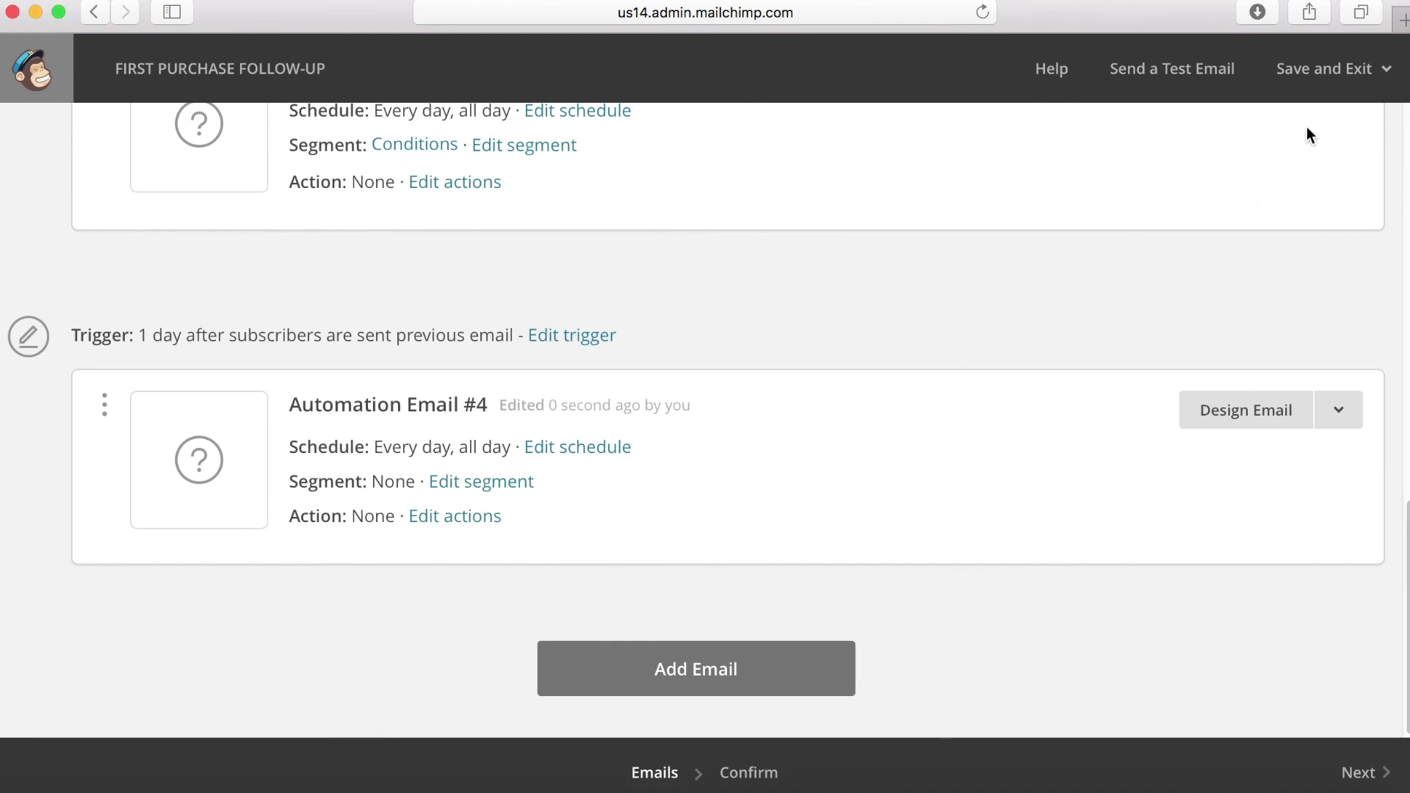
# Go to the Confirm step and review all four emails with their triggers and outstanding issues
pyautogui.click(1341, 85)
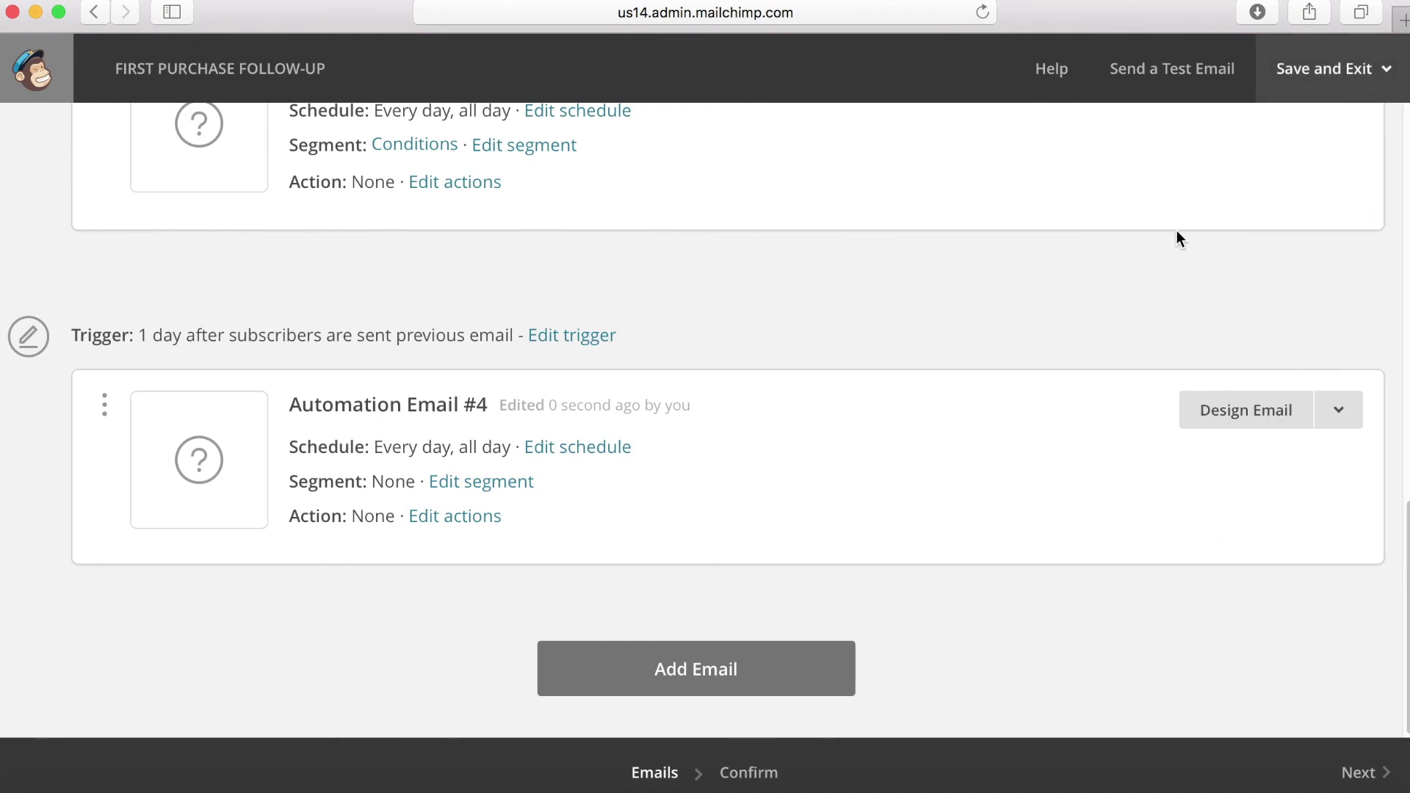
pyautogui.click(1360, 764)
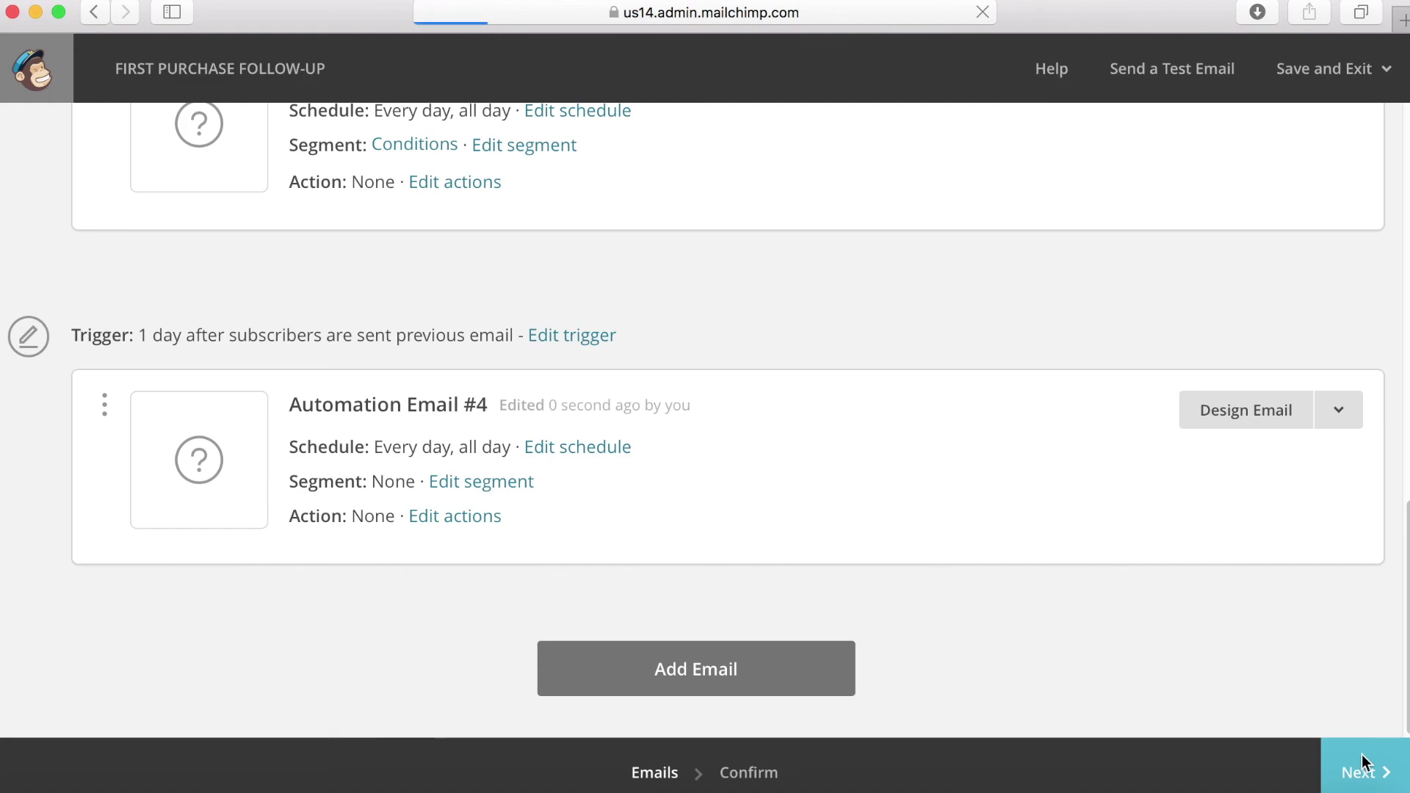
pyautogui.scroll(-10, 367, 570)
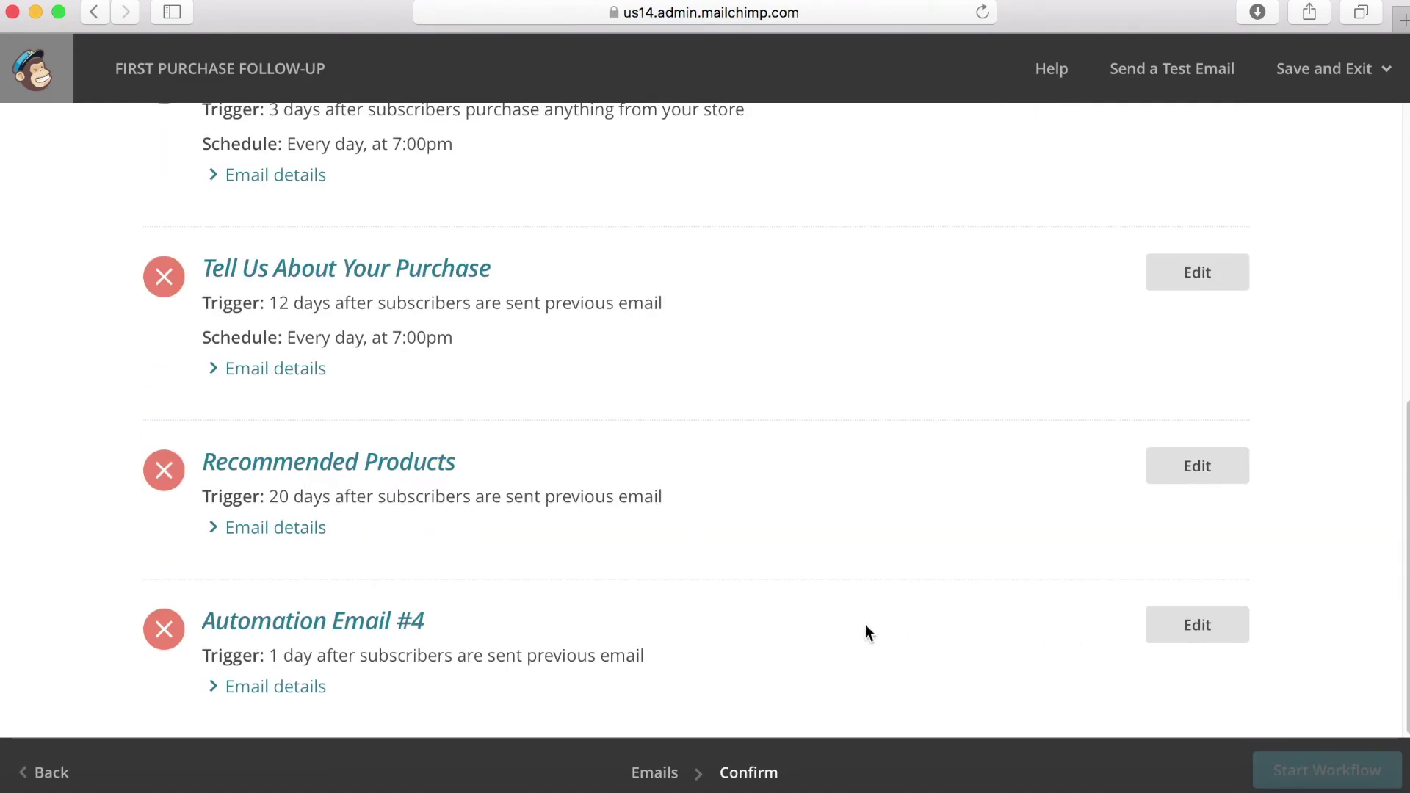
pyautogui.scroll(3, 865, 629)
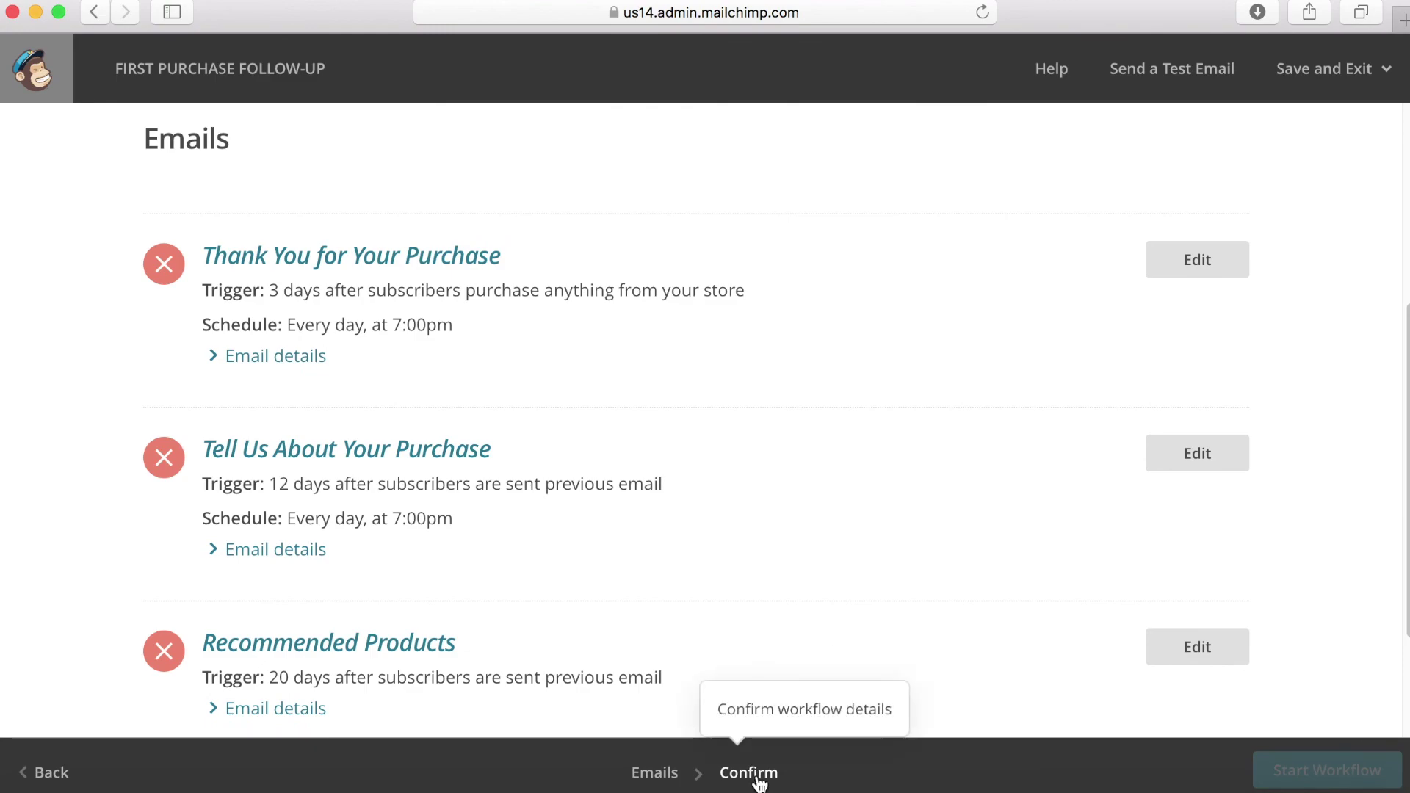